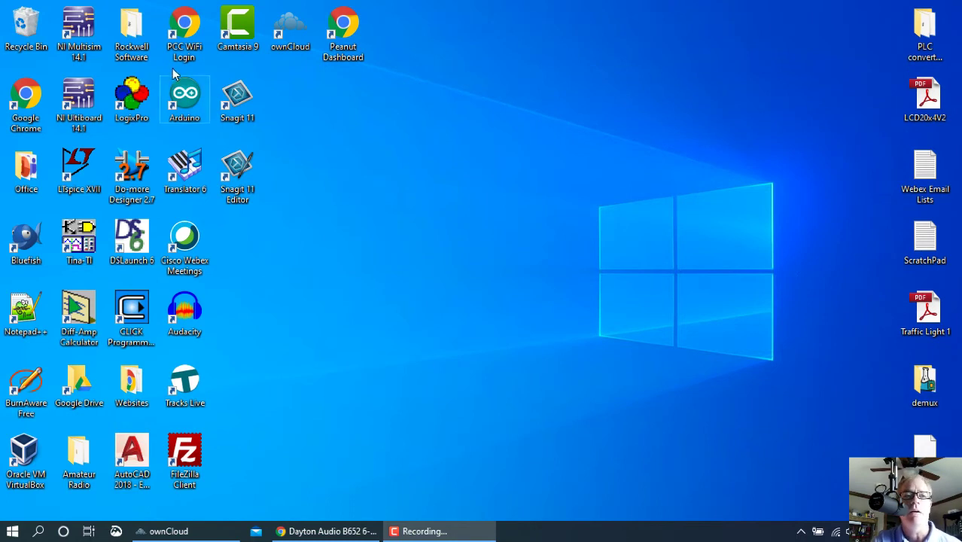
Open Multisim 14.1 and place a GROUND power source symbol near the lower-left corner of the blank schematic
double_click(83, 27)
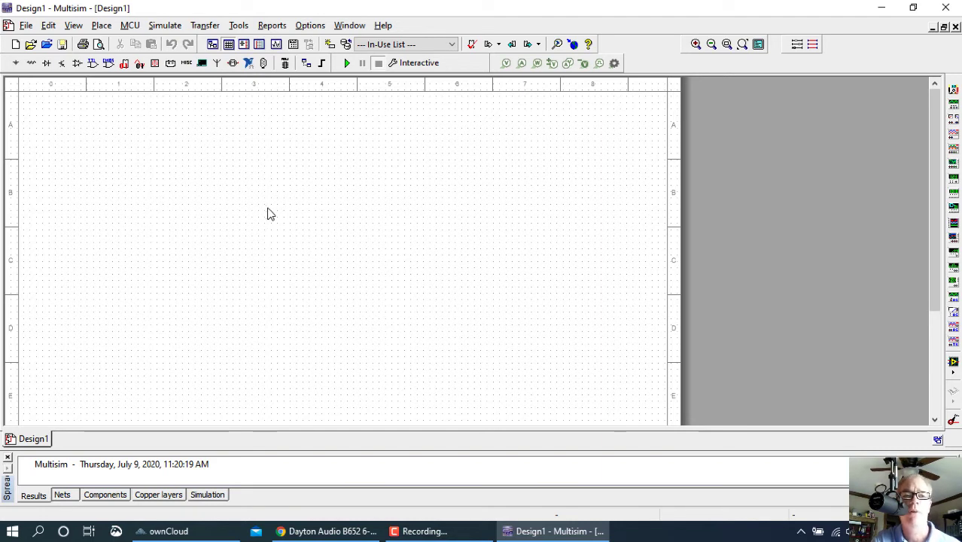
left_click(16, 64)
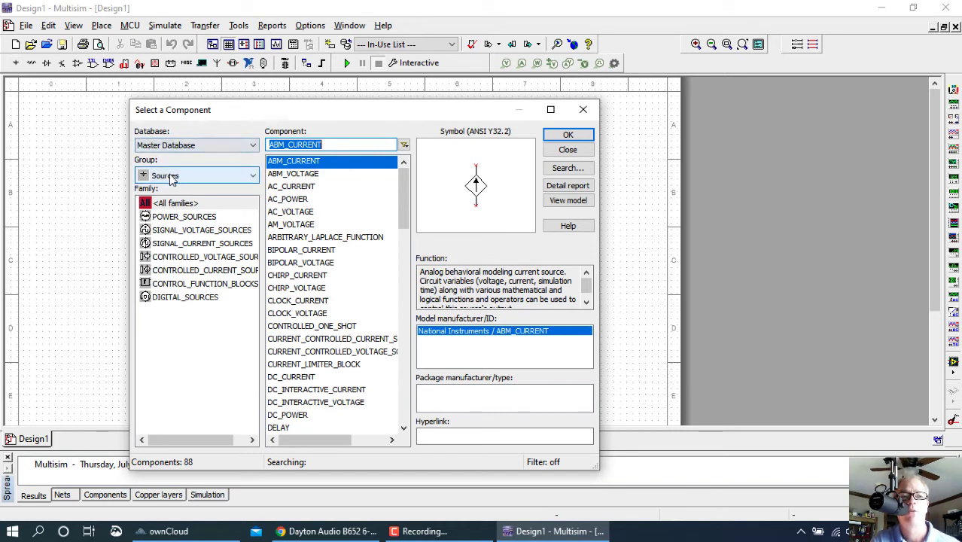
left_click(205, 221)
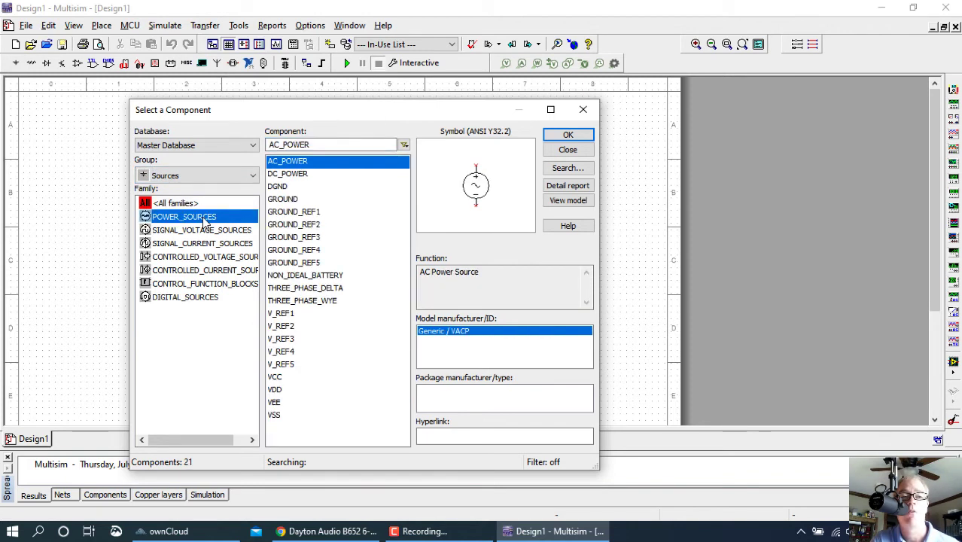
left_click(296, 200)
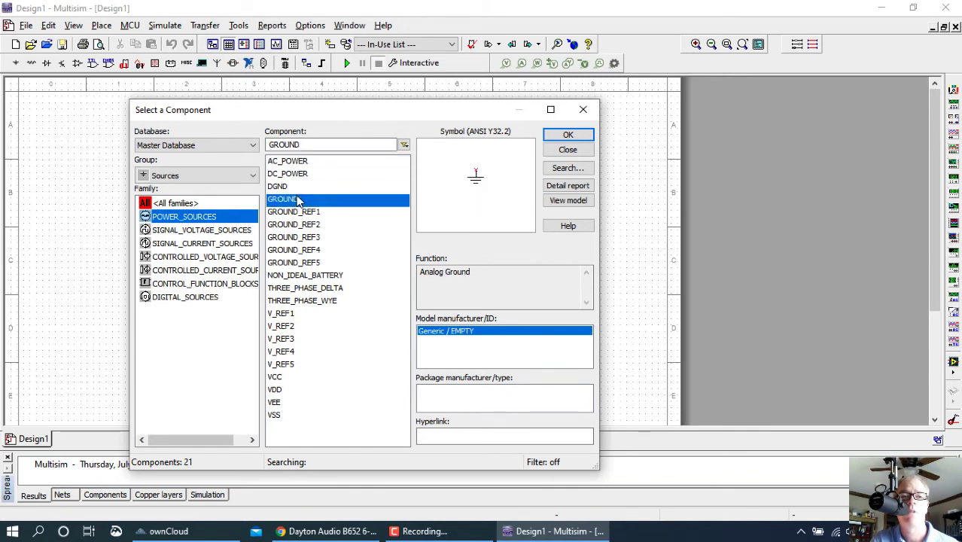
left_click(566, 136)
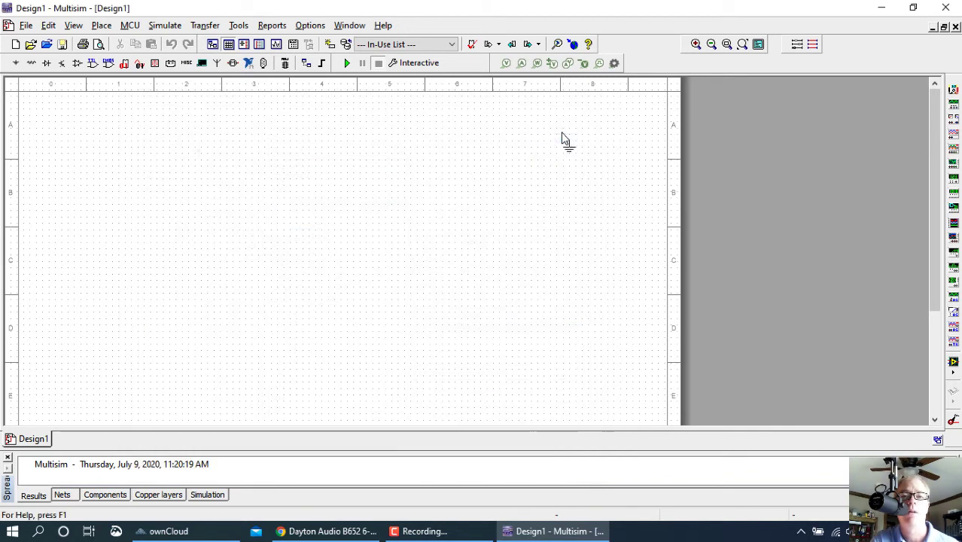
left_click(79, 378)
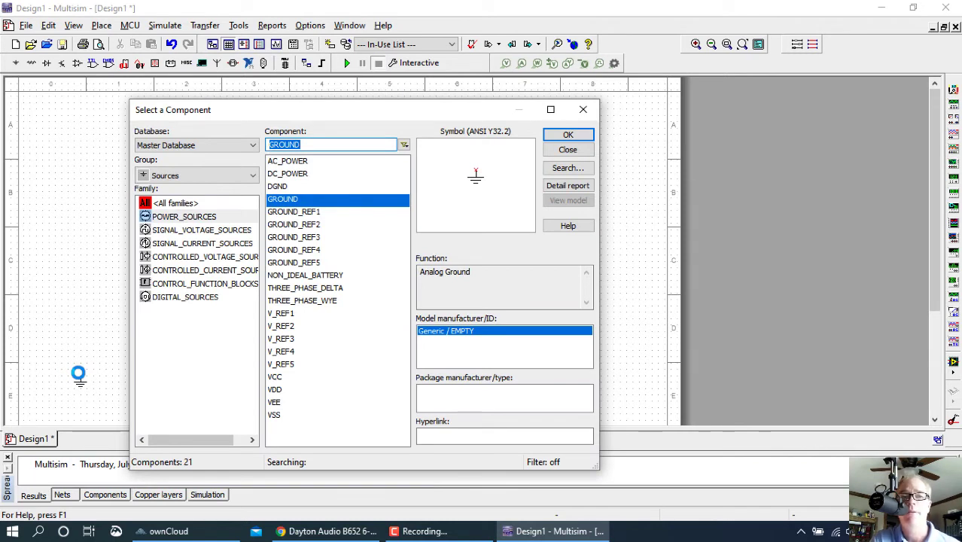
Place an AC_VOLTAGE signal voltage source directly above the ground symbol
left_click(287, 162)
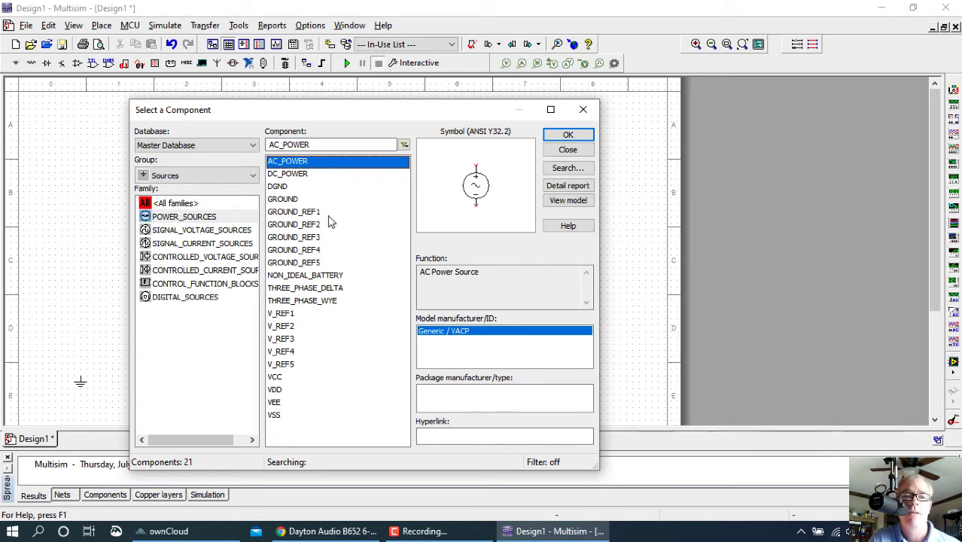
left_click(175, 230)
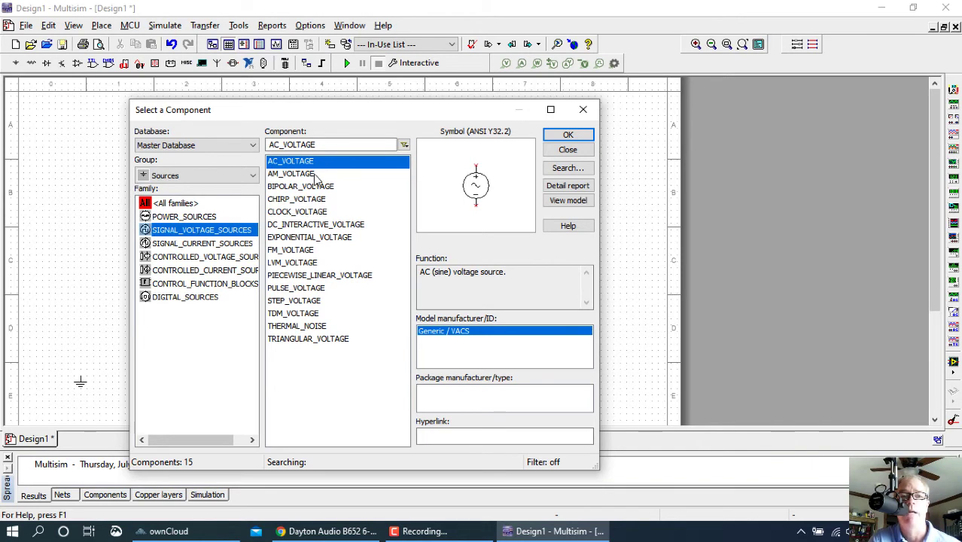
left_click(566, 137)
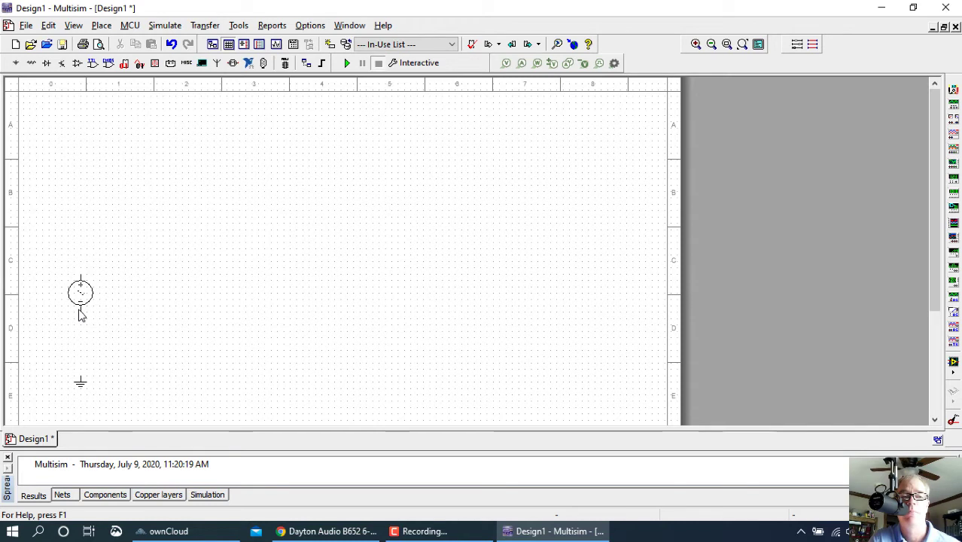
left_click(80, 309)
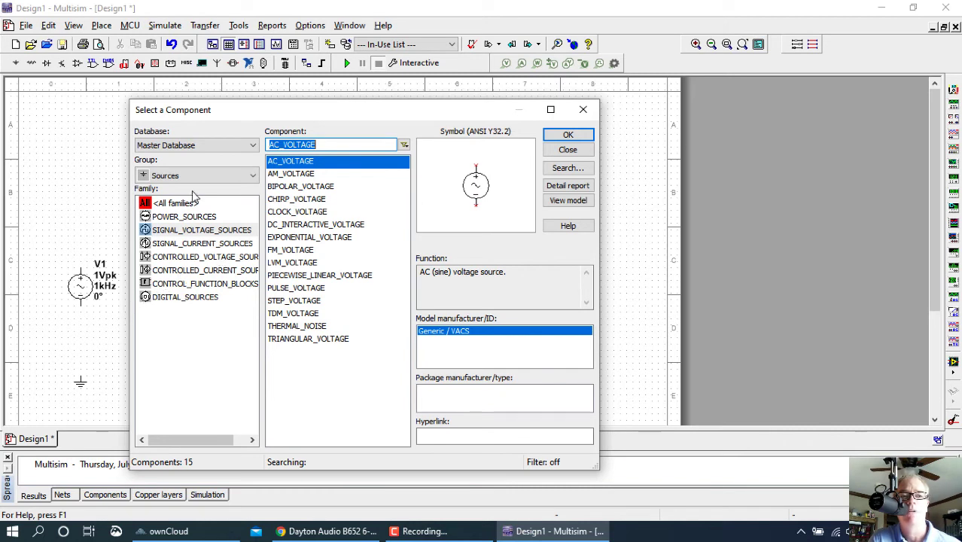
Place a 1k resistor from the Basic group horizontally, above and to the right of the AC source
left_click(162, 176)
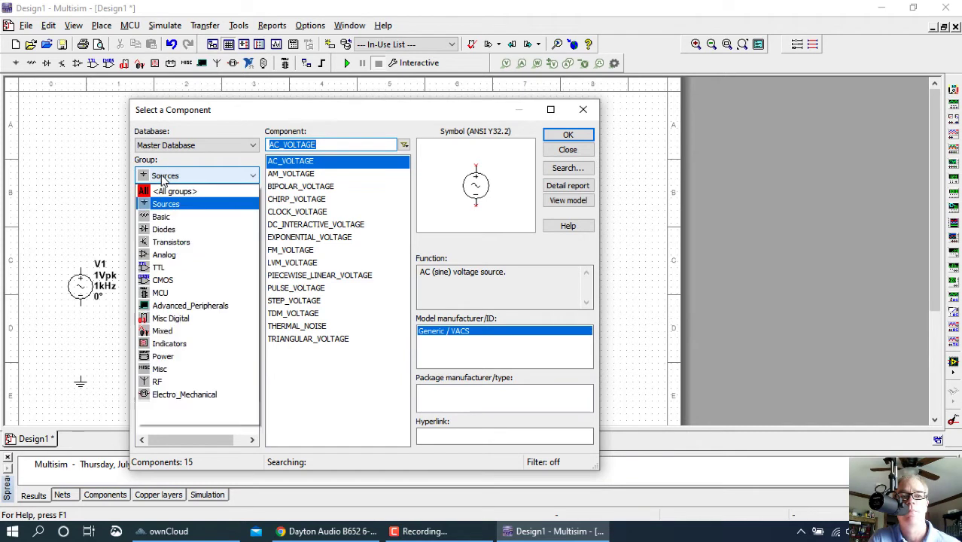
left_click(162, 218)
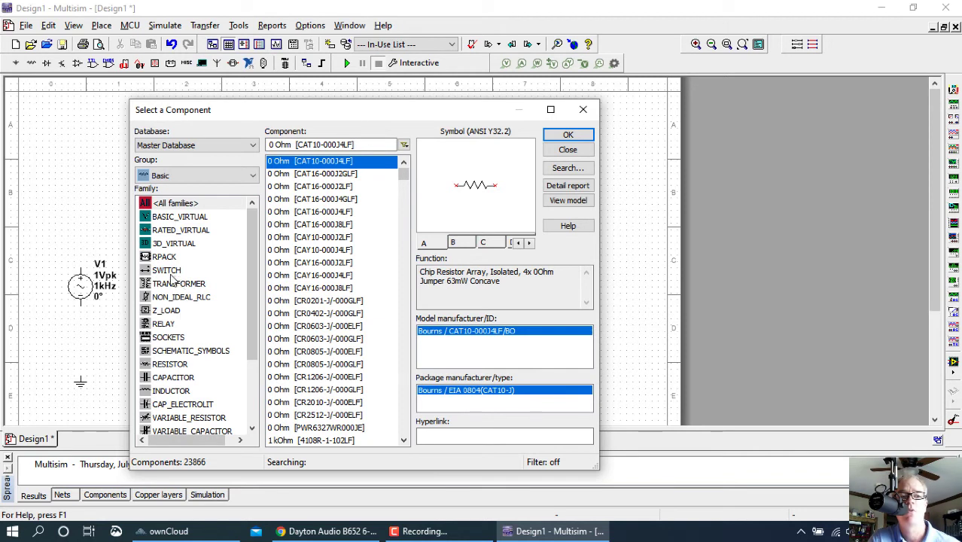
left_click(172, 366)
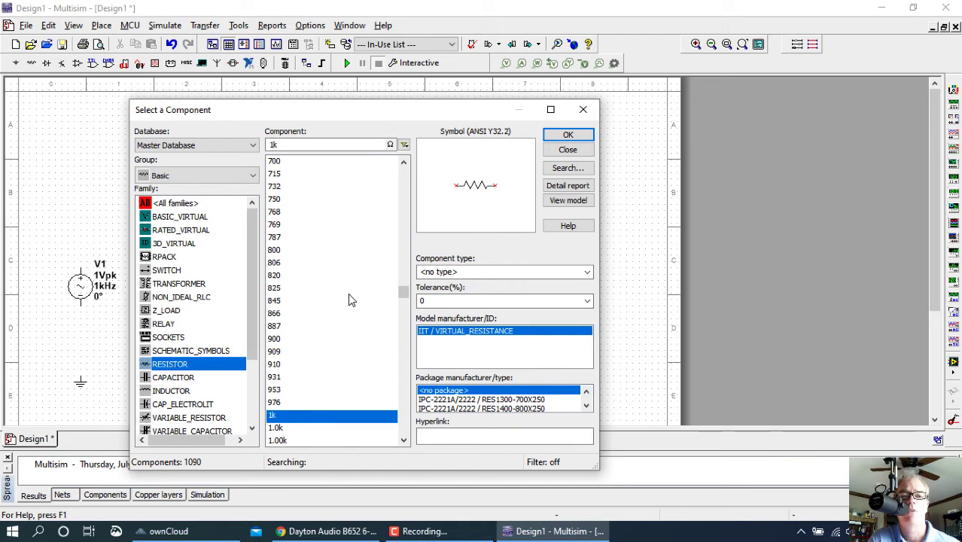
left_click(566, 136)
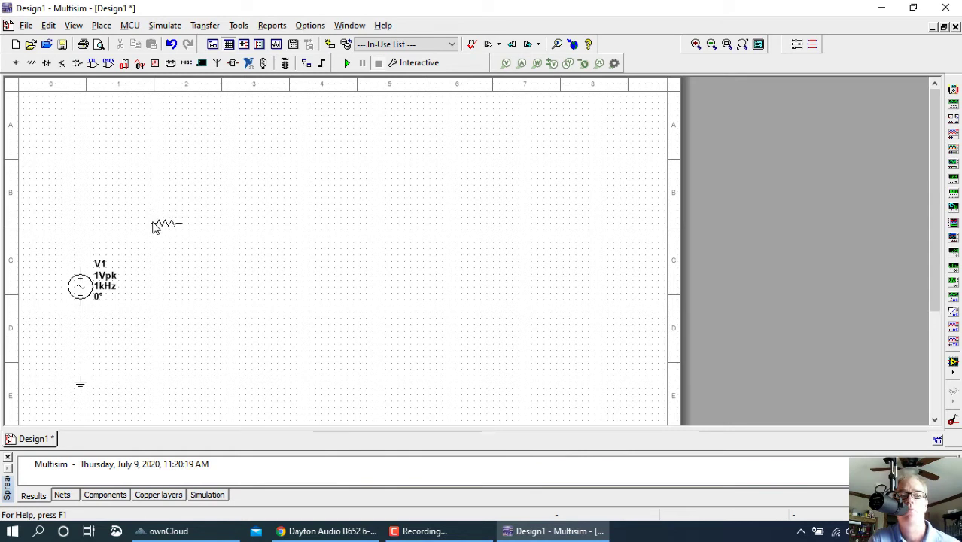
left_click(155, 223)
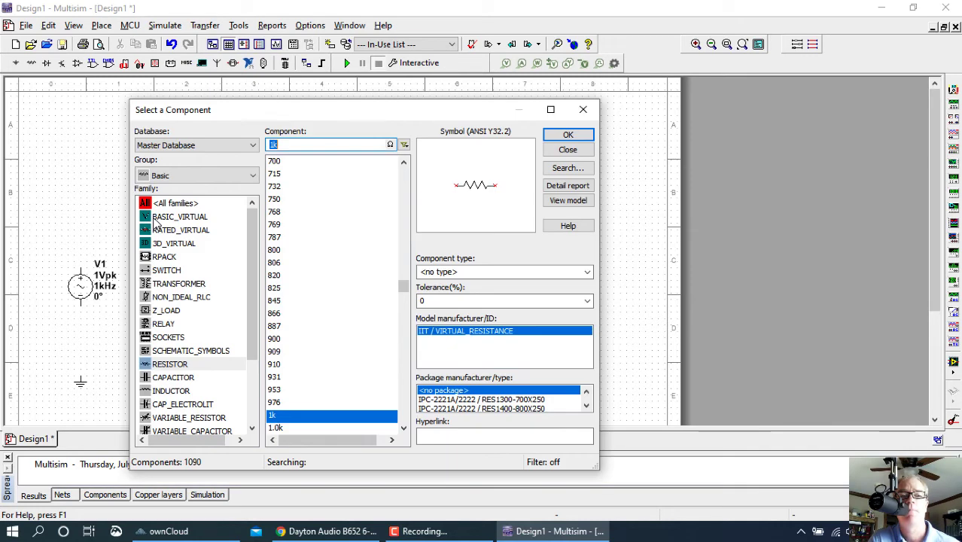
Place a 1µ capacitor below and to the right of the resistor, and finish adding components
left_click(174, 378)
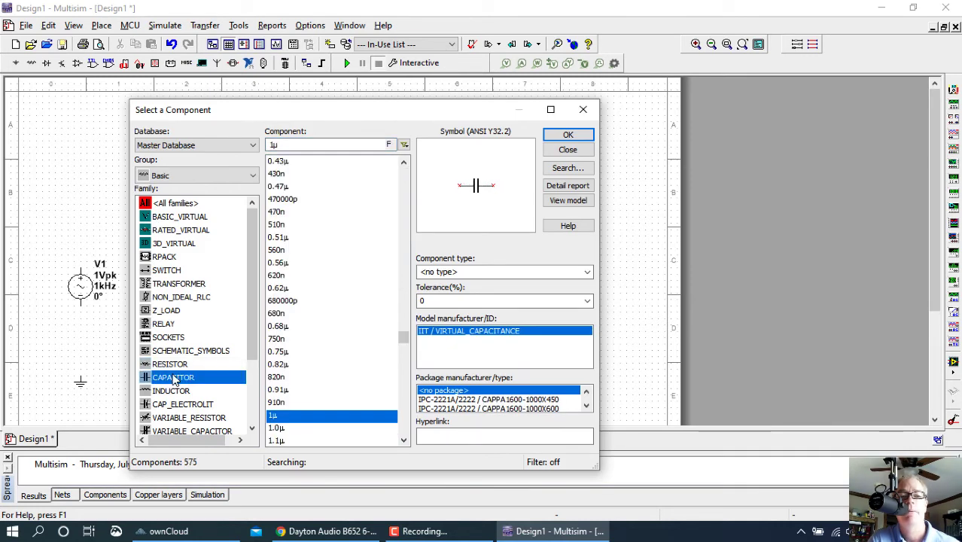
left_click(569, 136)
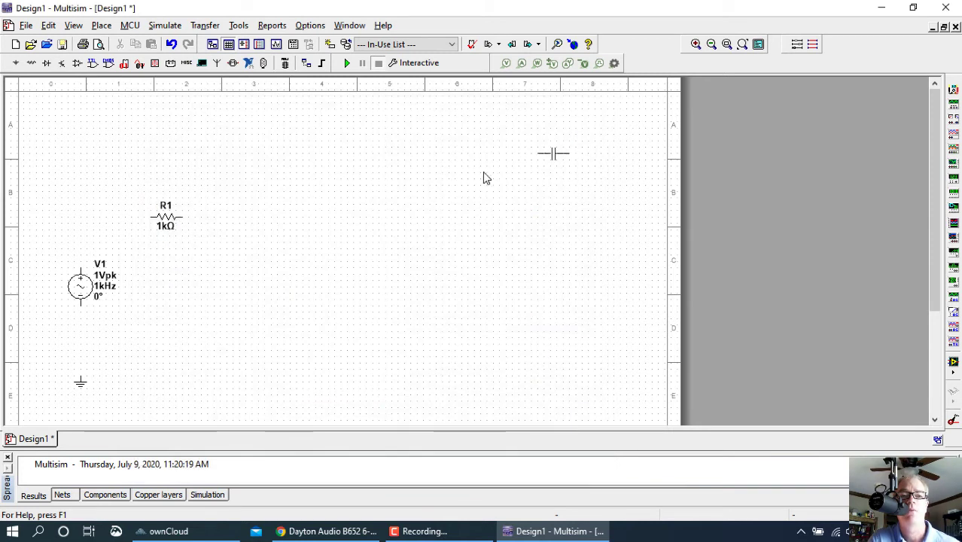
left_click(232, 280)
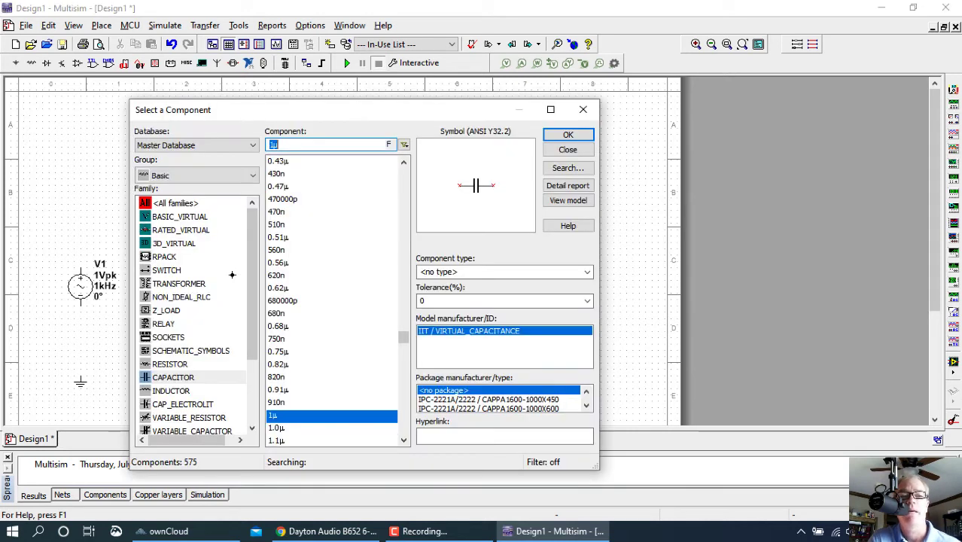
left_click(566, 150)
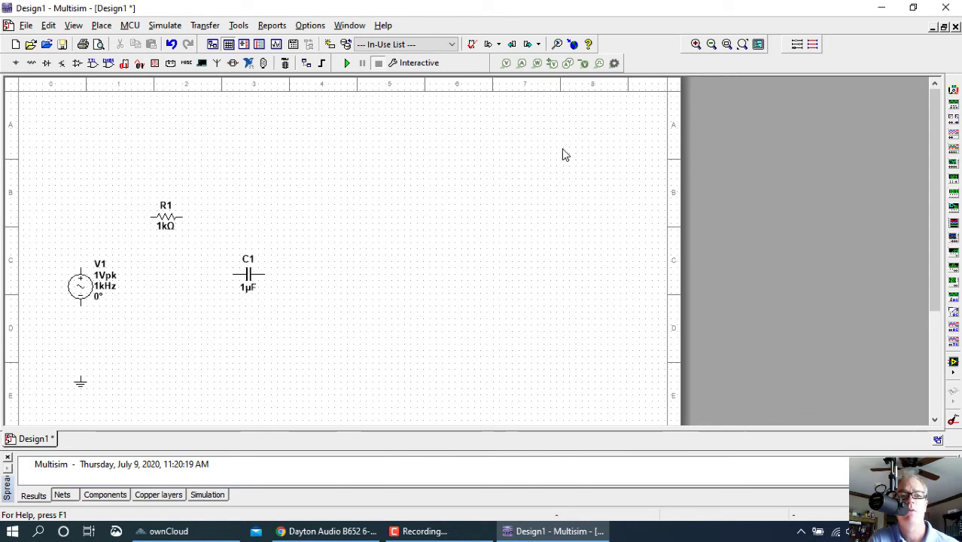
Rotate capacitor C1 90° clockwise so it stands vertically
left_click(248, 275)
right_click(249, 276)
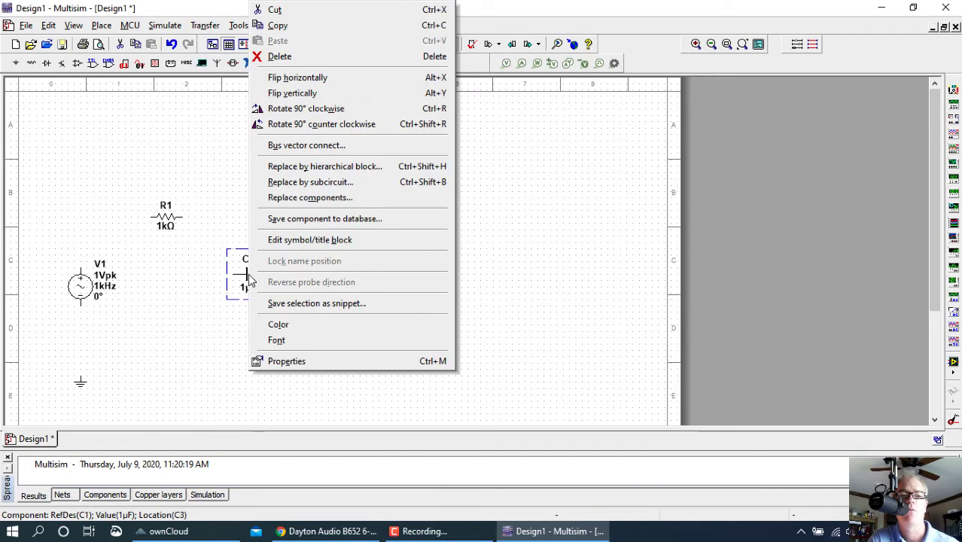
left_click(312, 111)
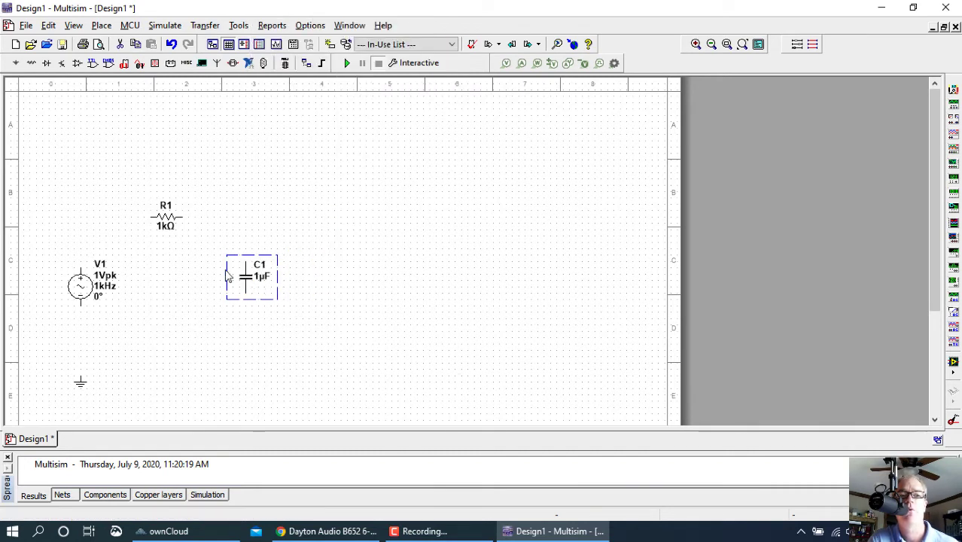
left_click(298, 217)
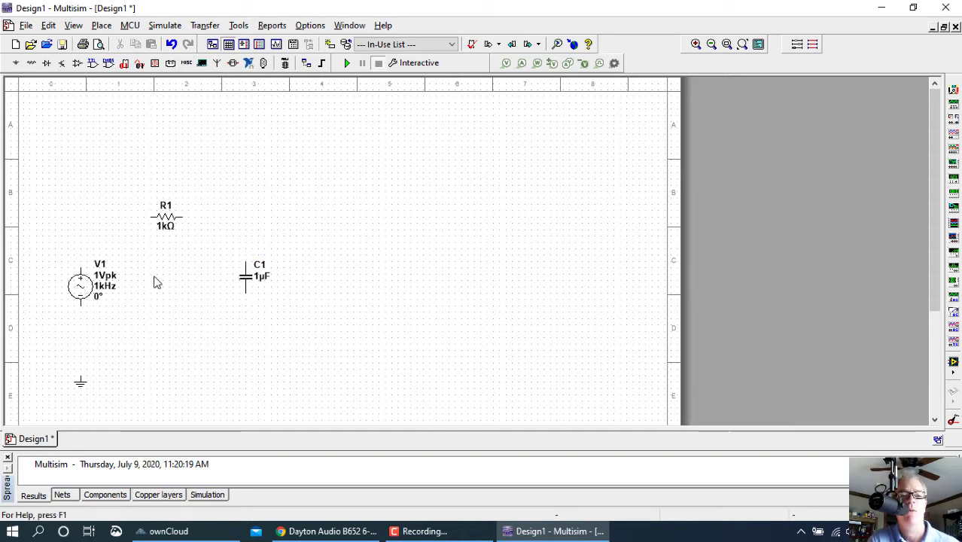
Wire V1, R1 and C1 into a closed series loop, with V1's negative terminal and C1's lower end connected to ground
left_click(81, 301)
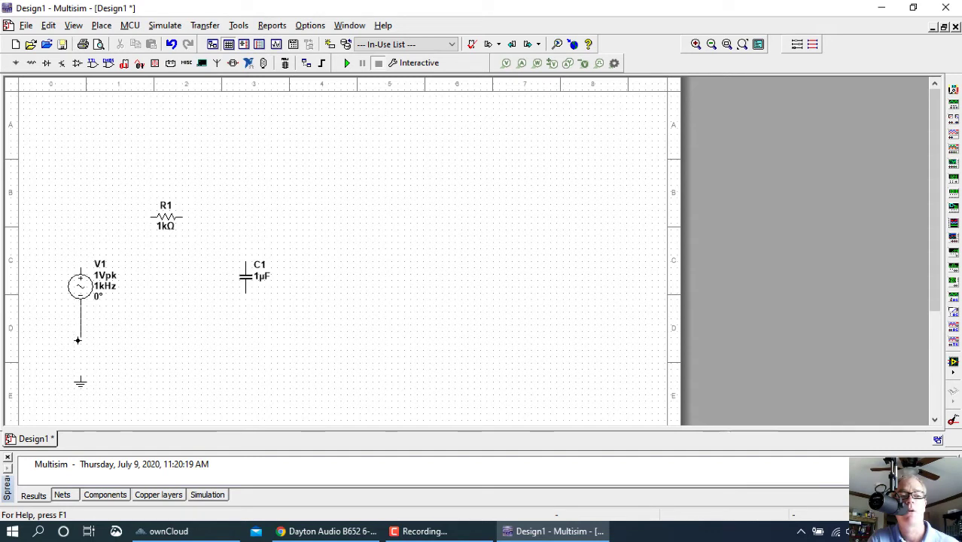
left_click(79, 377)
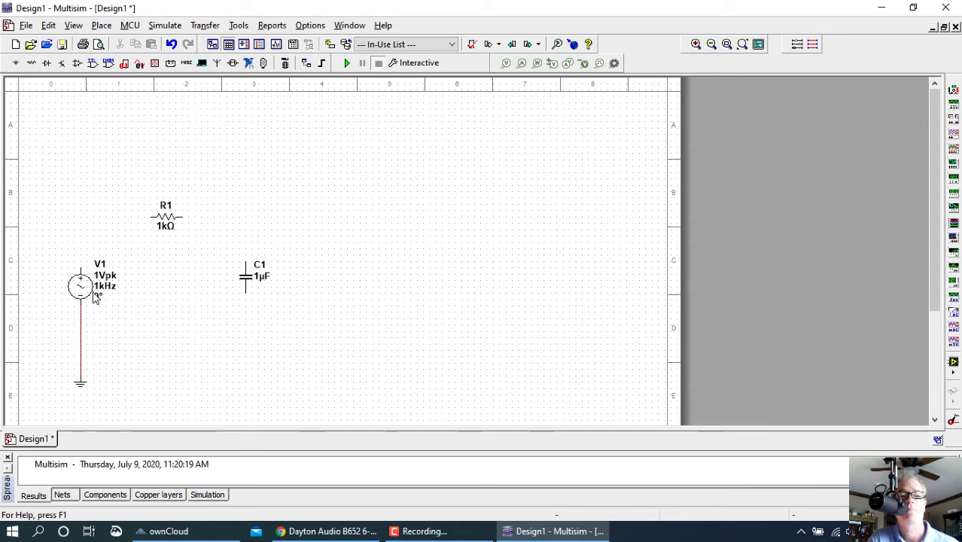
left_click(81, 267)
left_click(152, 217)
left_click(245, 262)
left_click(183, 217)
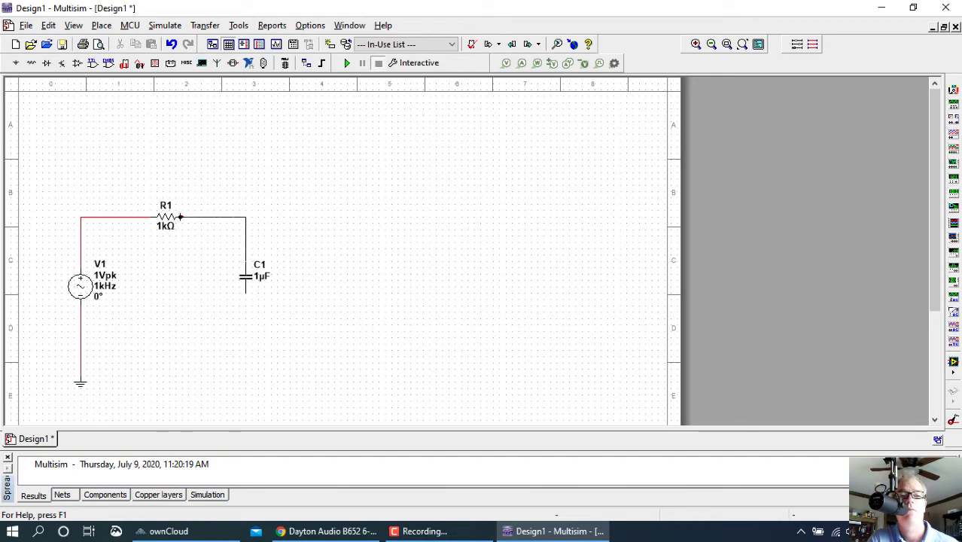
left_click(245, 293)
left_click(83, 335)
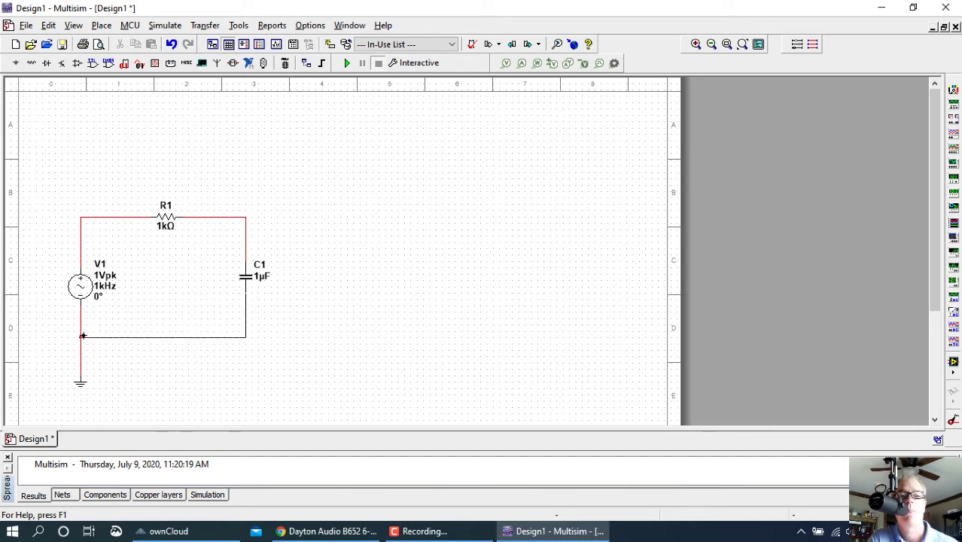
left_click(81, 336)
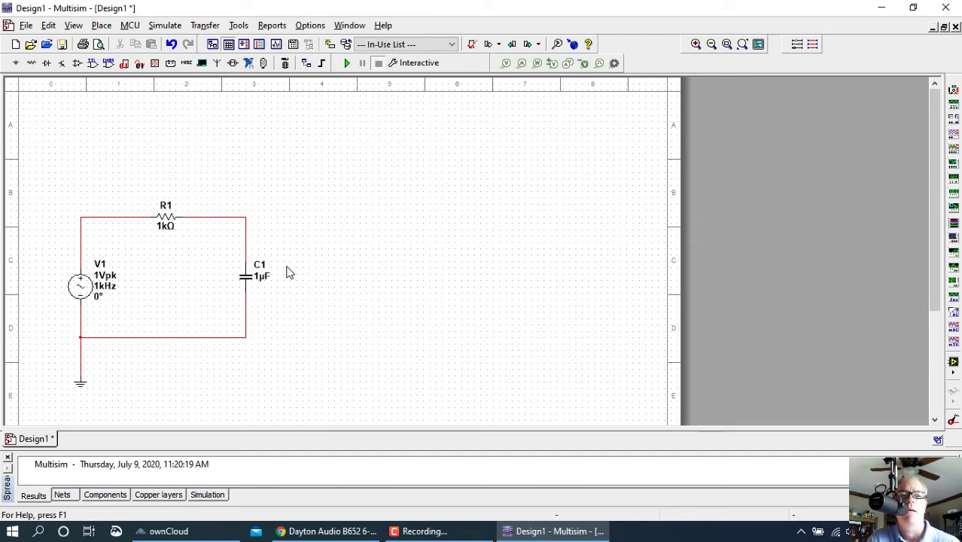
Move source V1 slightly upward on the schematic, keeping its wires attached
left_click(83, 288)
left_click_drag(83, 287, 82, 280)
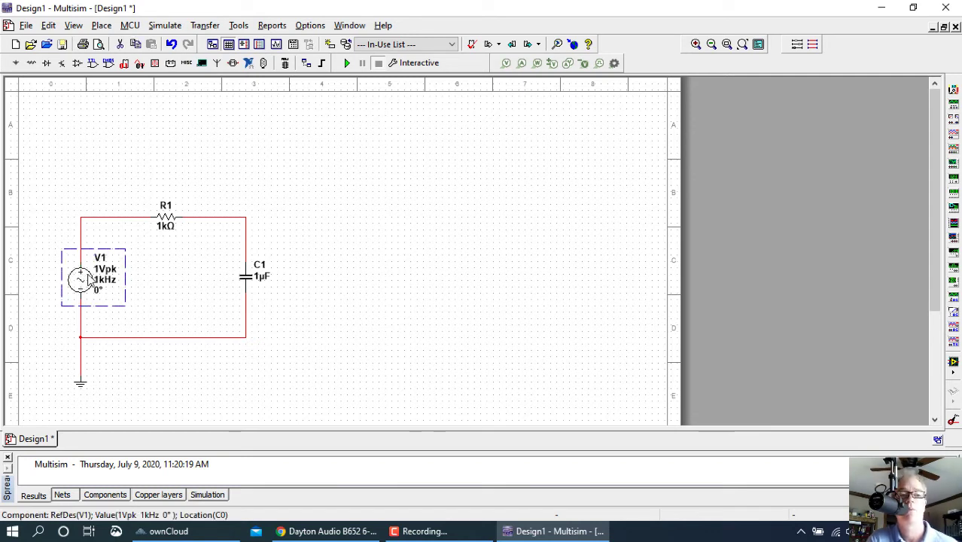
left_click(191, 256)
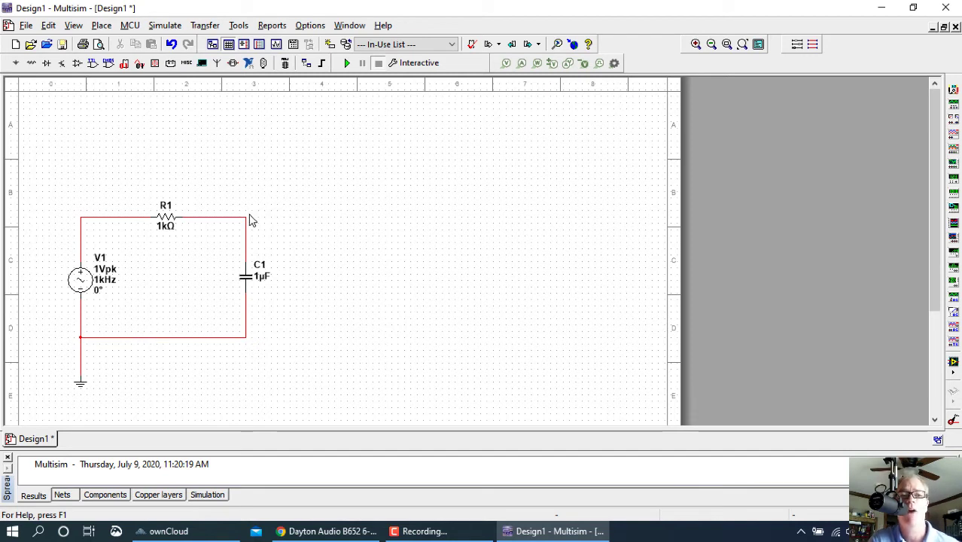
Place an output connector to the right of the R1–C1 node and wire it to that node
left_click(102, 25)
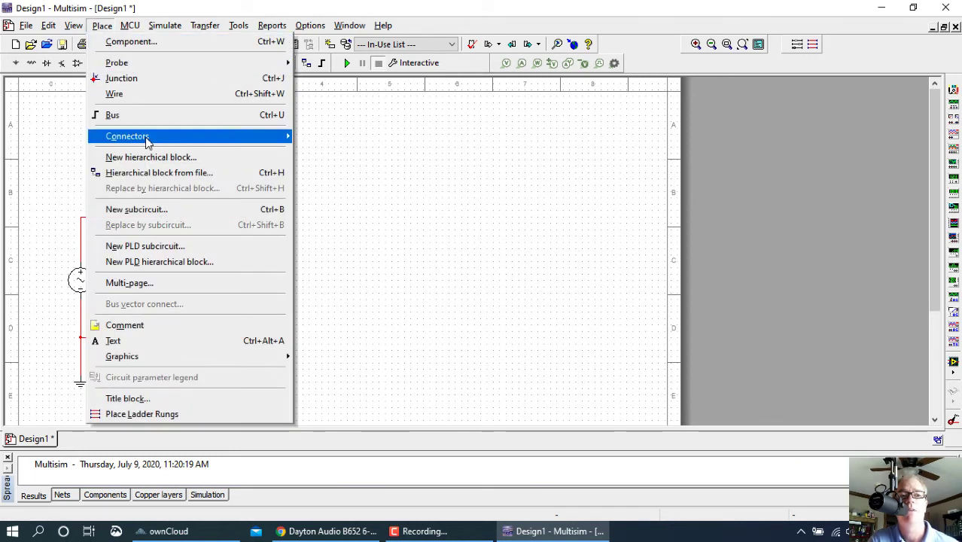
mouse_move(147, 139)
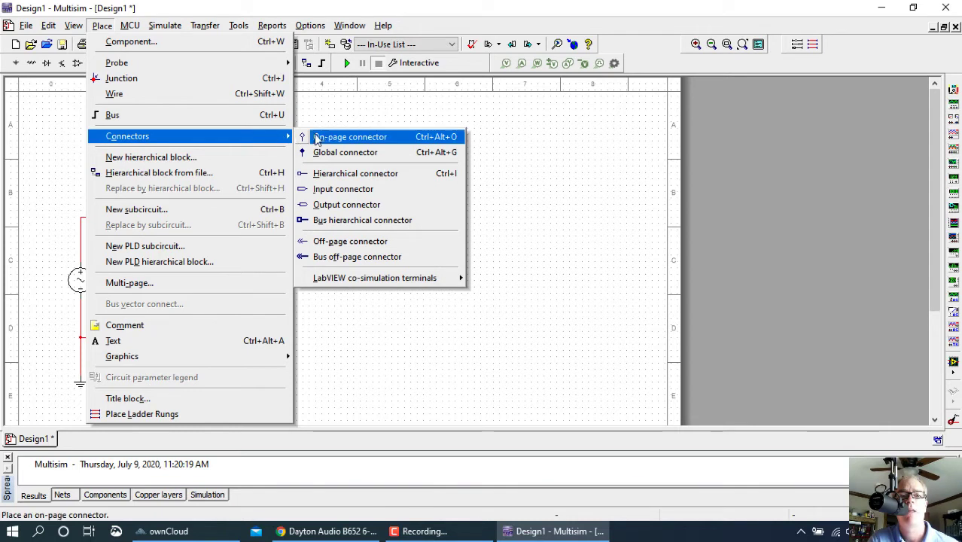
left_click(346, 205)
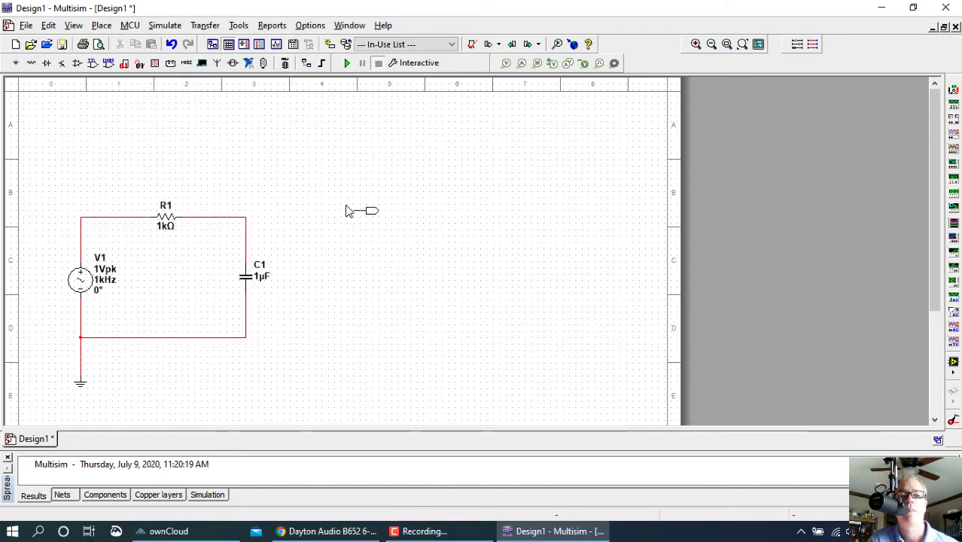
left_click(288, 223)
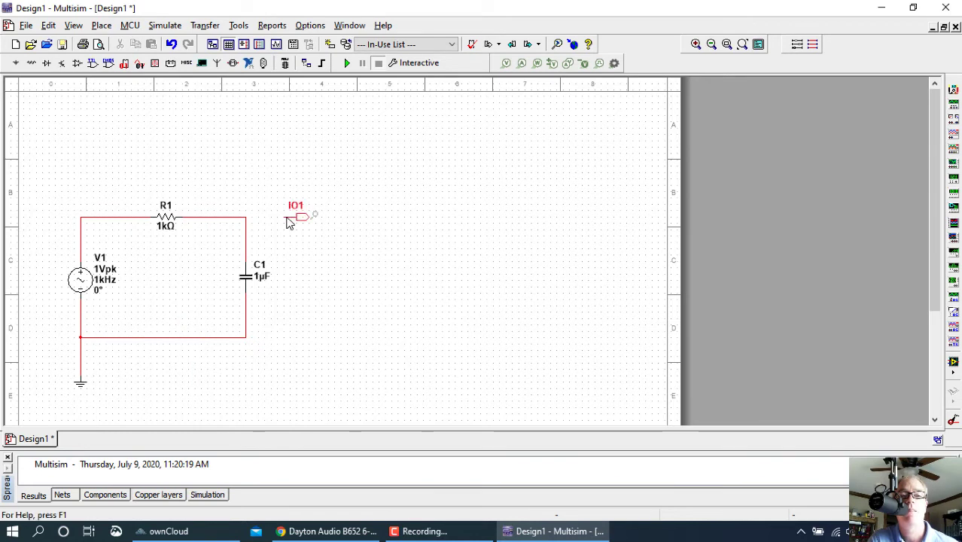
left_click(249, 217)
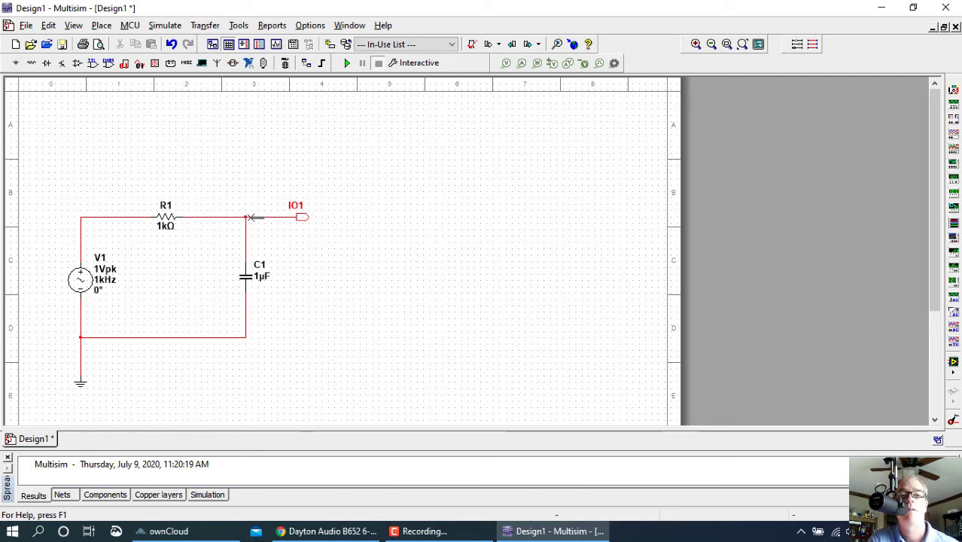
Rename the output connector on the R1–C1 node as OUT
double_click(299, 213)
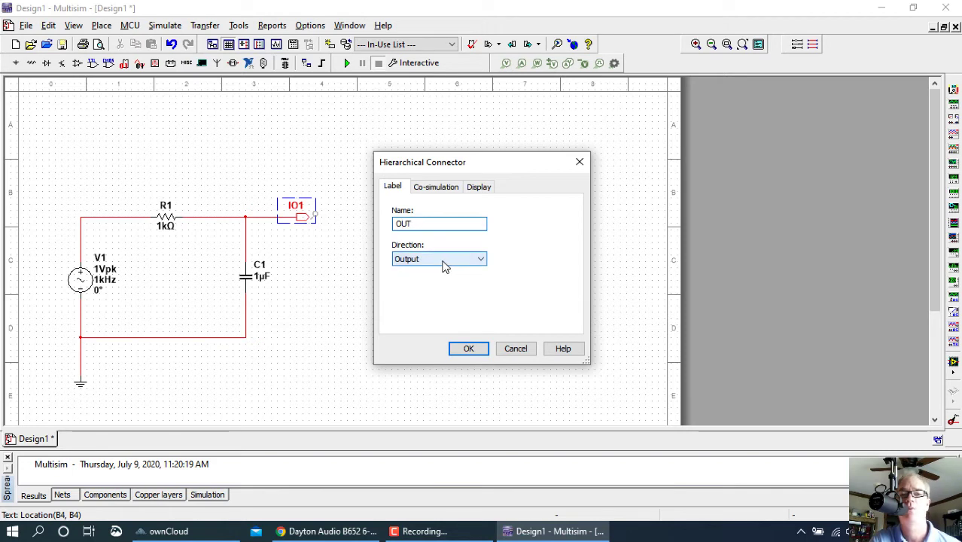
left_click(469, 349)
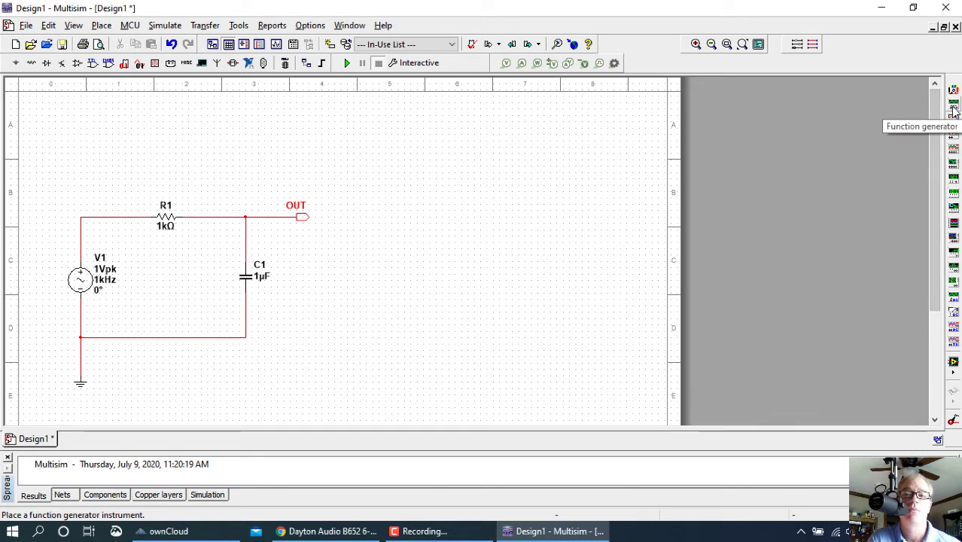
Place an oscilloscope above and to the right of the circuit, wiring channel A's positive terminal to the R1–C1 node above the OUT label
left_click(954, 134)
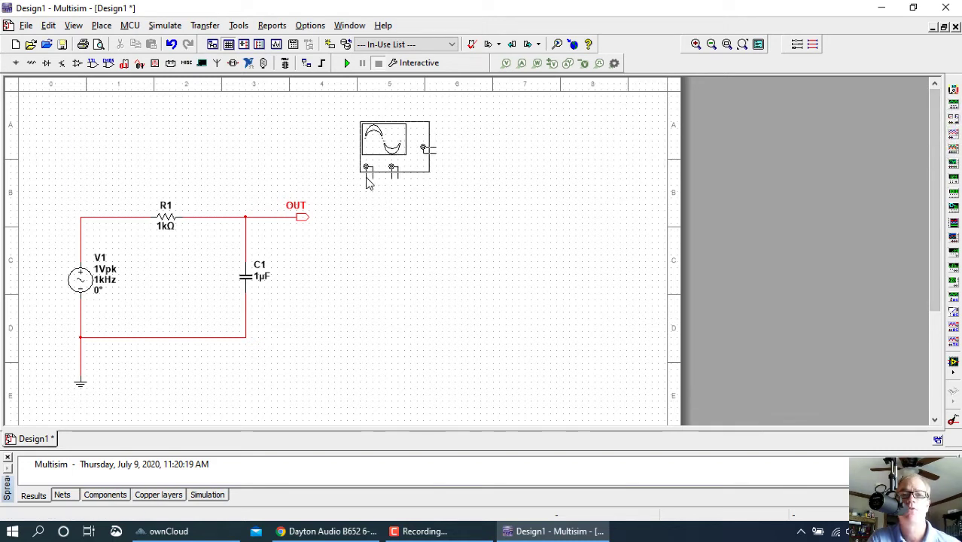
left_click(368, 183)
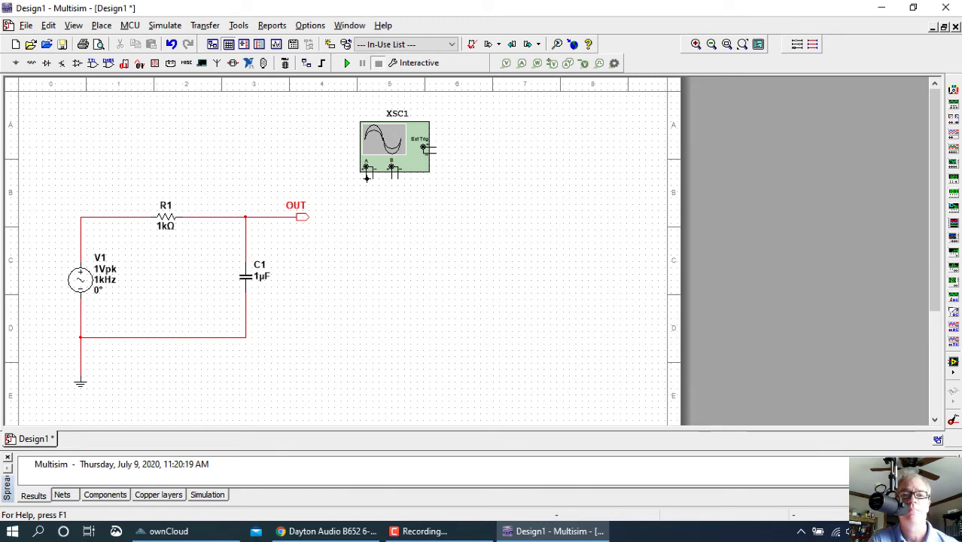
left_click(366, 178)
left_click(245, 211)
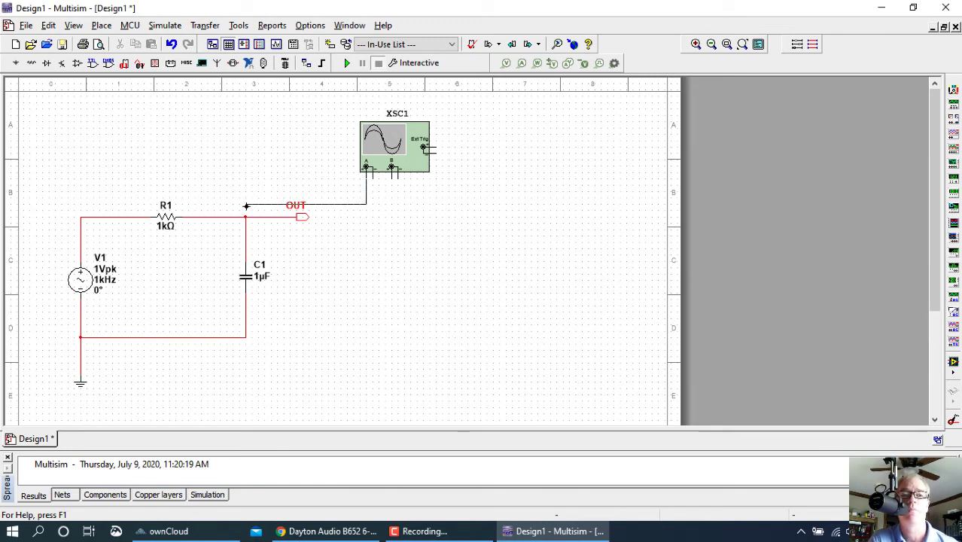
left_click(263, 210)
left_click_drag(263, 210, 260, 187)
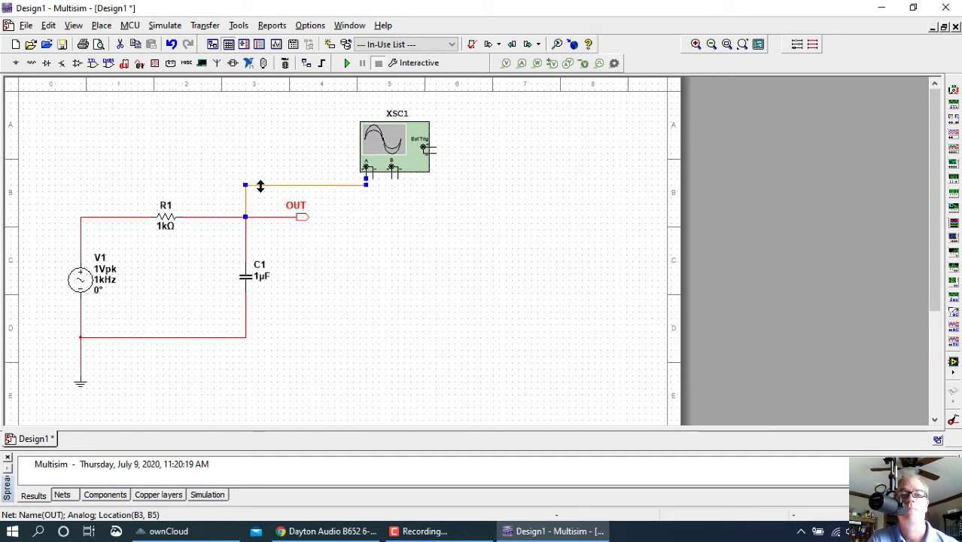
Open the oscilloscope's display clear of the circuit and run the interactive simulation
double_click(383, 143)
left_click_drag(378, 118, 550, 178)
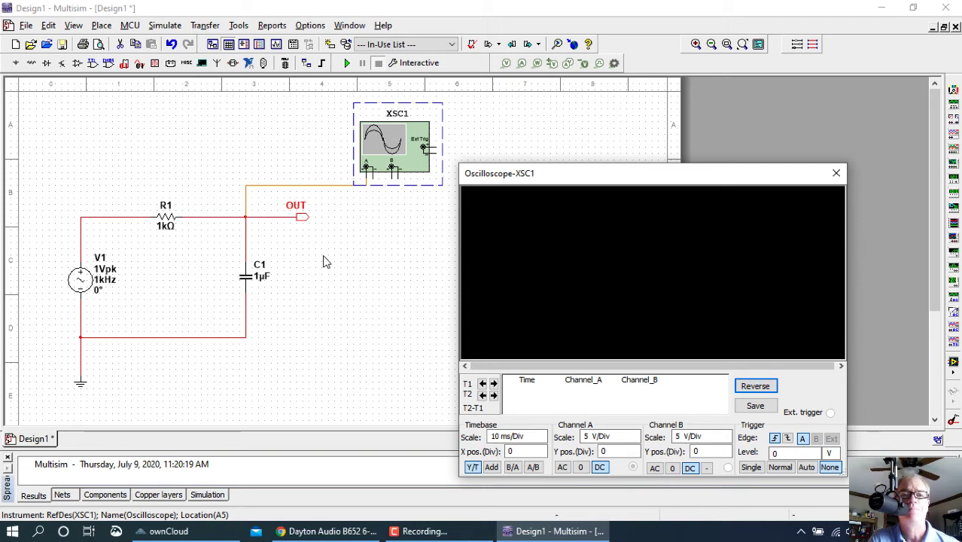
left_click(347, 64)
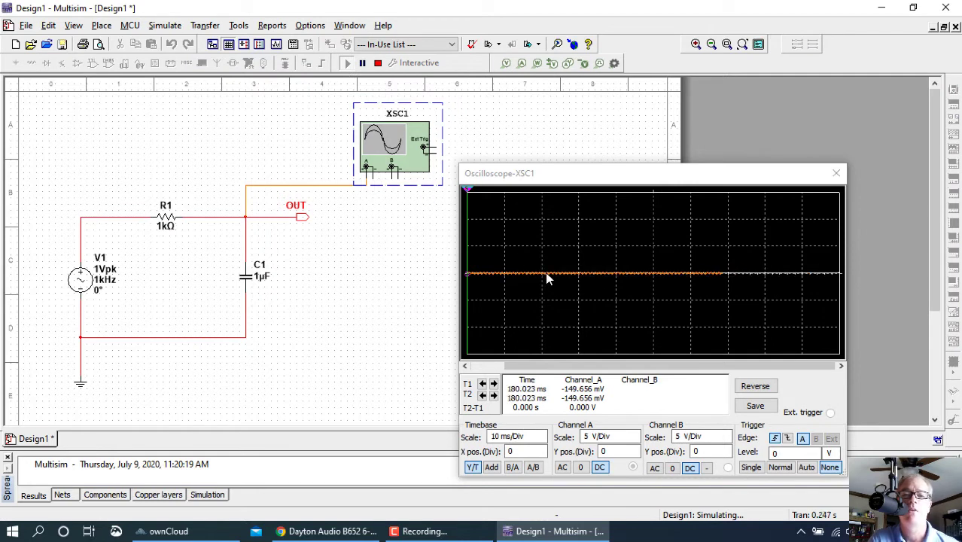
Set the oscilloscope's channel A scale to 100 mV/Div
left_click(602, 443)
left_click(635, 442)
left_click(635, 442)
left_click(635, 442)
left_click(635, 442)
left_click(634, 442)
Set the oscilloscope's timebase scale to 500 us/Div
left_click(509, 439)
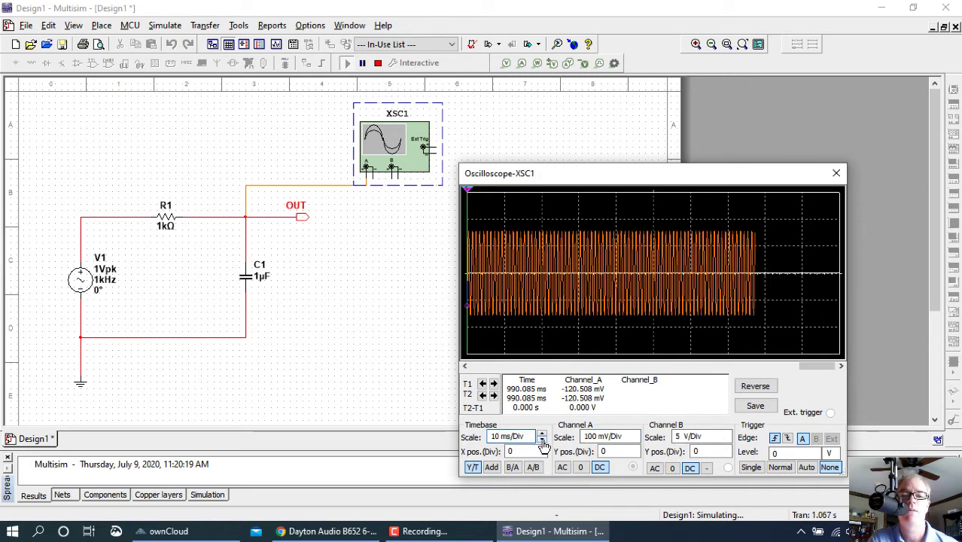
left_click(542, 441)
left_click(542, 441)
left_click(542, 441)
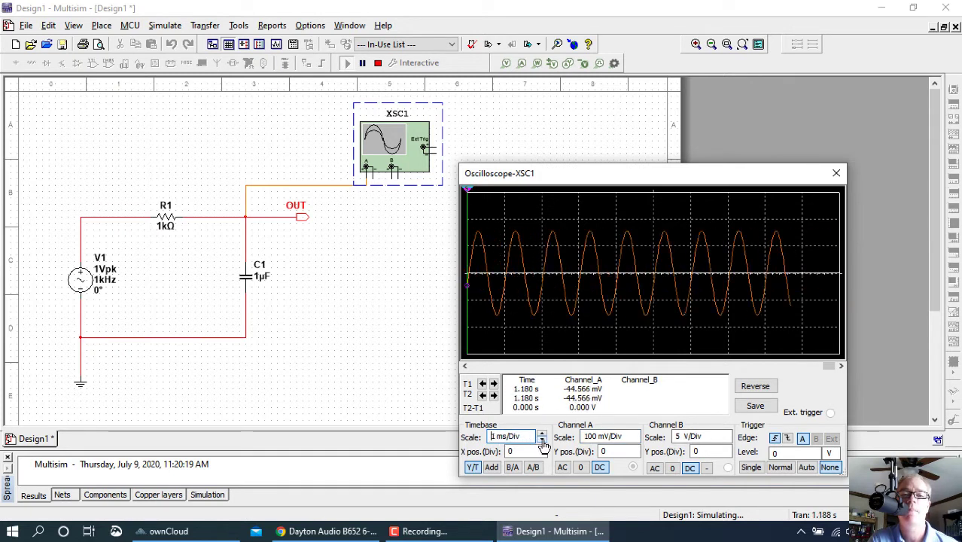
left_click(542, 441)
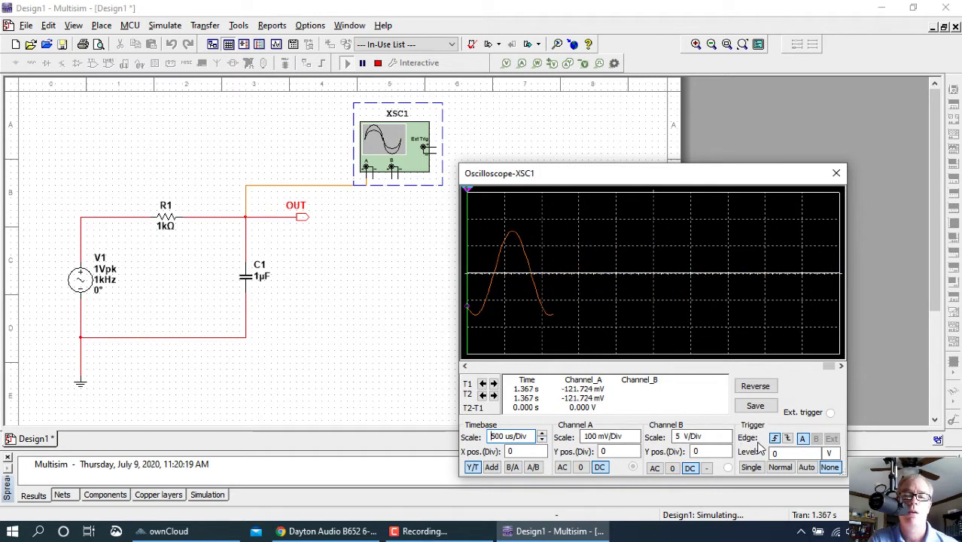
Set the oscilloscope trigger to Normal and shift channel A's Y position to -0.4 divisions
left_click(805, 467)
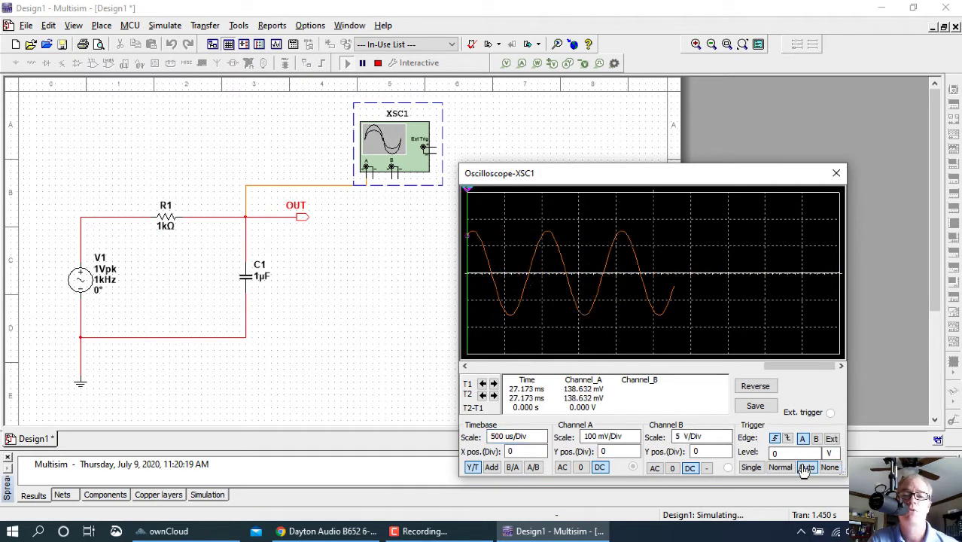
left_click(781, 468)
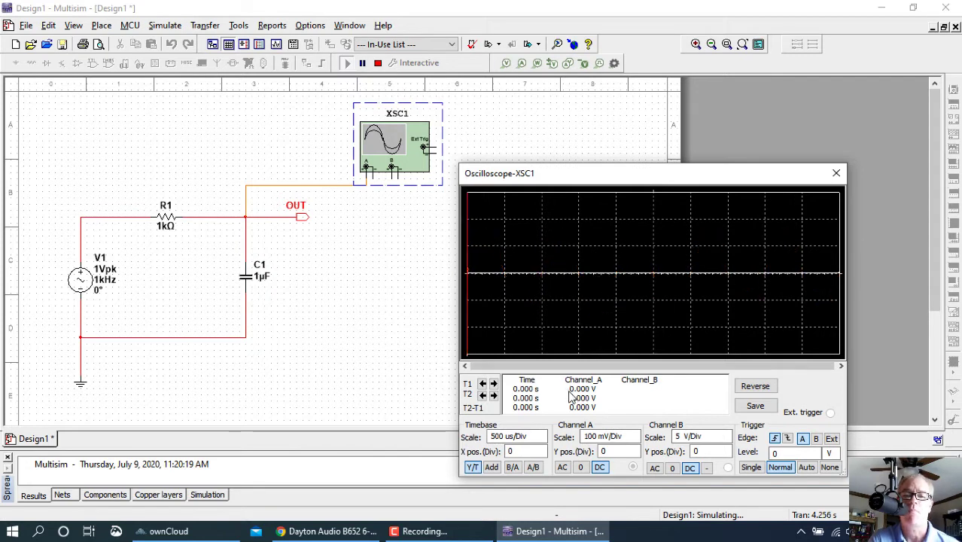
left_click(606, 452)
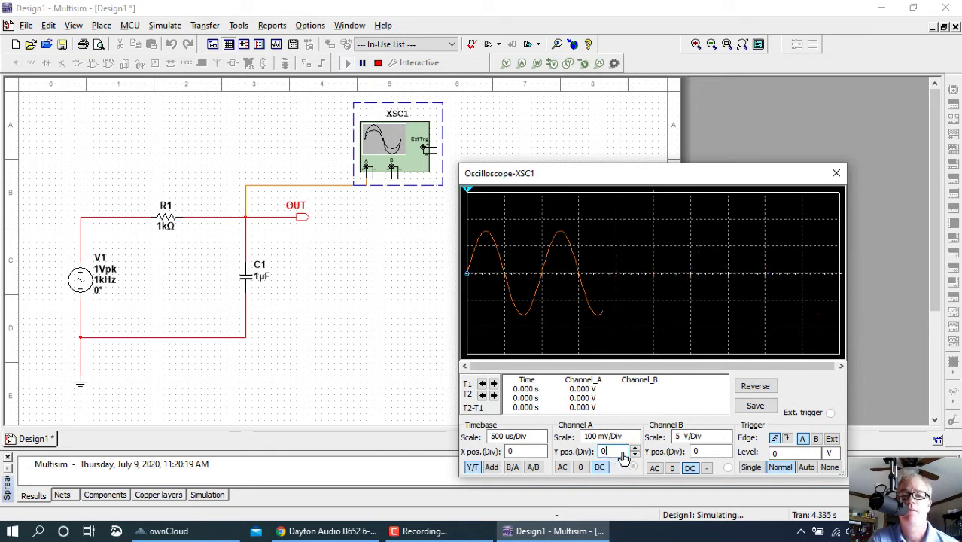
left_click(635, 457)
left_click(634, 456)
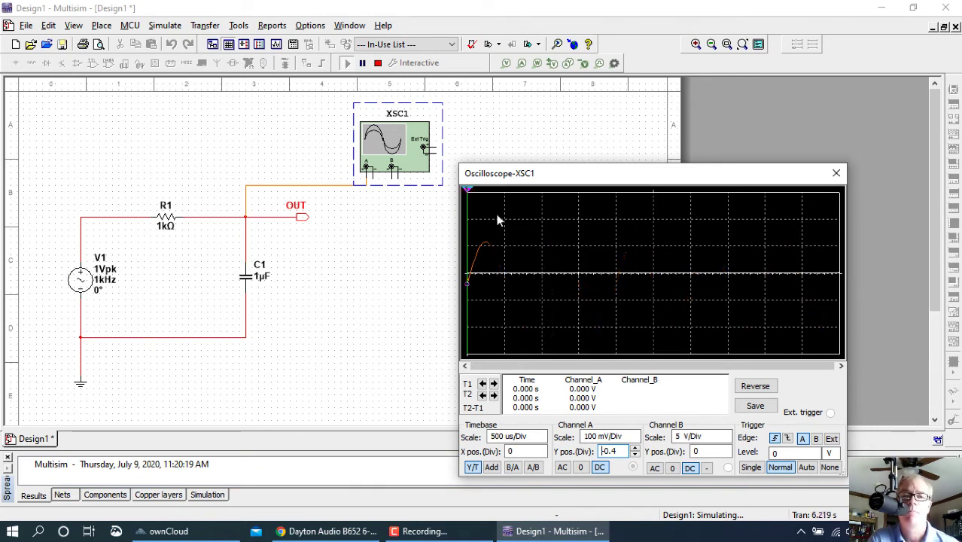
Stop the simulation and delete the oscilloscope from the schematic, closing its display
left_click(836, 174)
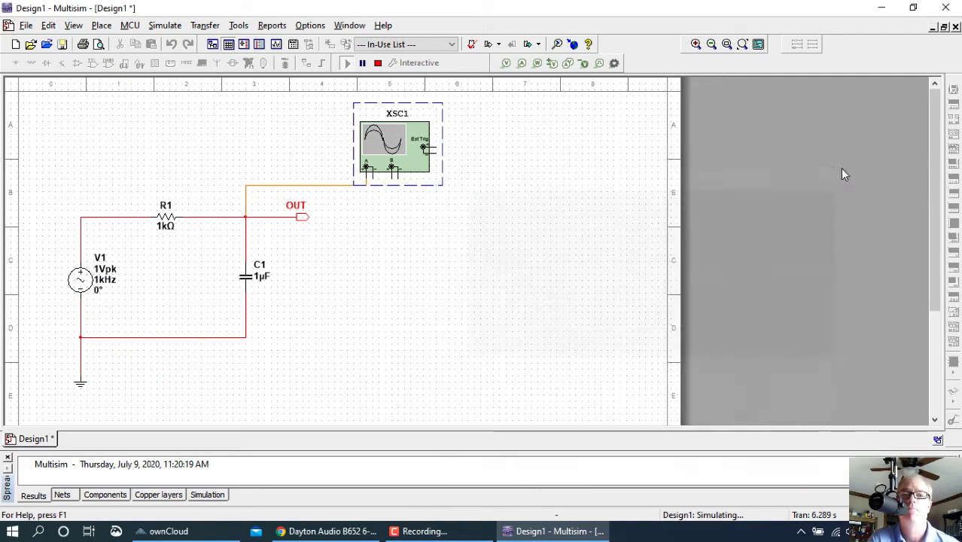
left_click(377, 63)
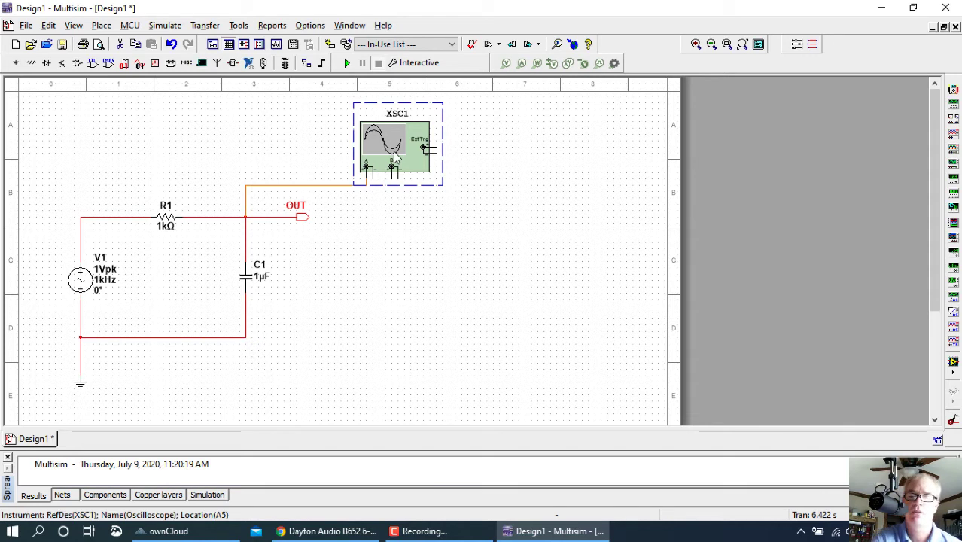
key("Delete")
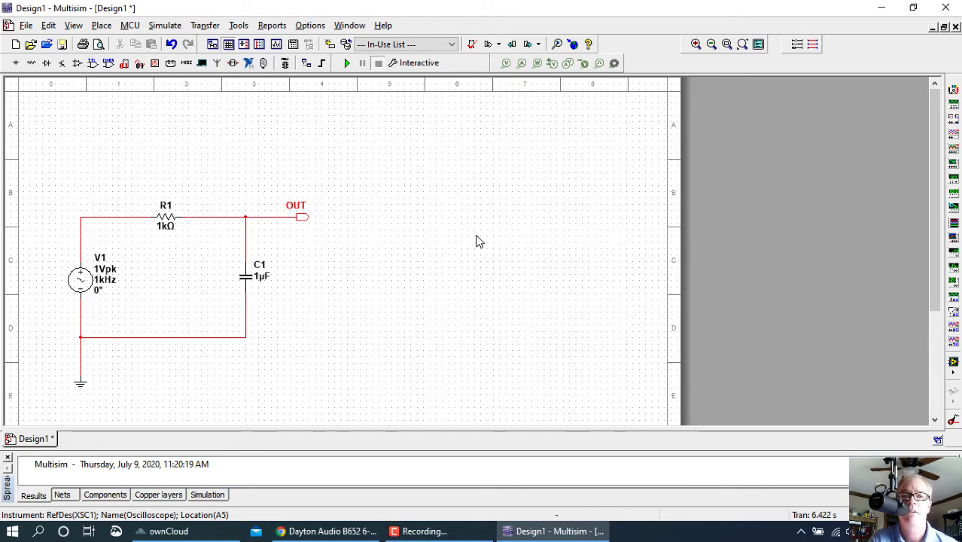
Place a Bode plotter on the schematic above and to the right of the OUT connector
left_click(953, 166)
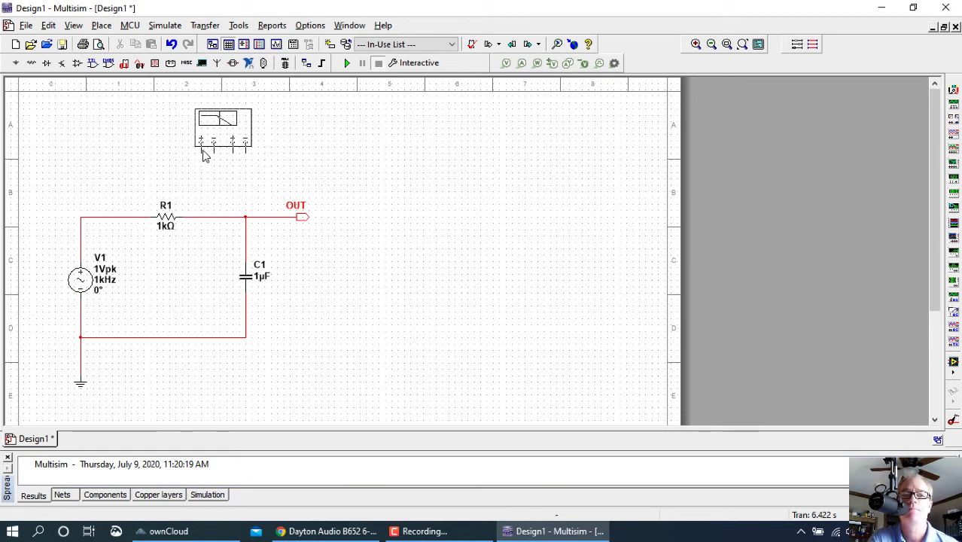
left_click(201, 153)
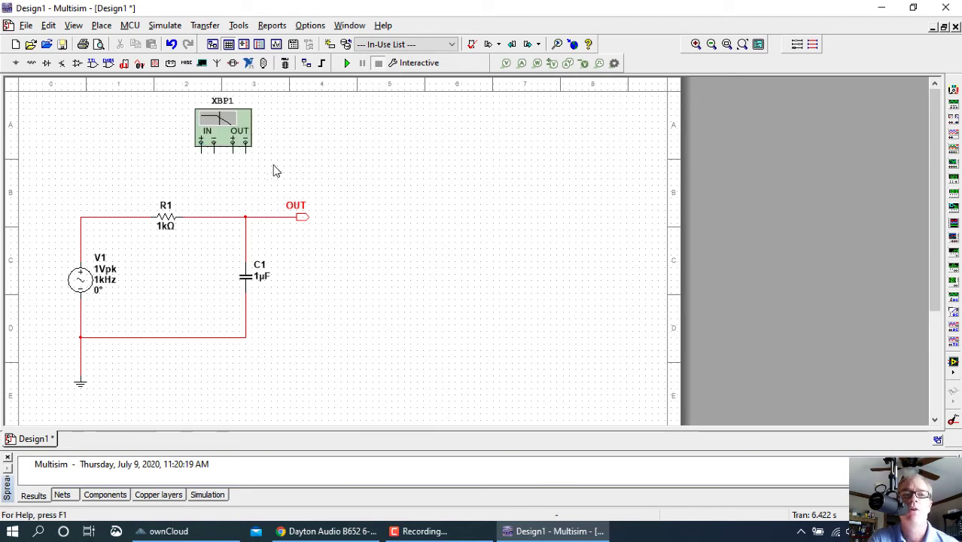
left_click_drag(223, 134, 392, 130)
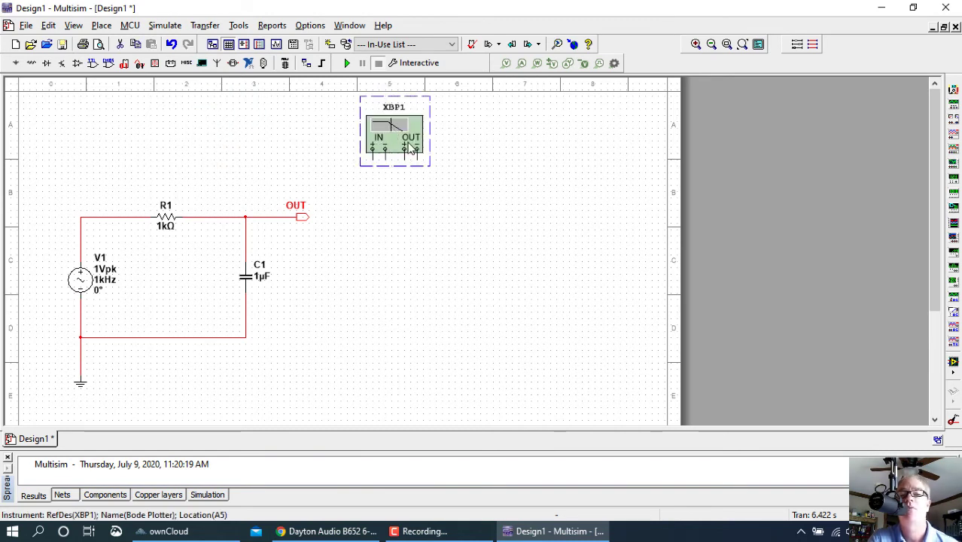
left_click(400, 176)
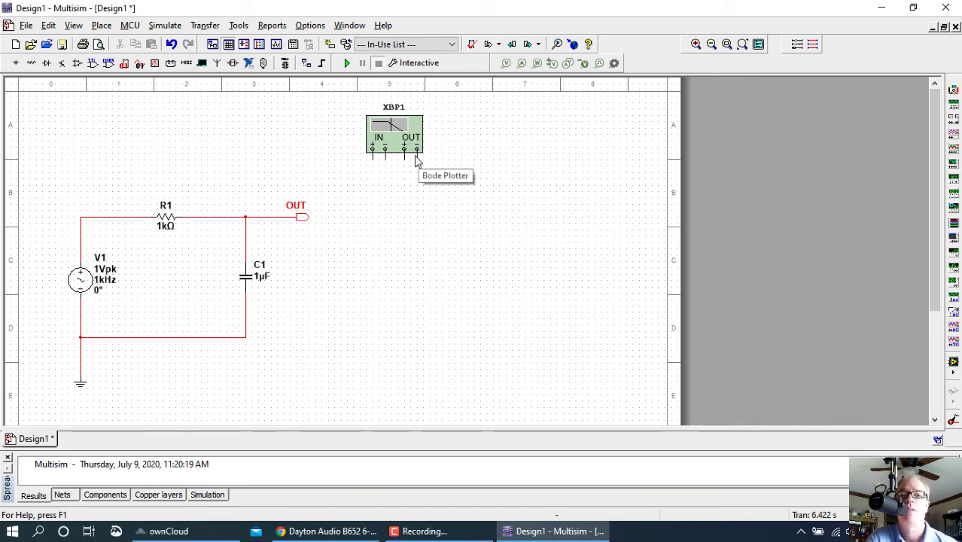
Wire the Bode plotter's IN and OUT negative terminals to the circuit's ground line
left_click(386, 157)
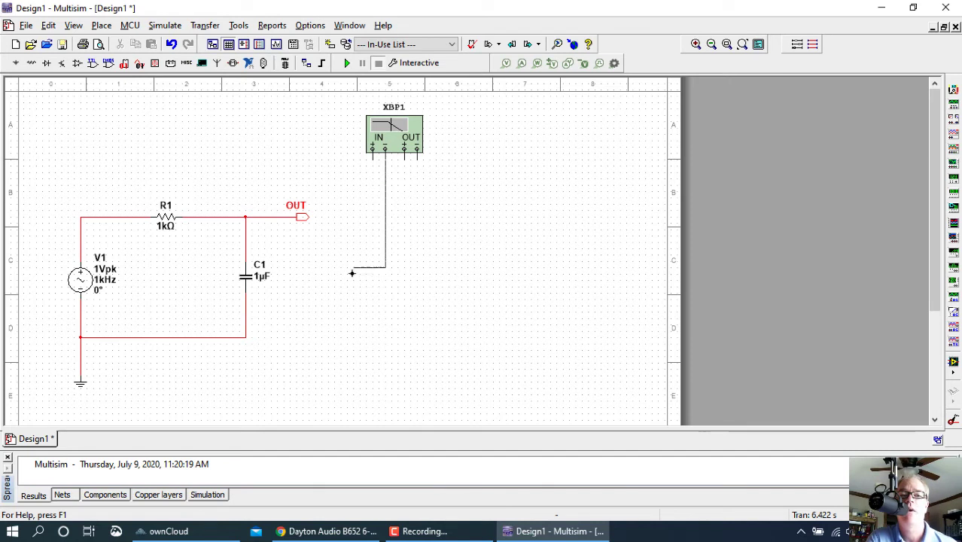
left_click(245, 336)
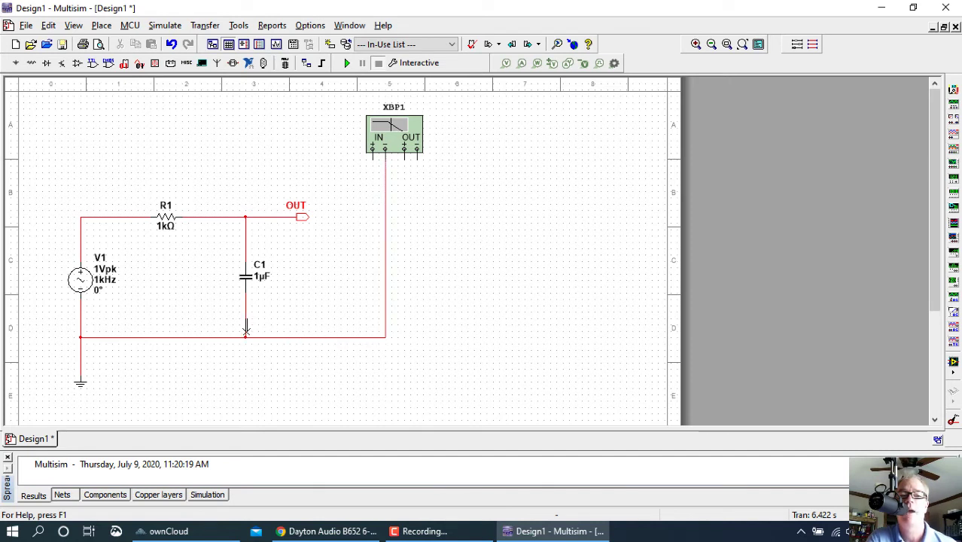
left_click(416, 154)
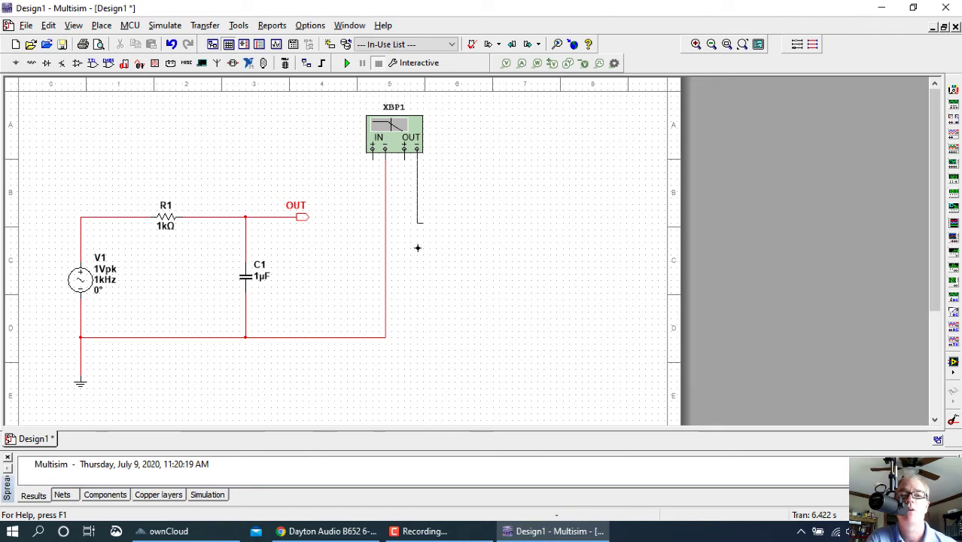
left_click(383, 337)
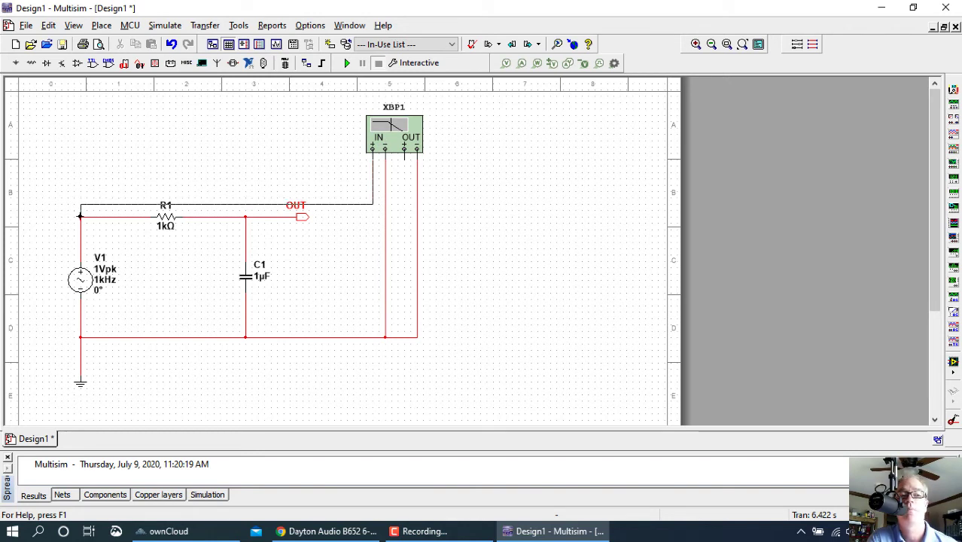
Connect the Bode plotter's IN positive terminal to the V1–R1 node and route the wire clear above the R1 label
left_click(81, 216)
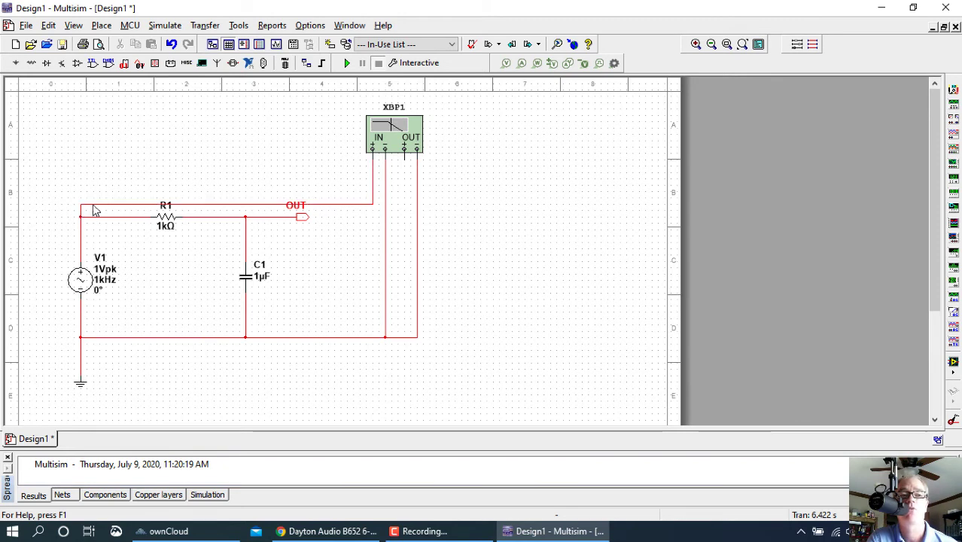
left_click_drag(91, 204, 92, 172)
left_click(335, 180)
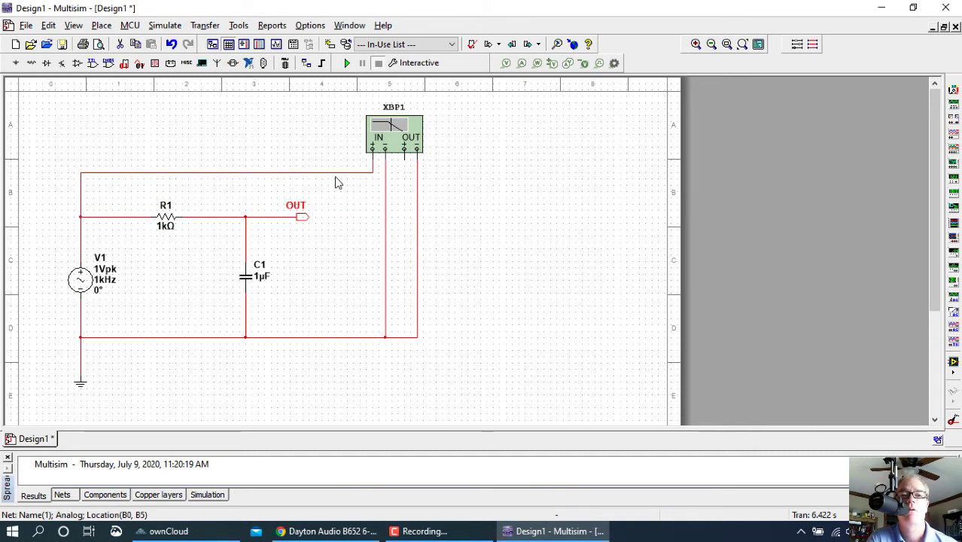
Wire the Bode plotter's OUT positive terminal to the R1–C1 node and route the wire above the OUT label
left_click(404, 158)
left_click(246, 214)
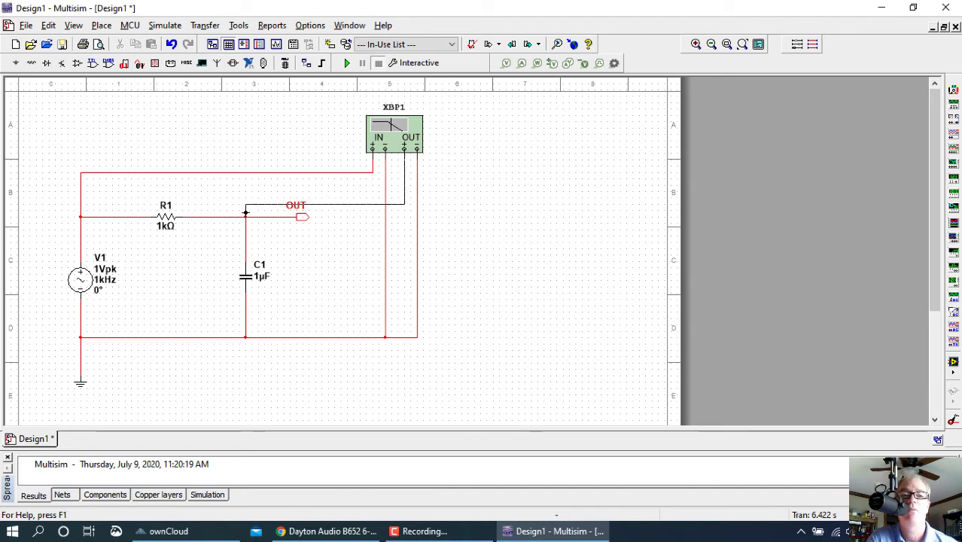
left_click(320, 204)
left_click_drag(320, 204, 319, 185)
left_click(333, 208)
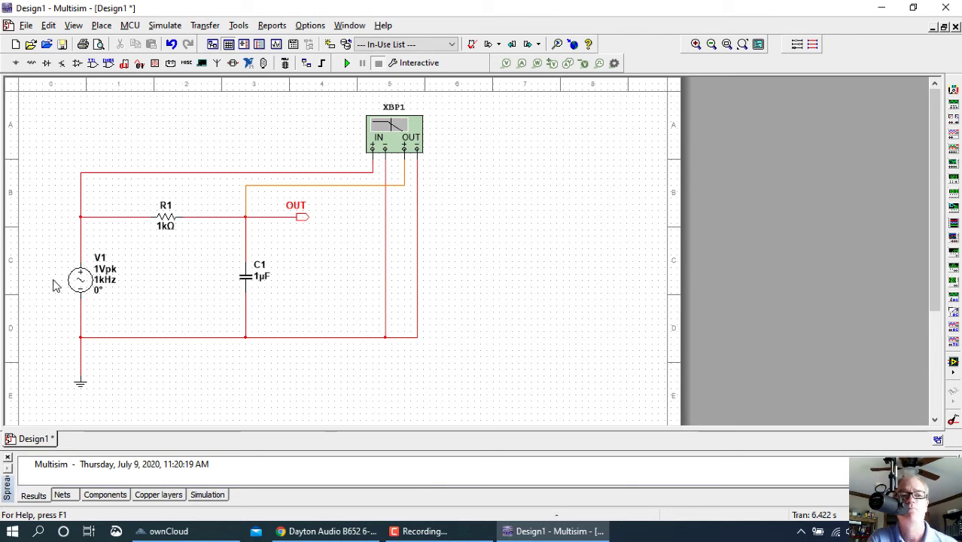
Open the Bode plotter's settings and set the horizontal frequency range from 1 Hz initial to 1 MHz final
double_click(401, 139)
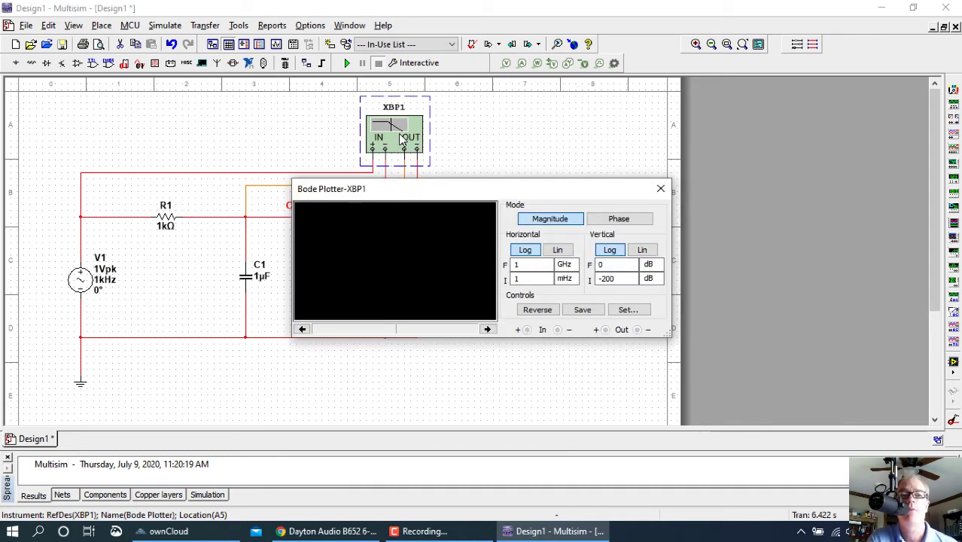
left_click_drag(389, 194, 547, 277)
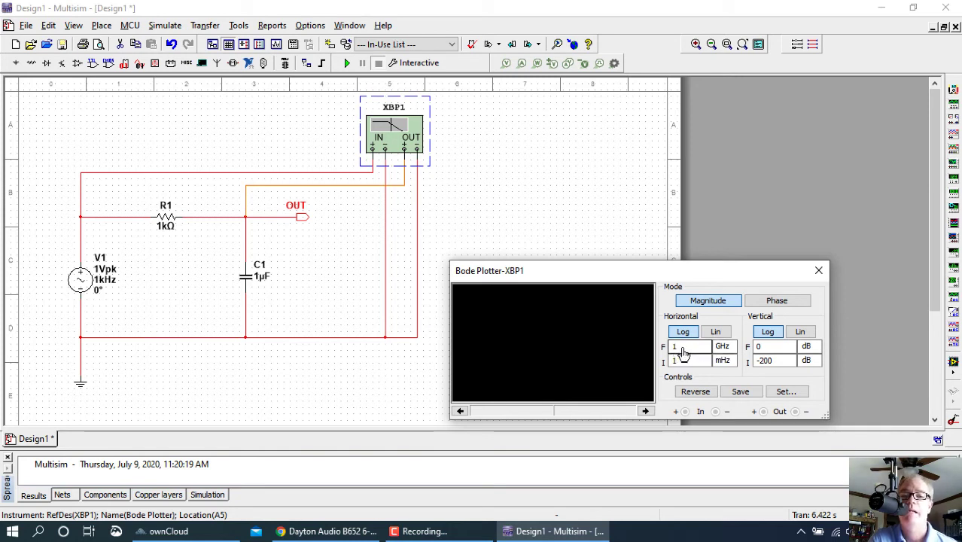
left_click(722, 347)
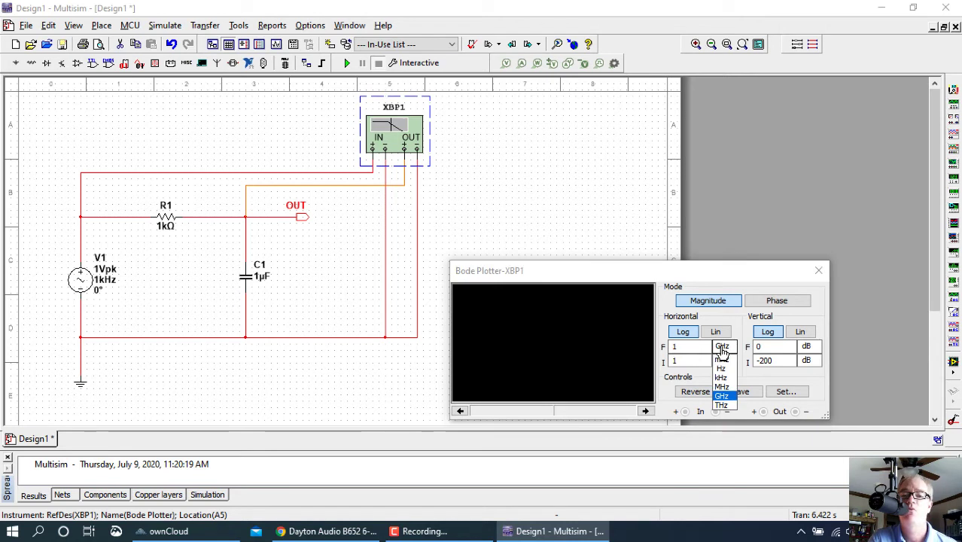
left_click(727, 388)
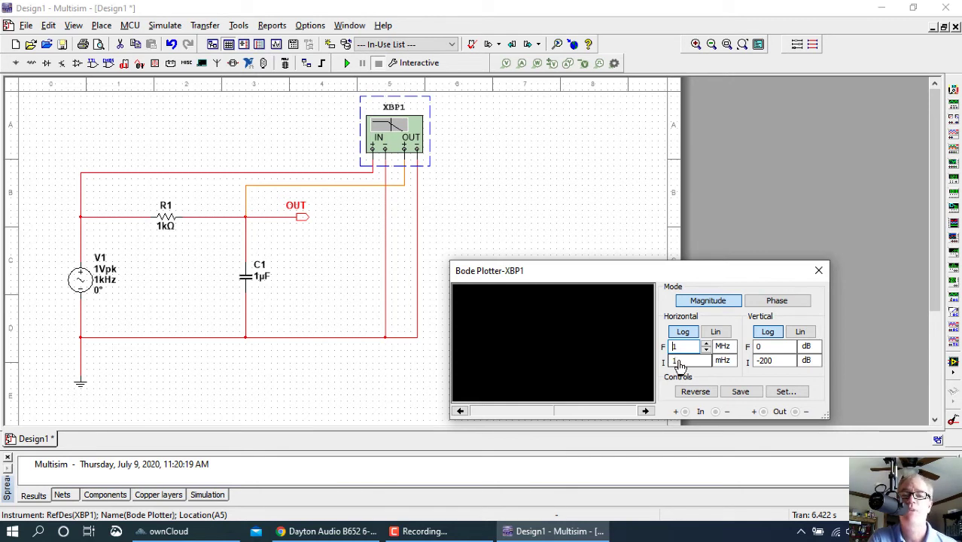
left_click(722, 361)
left_click(721, 391)
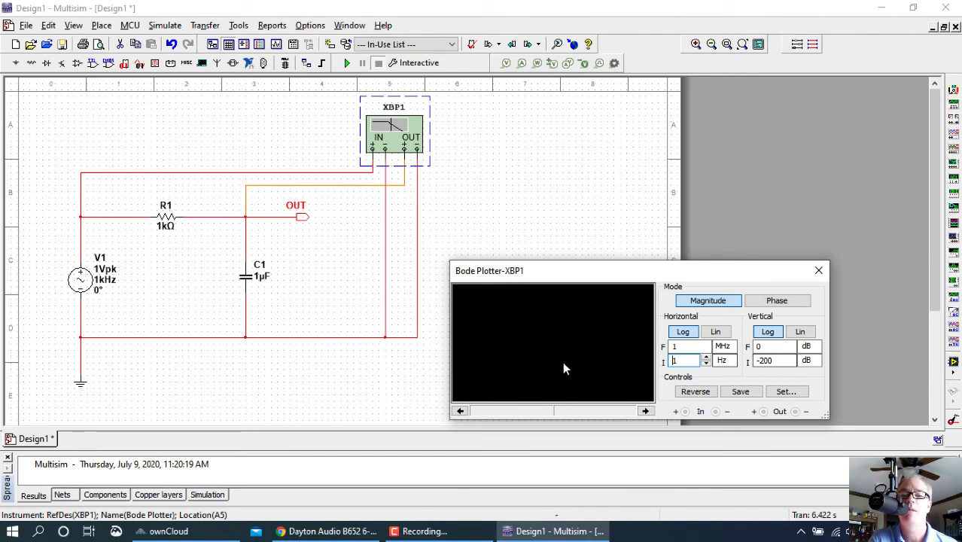
Set the Bode plotter's vertical range from -90 dB initial to 10 dB final
left_click(767, 361)
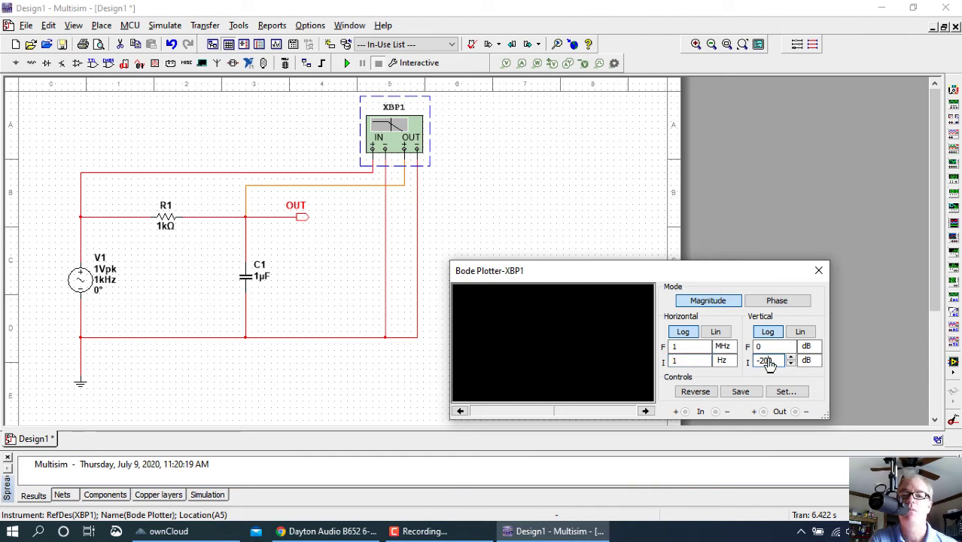
left_click_drag(774, 363, 762, 362)
type("-100")
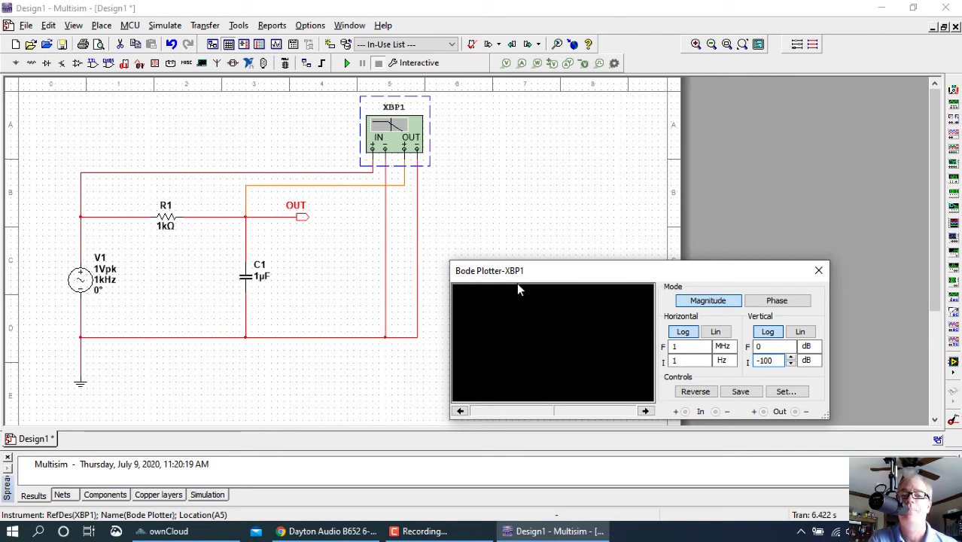
left_click(763, 349)
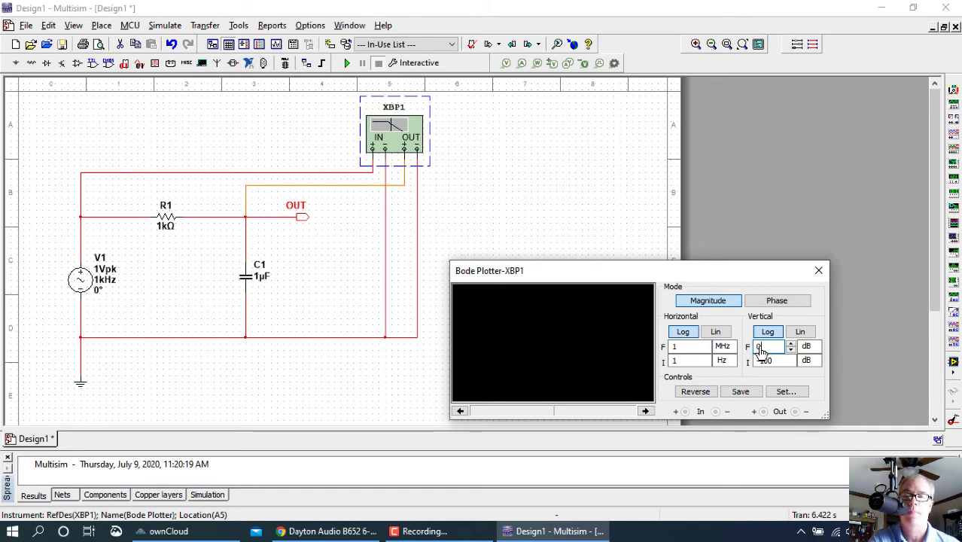
key("BackSpace")
type("10")
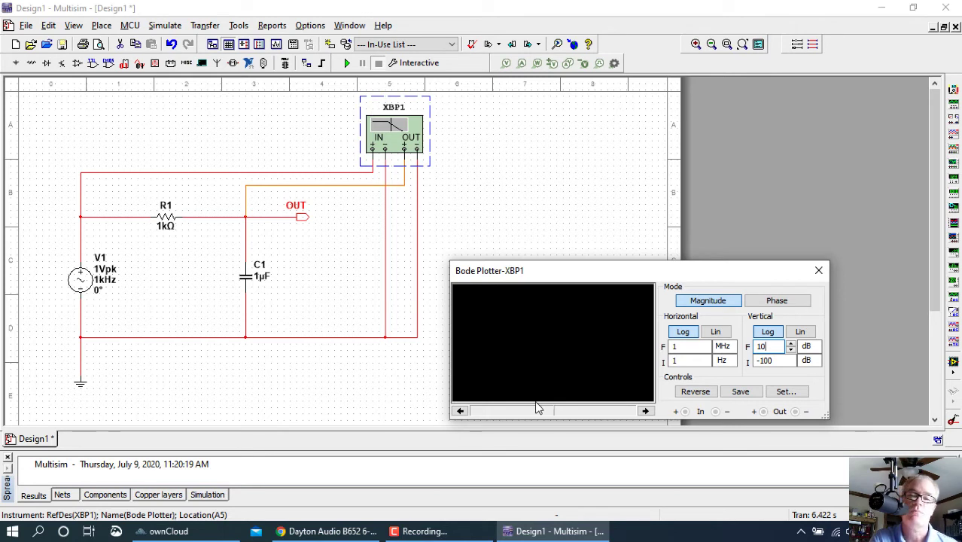
left_click_drag(775, 362, 762, 366)
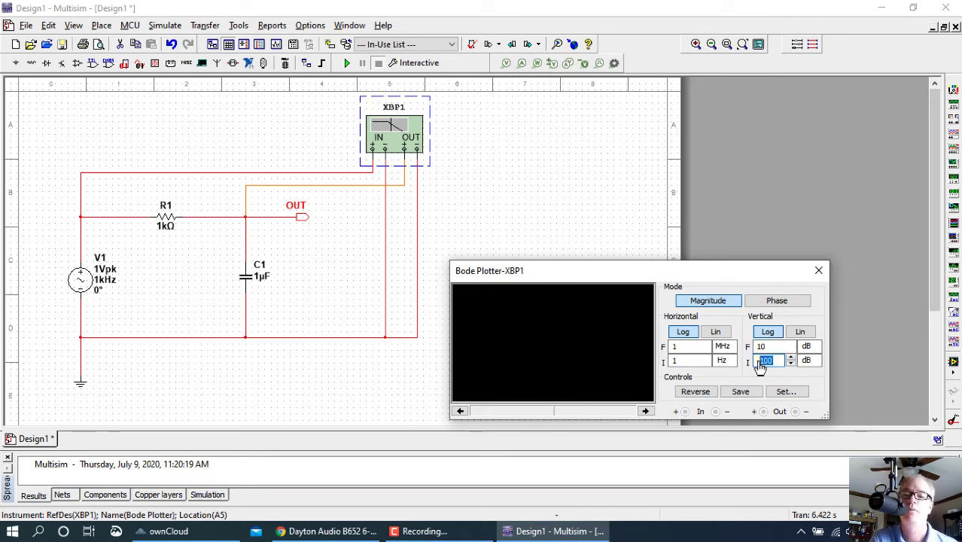
type("-80")
key("BackSpace")
key("BackSpace")
type("90")
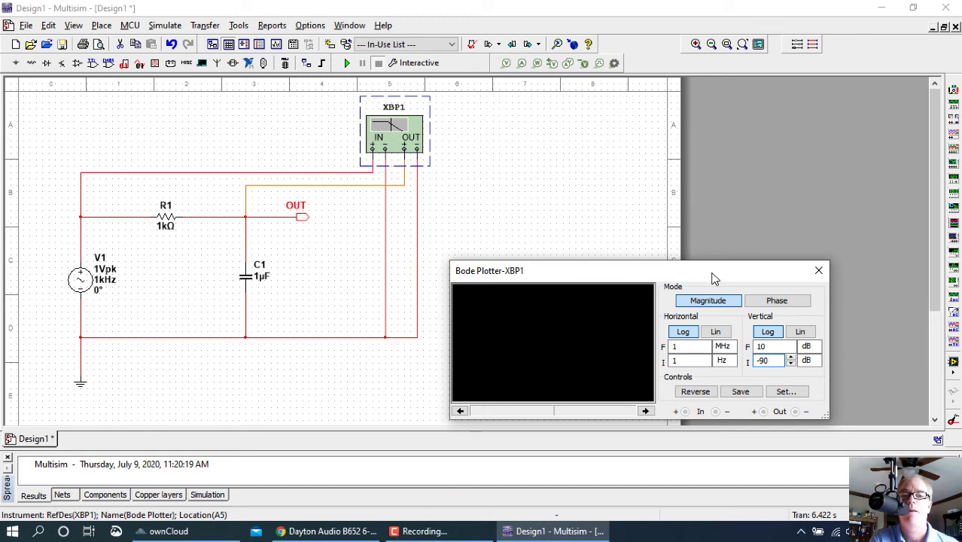
Run the interactive simulation to plot the magnitude response, and stop it once the curve is drawn
left_click(345, 64)
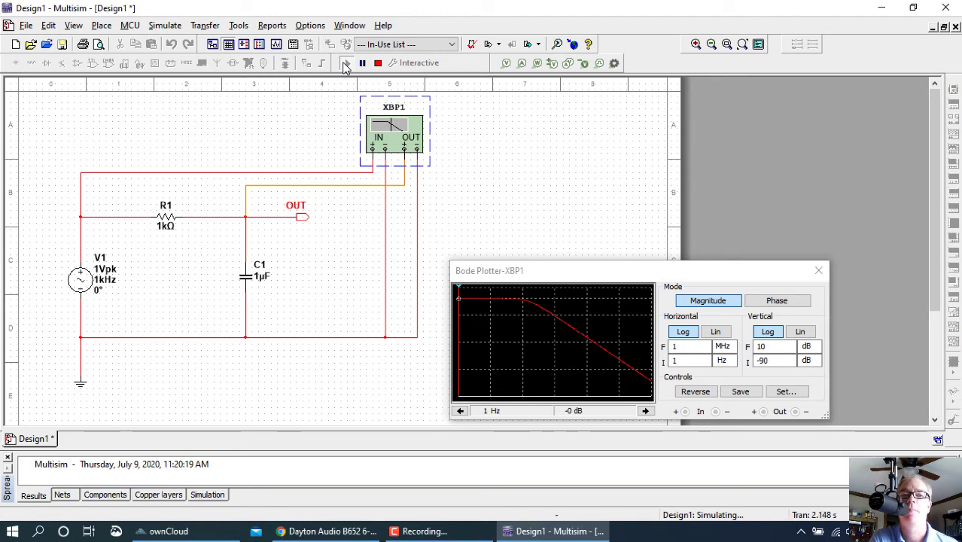
left_click(378, 64)
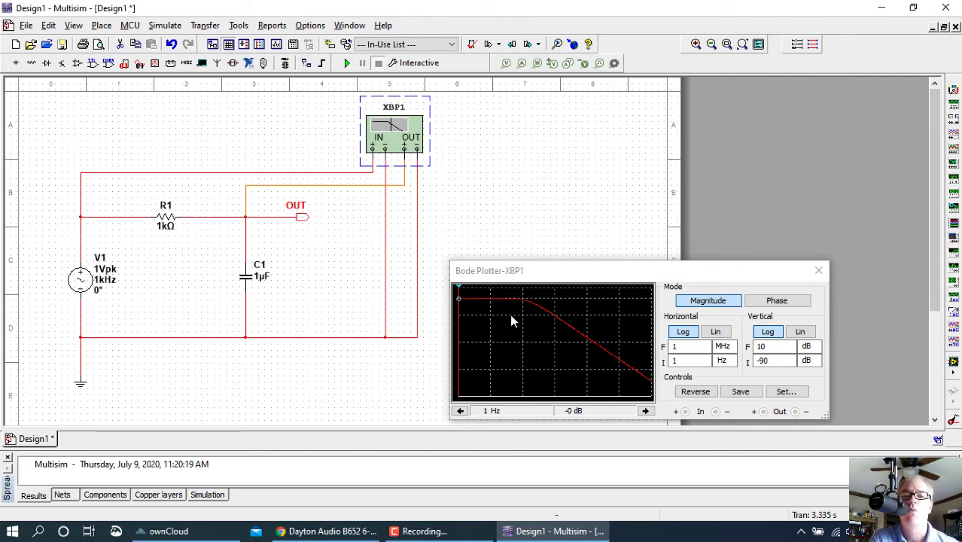
left_click(538, 274)
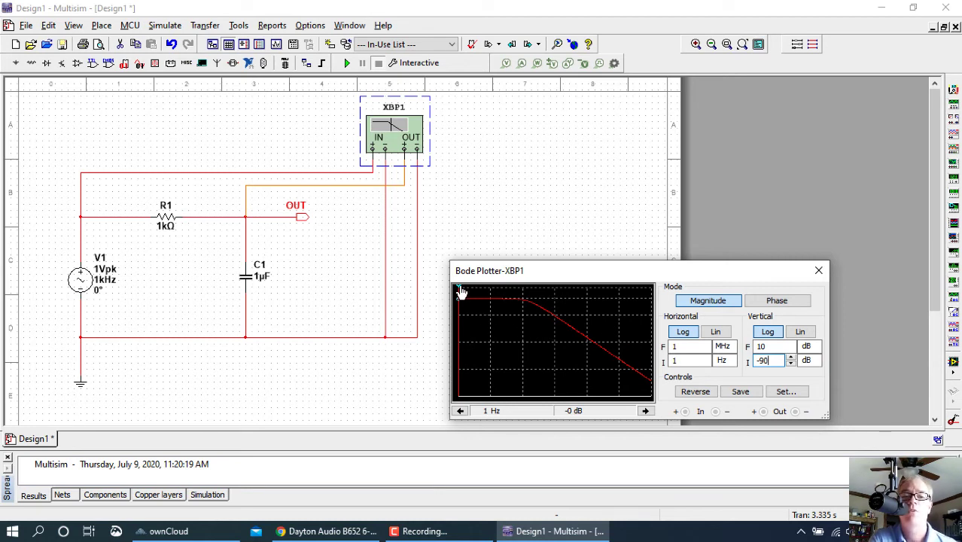
Read the gain along the magnitude curve with the cursor at about 1 Hz, 10 Hz, 200 kHz, 518 kHz and 3.5 Hz
mouse_move(459, 291)
left_mouse_down()
mouse_move(476, 292)
mouse_move(461, 292)
left_mouse_up()
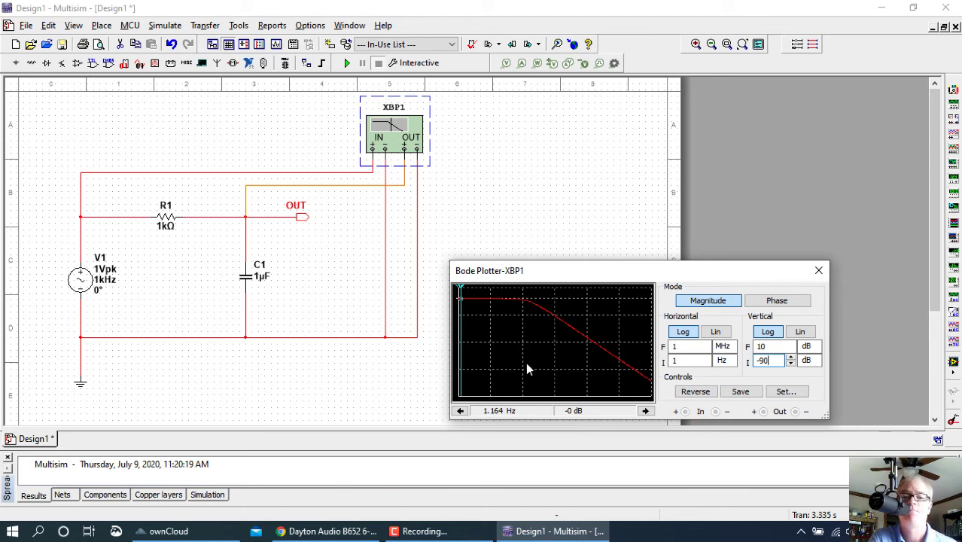
left_click_drag(462, 291, 493, 293)
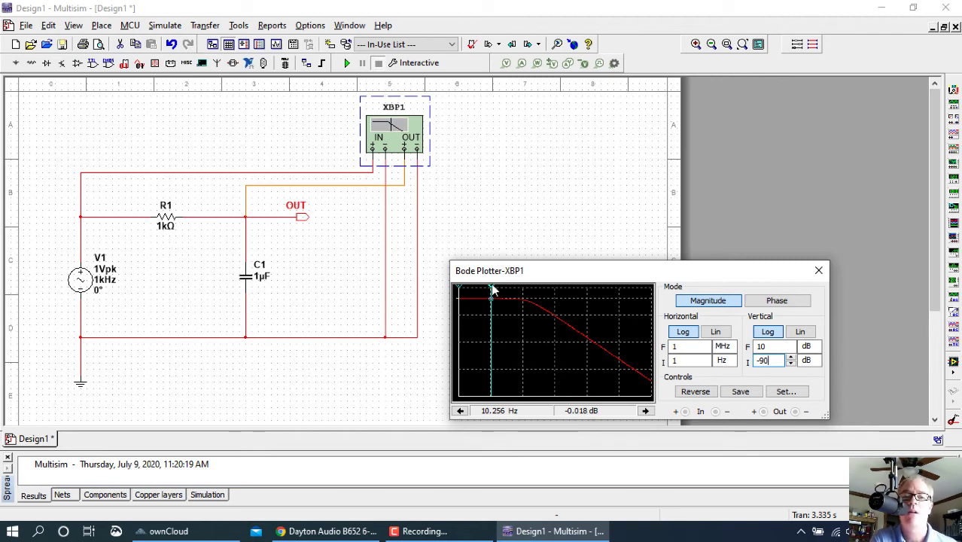
left_click_drag(492, 289, 630, 301)
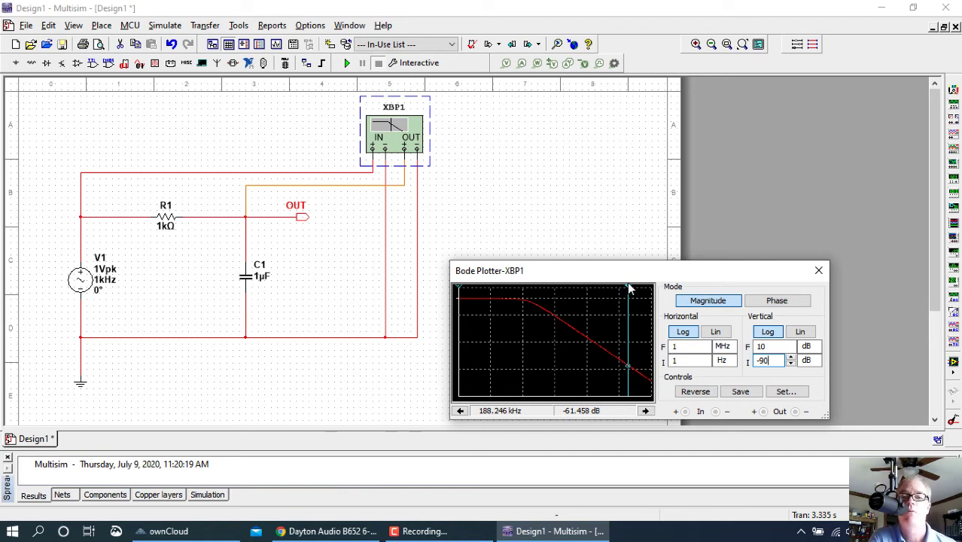
left_click_drag(633, 289, 631, 291)
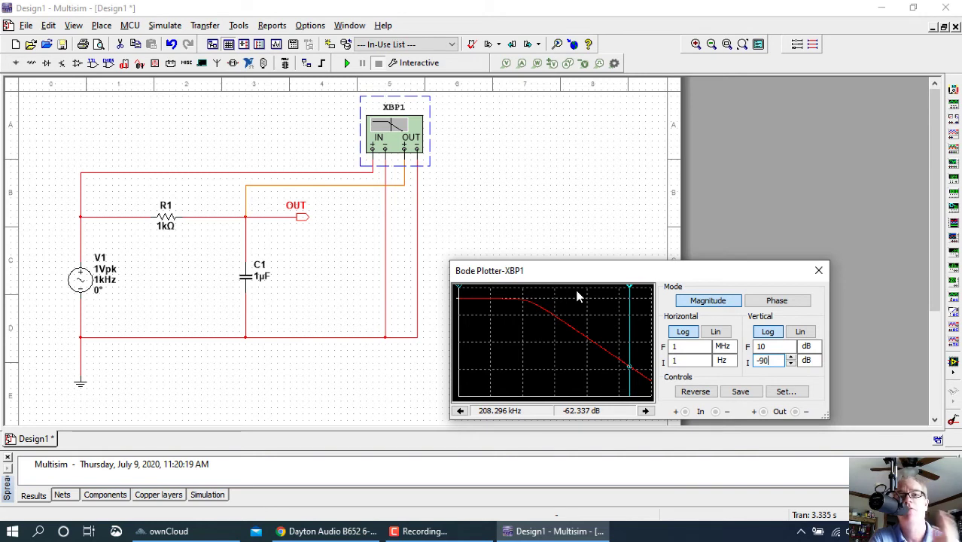
left_click(79, 281)
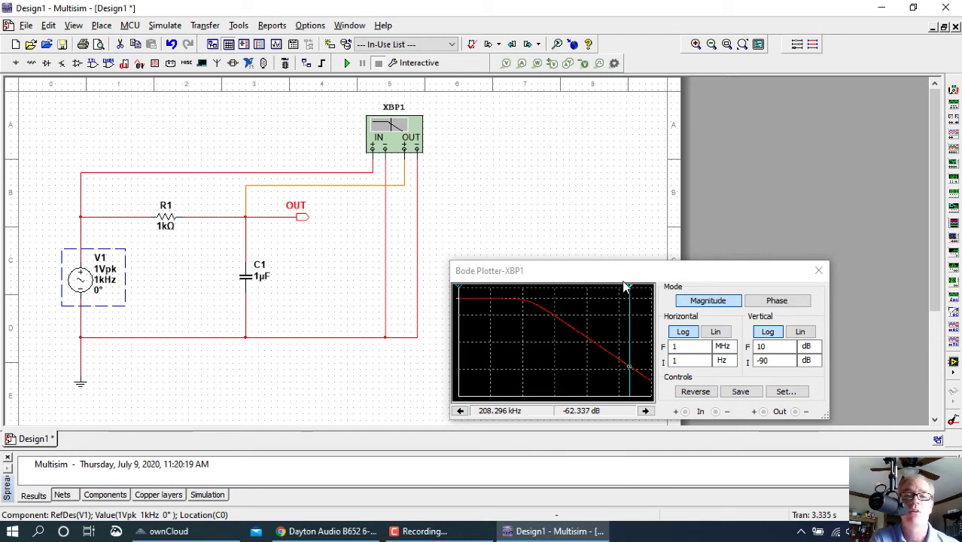
left_click_drag(631, 290, 645, 329)
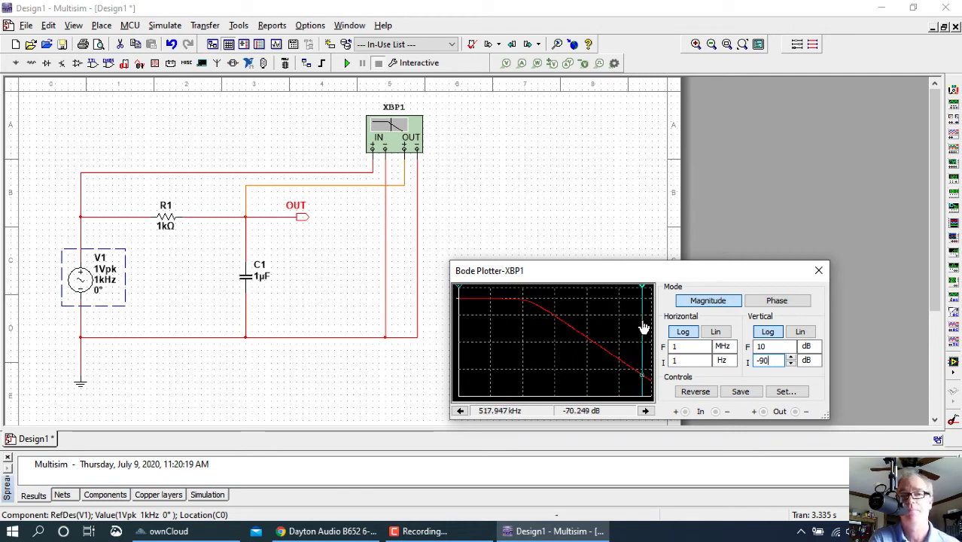
left_click_drag(645, 328, 478, 322)
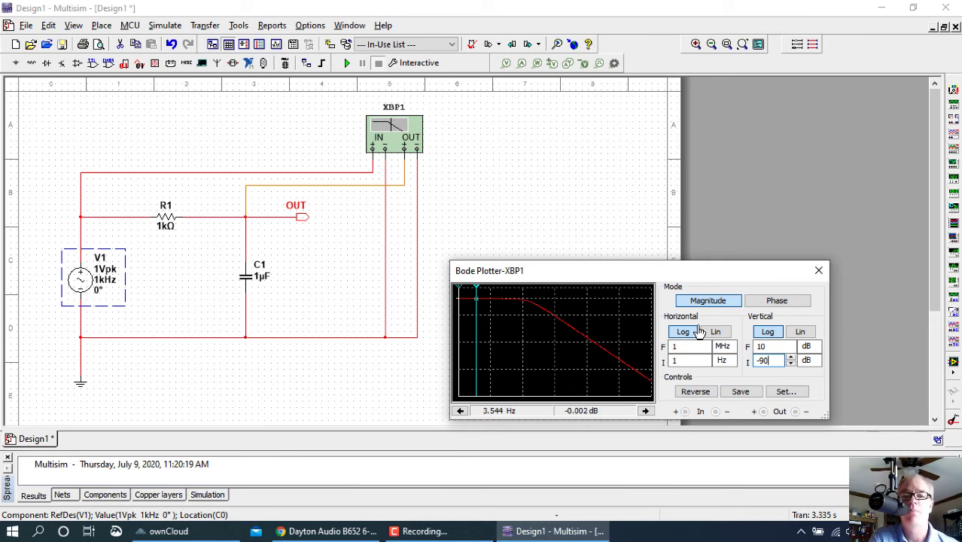
Set the Bode plotter's vertical range to 0 dB final and -200 dB initial
left_click(765, 347)
left_click_drag(766, 347, 759, 349)
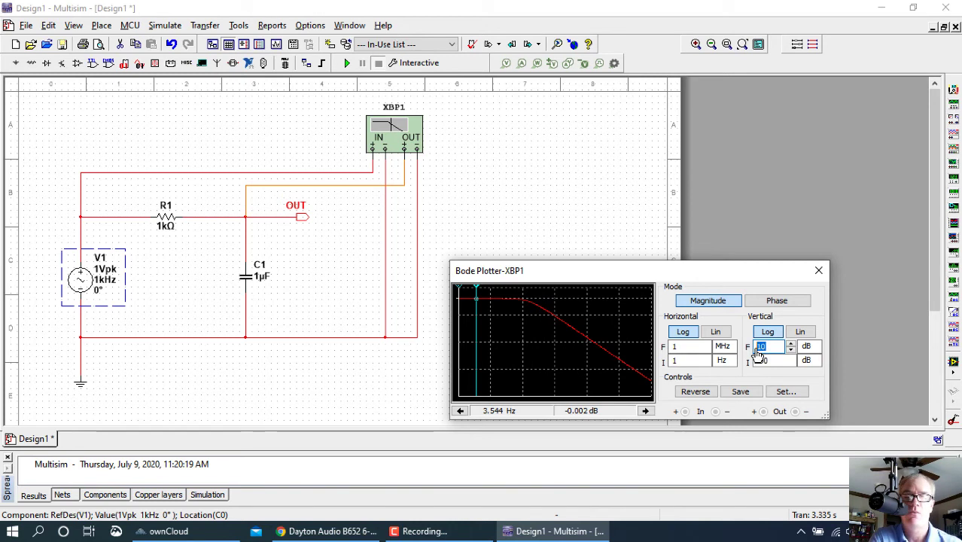
type("0")
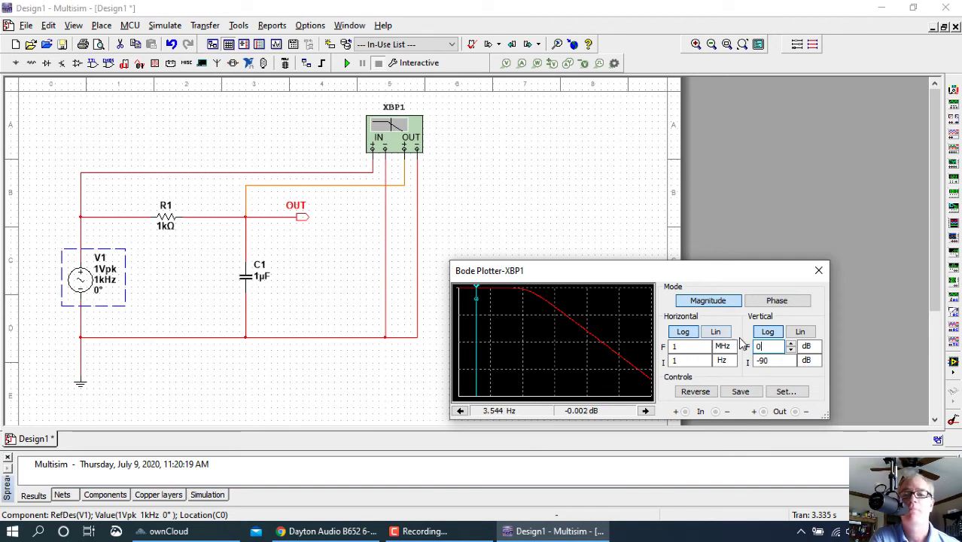
key("Tab")
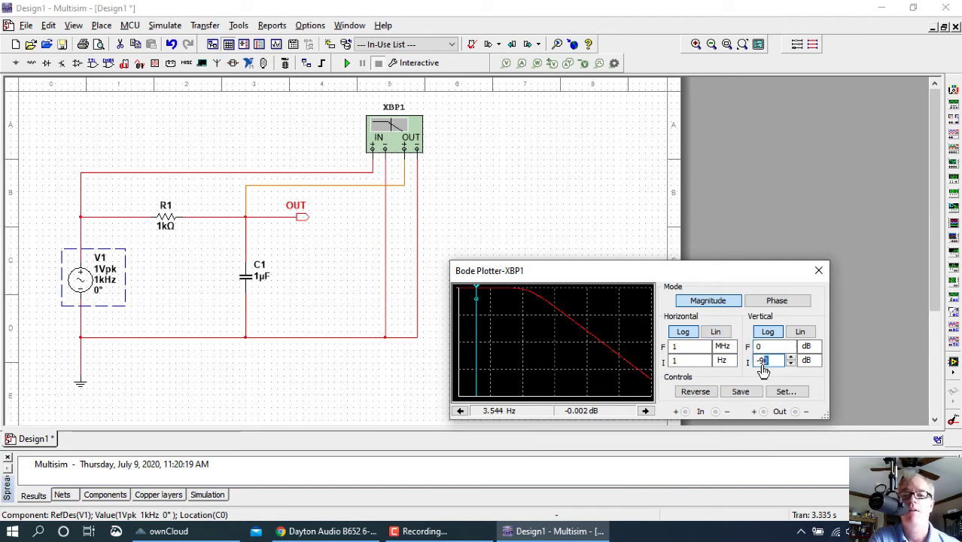
type("-200")
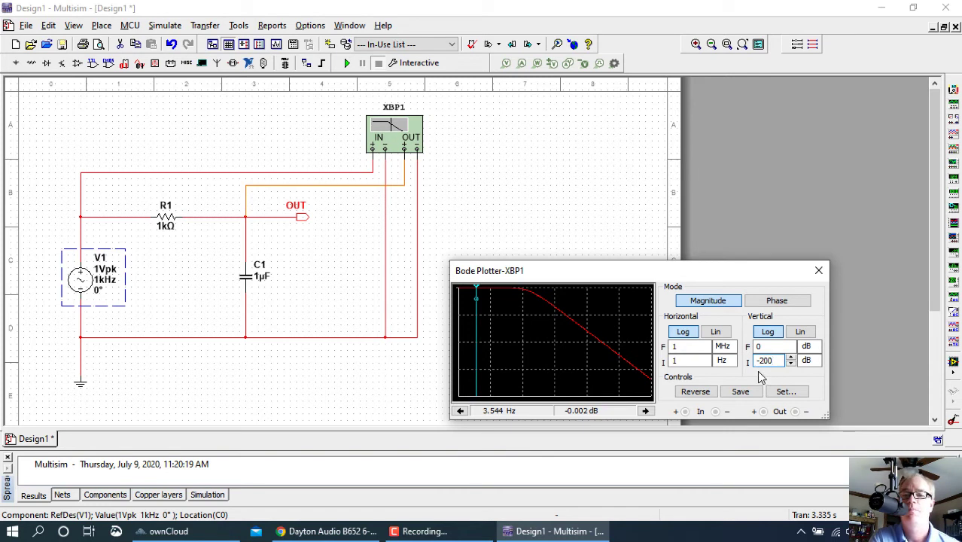
key("Return")
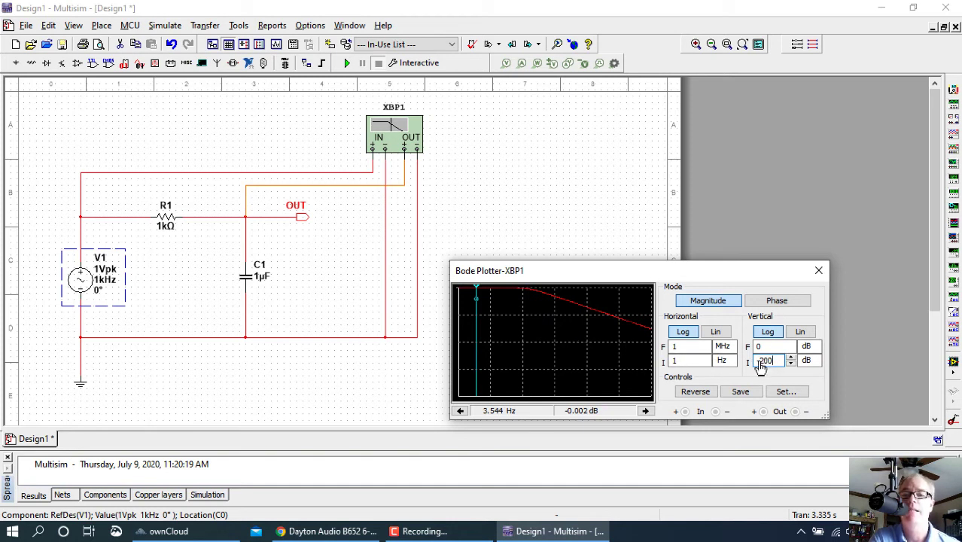
Change the Bode plotter's vertical range to -50 dB initial and 10 dB final
left_click_drag(756, 361, 770, 361)
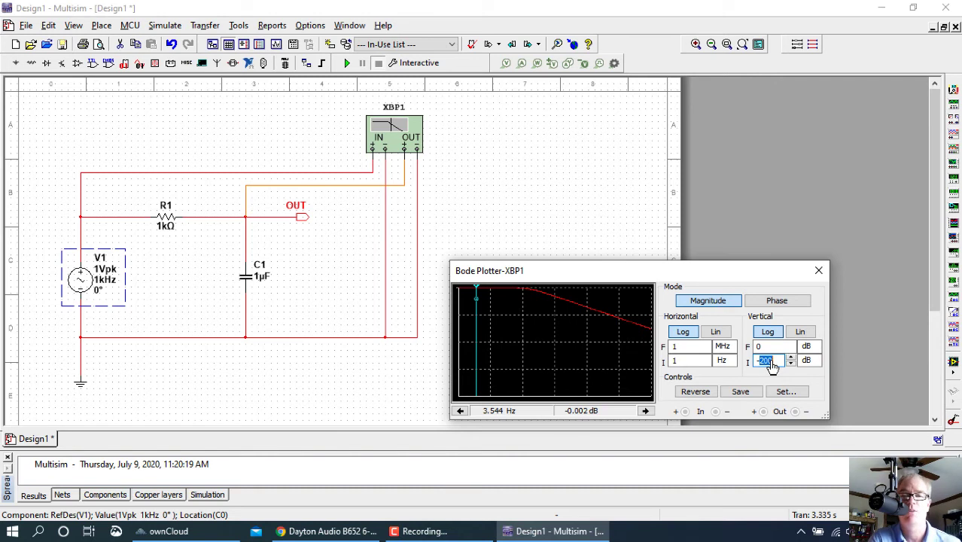
type("-50")
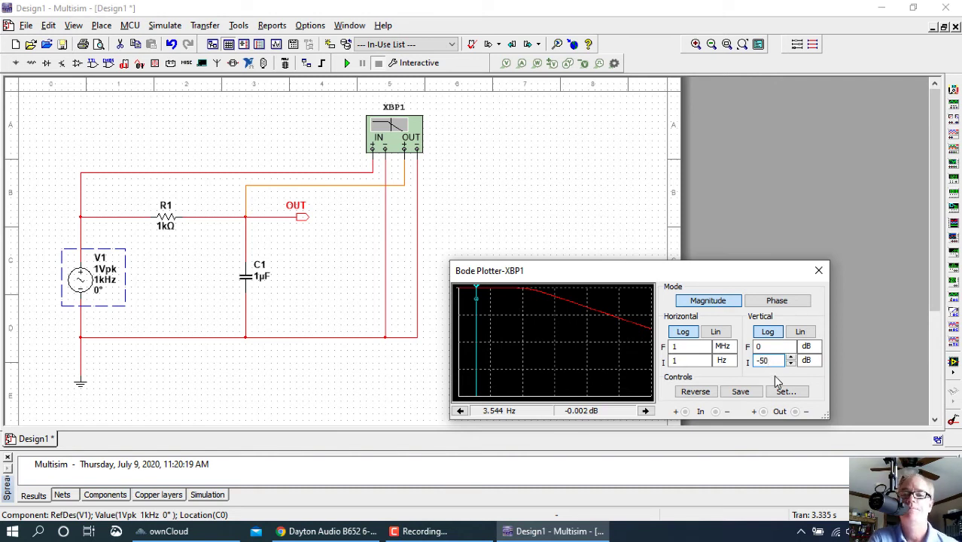
key("Return")
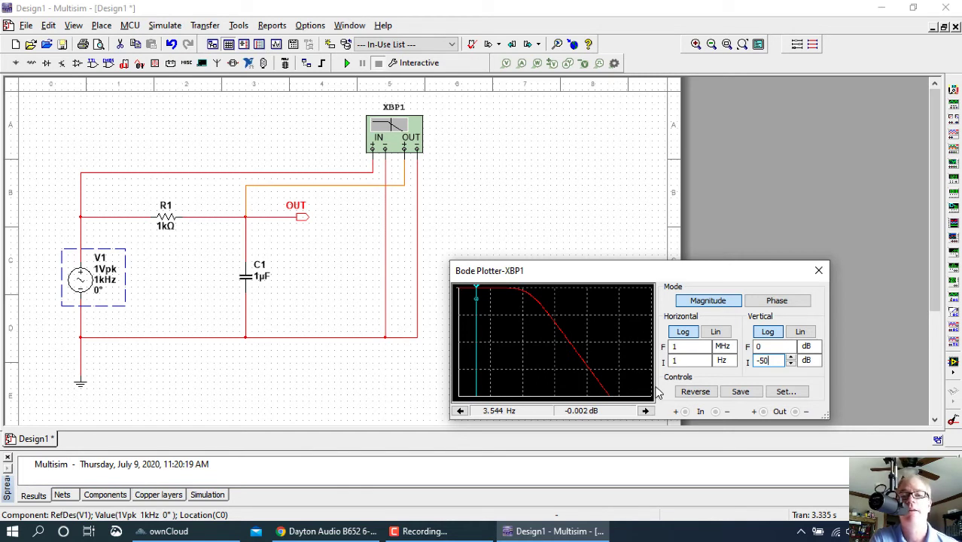
left_click(762, 348)
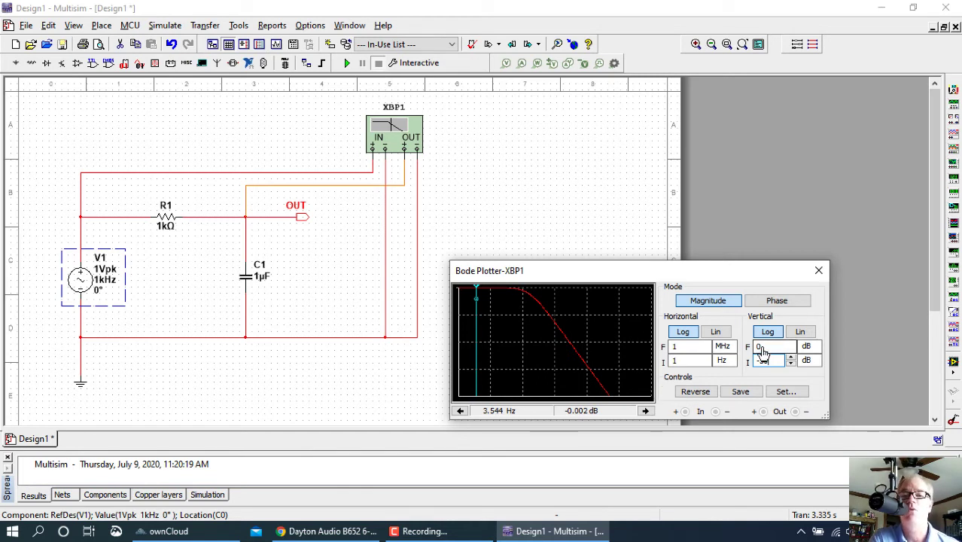
left_click(758, 345)
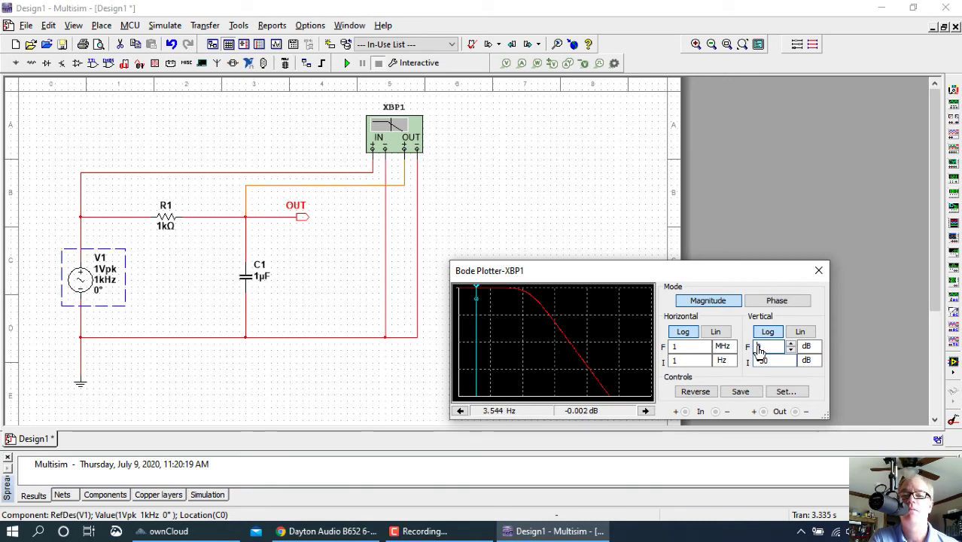
type("10")
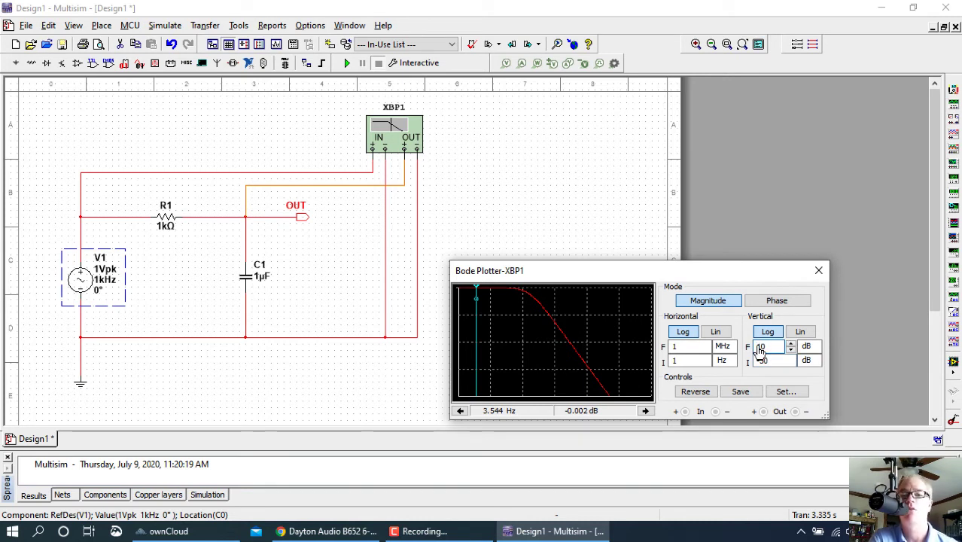
key("Return")
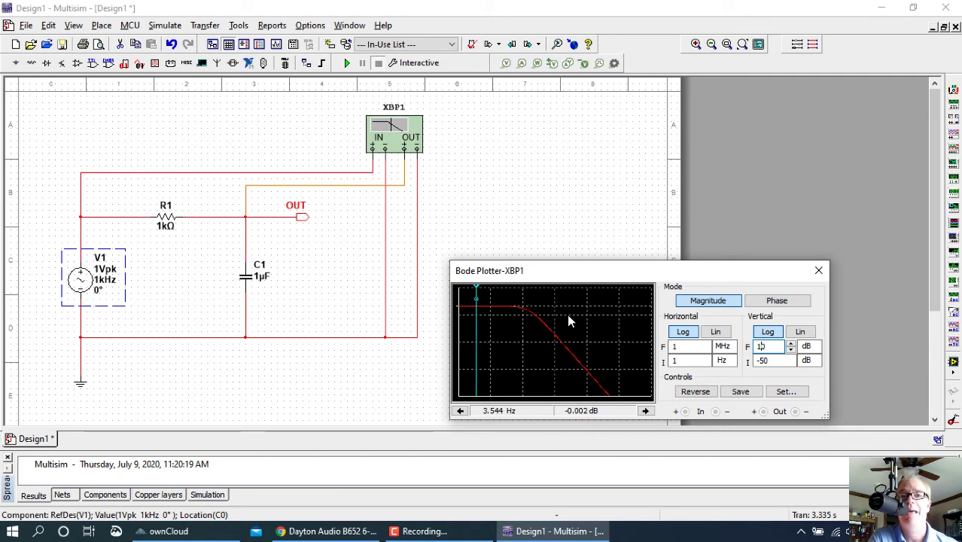
Close the Bode plotter's window and delete the instrument together with the leftover ground wire beyond C1
left_click(820, 274)
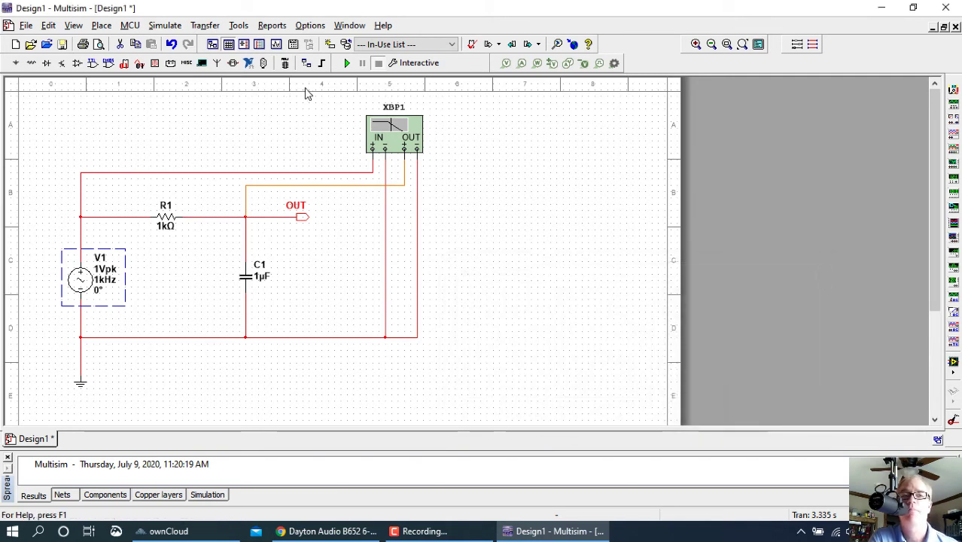
left_click(390, 128)
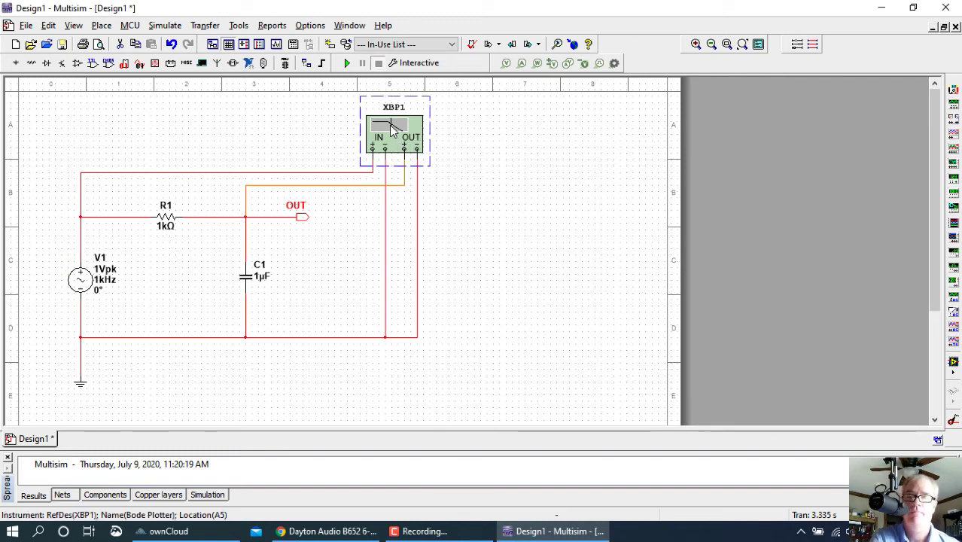
key("Delete")
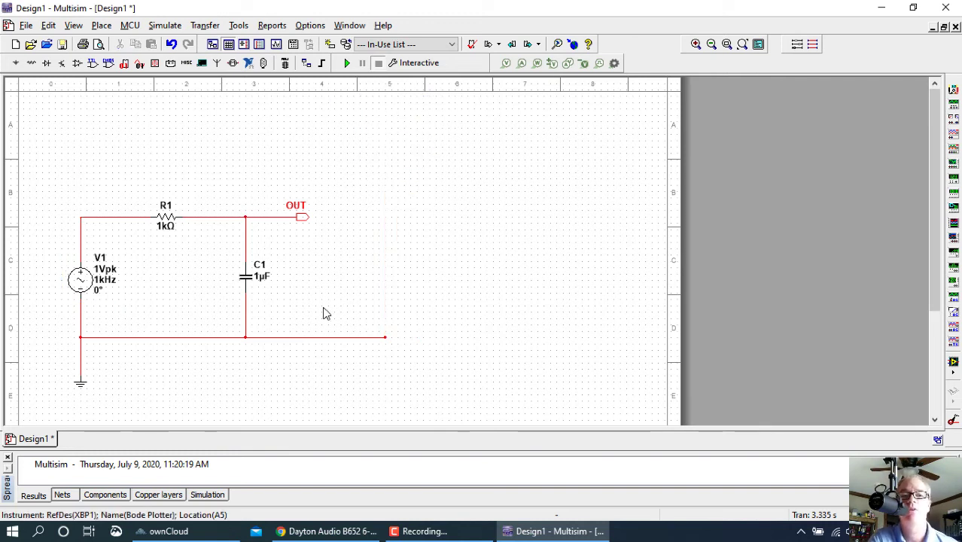
left_click(331, 338)
key("Delete")
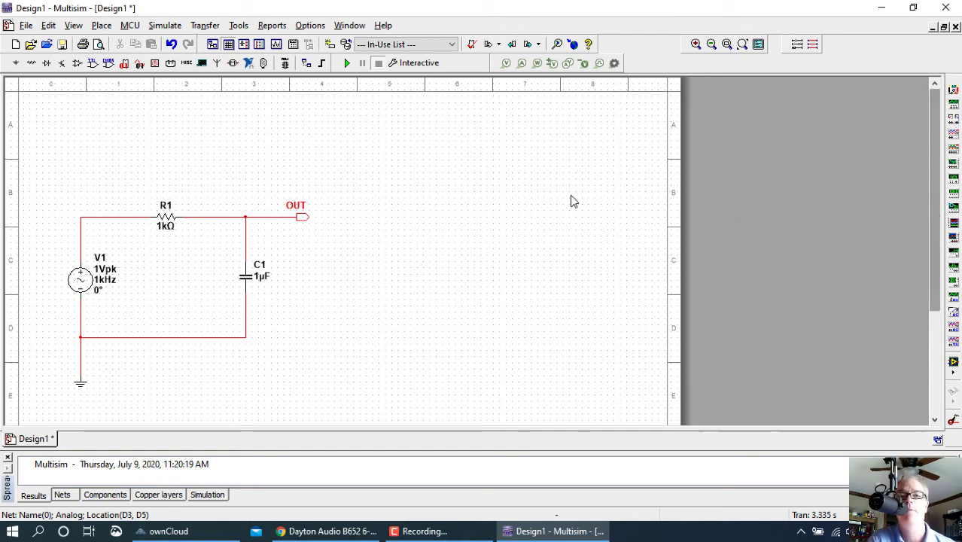
Choose the AC Sweep analysis and set its frequency range from 1 Hz to 1 MHz
left_click(441, 68)
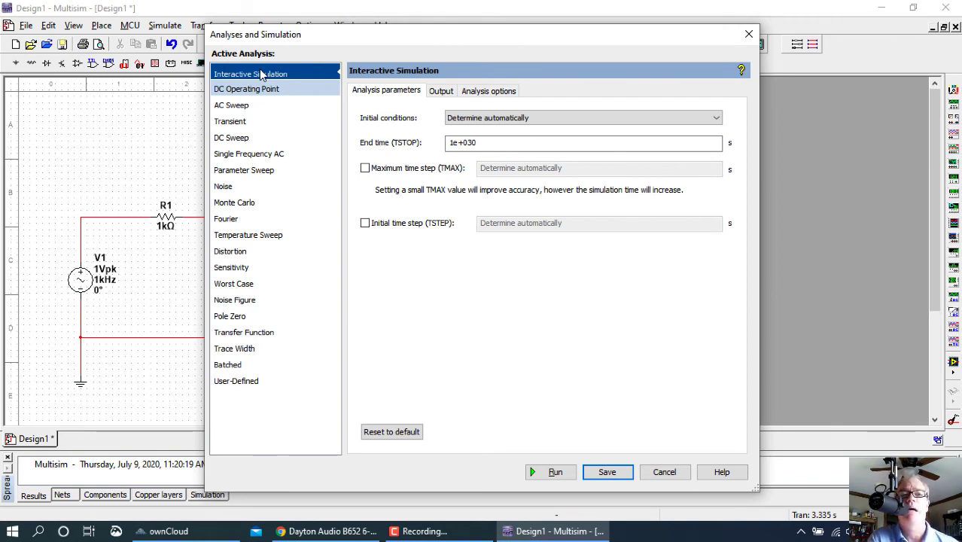
left_click(240, 111)
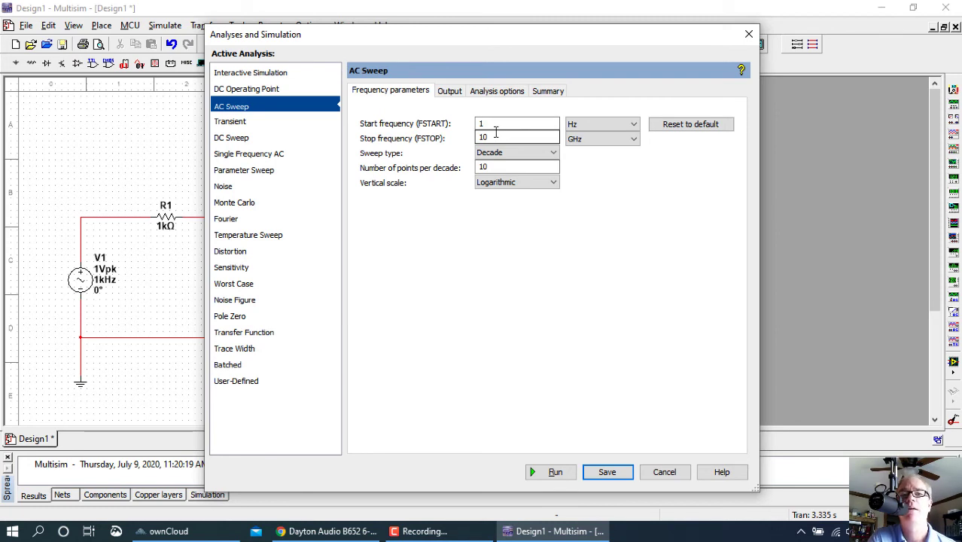
left_click(488, 125)
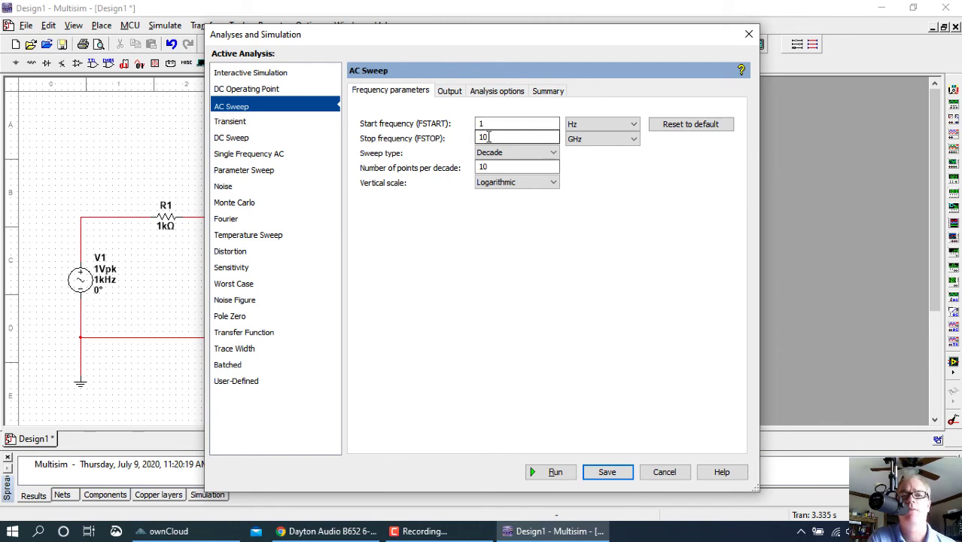
left_click_drag(499, 138, 470, 134)
type("1")
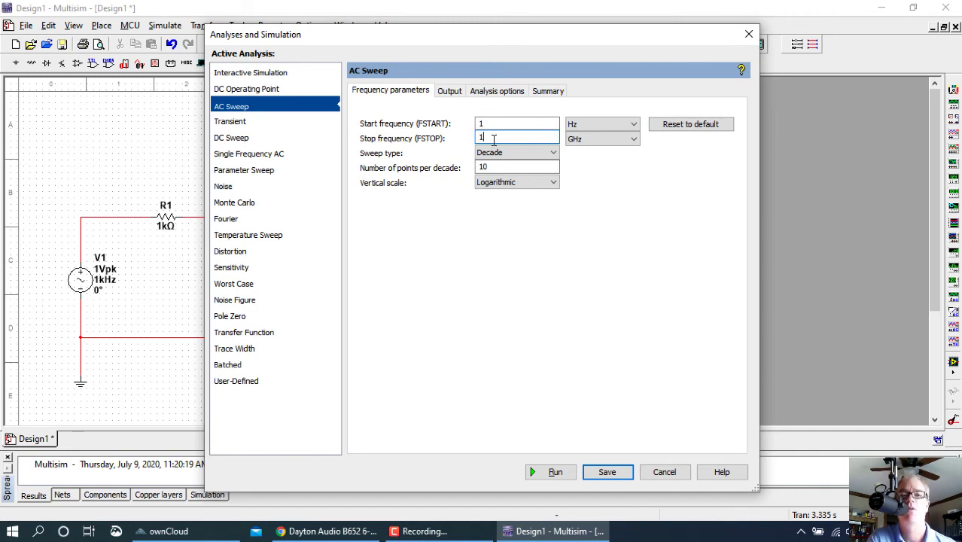
left_click(576, 140)
left_click(584, 161)
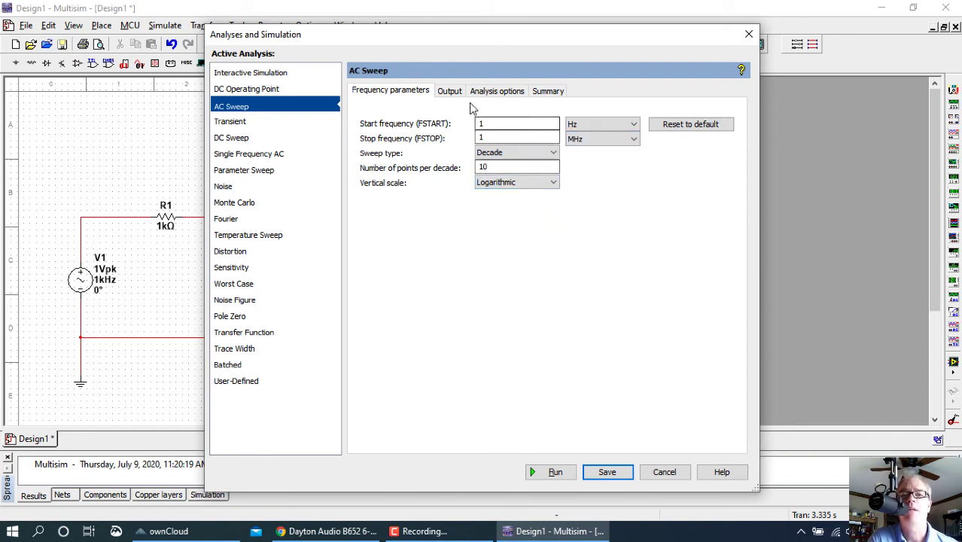
Move the analysis dialog clear of the circuit and add V(out) to the AC Sweep's selected output variables
left_click(449, 91)
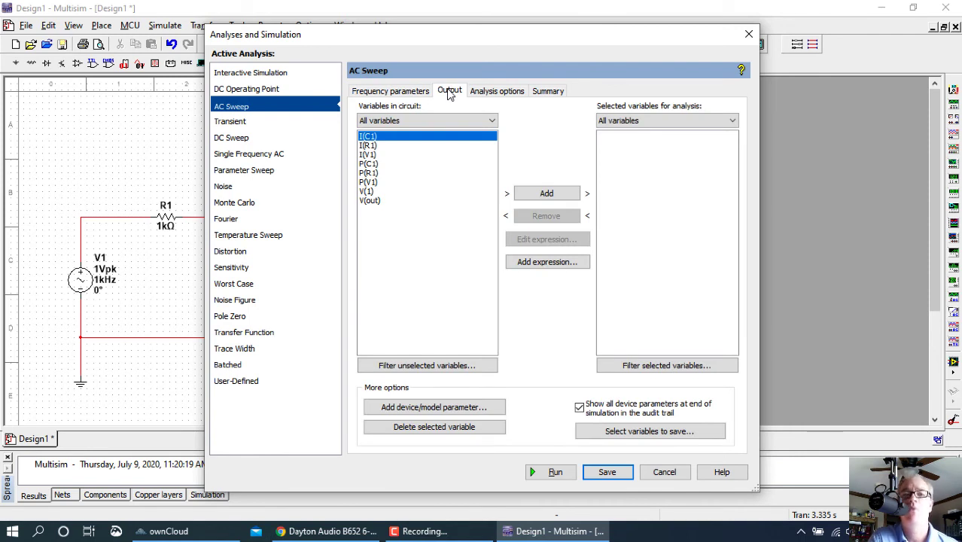
left_click_drag(370, 36, 526, 31)
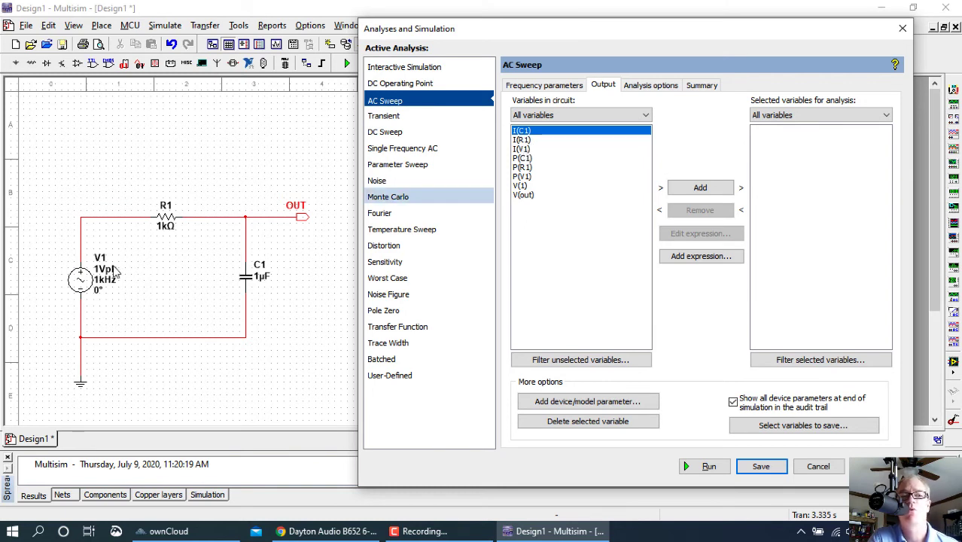
left_click(527, 196)
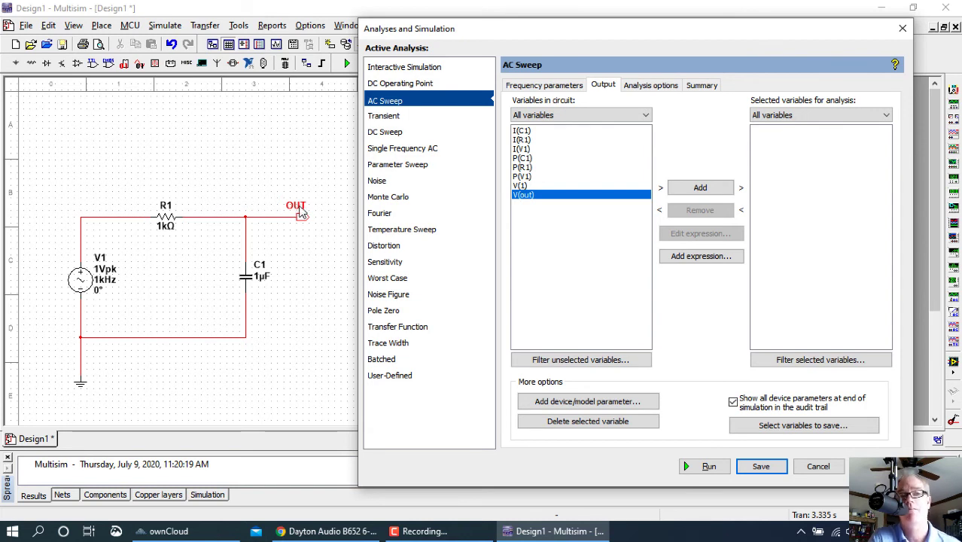
left_click(700, 188)
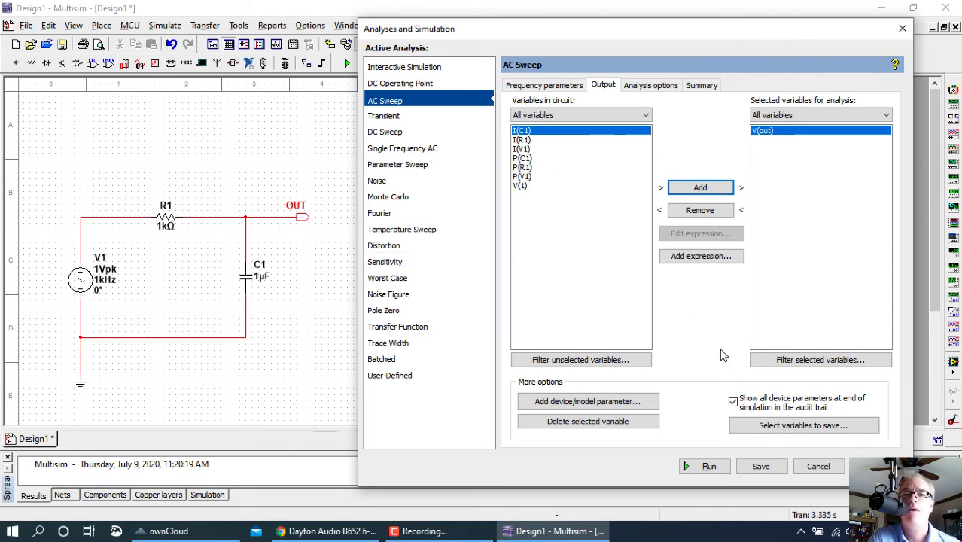
Review the AC Sweep's analysis options, summary, output variables and frequency parameters
left_click(652, 87)
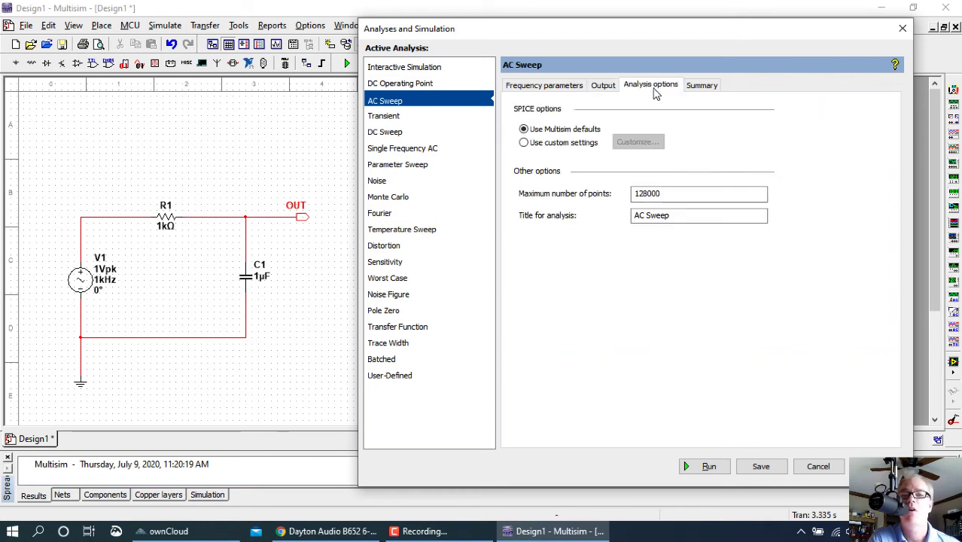
left_click(703, 86)
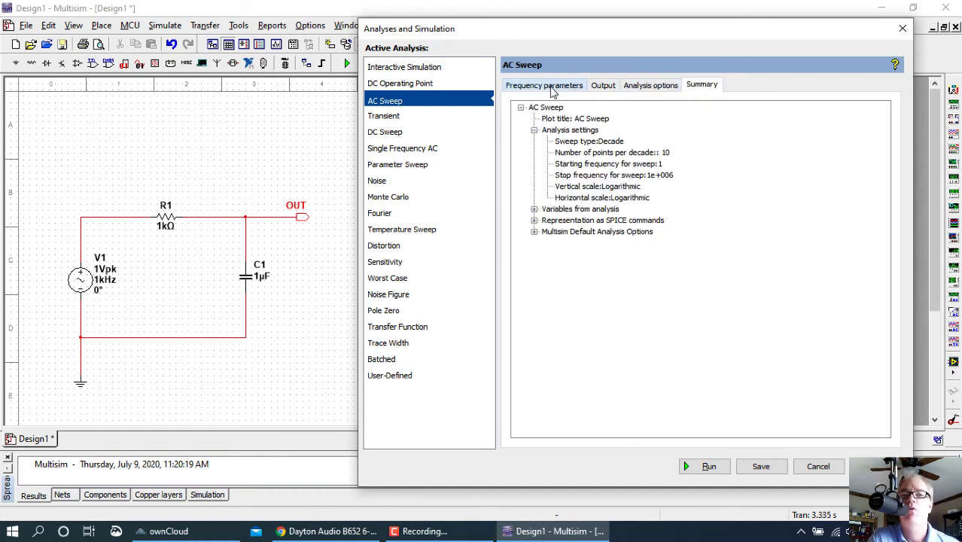
left_click(602, 86)
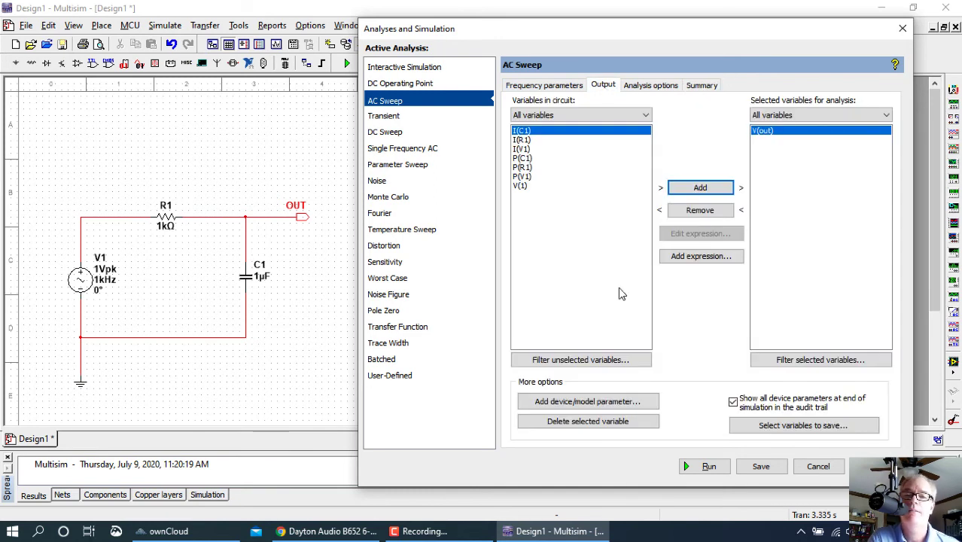
left_click(539, 88)
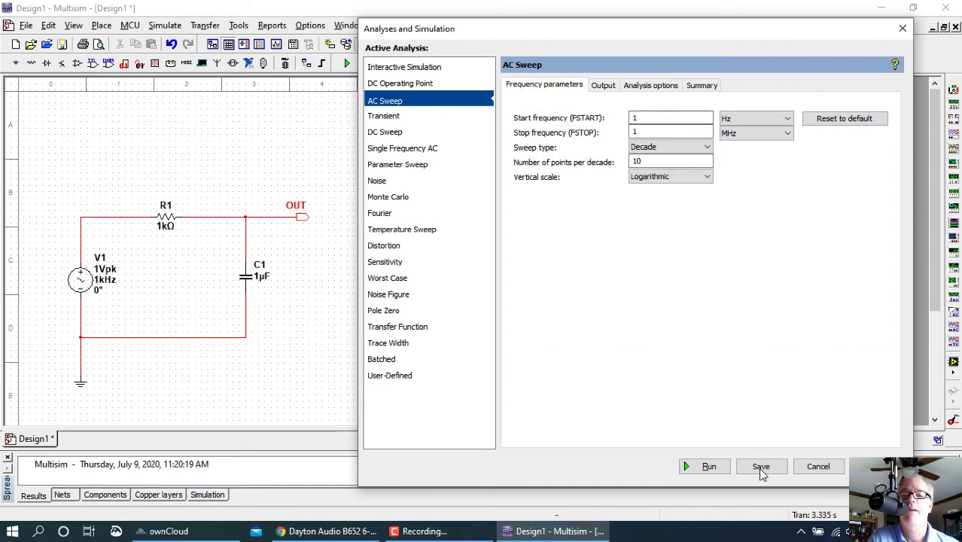
Run the AC Sweep and enlarge the Grapher View window with the magnitude and phase plots
left_click(705, 467)
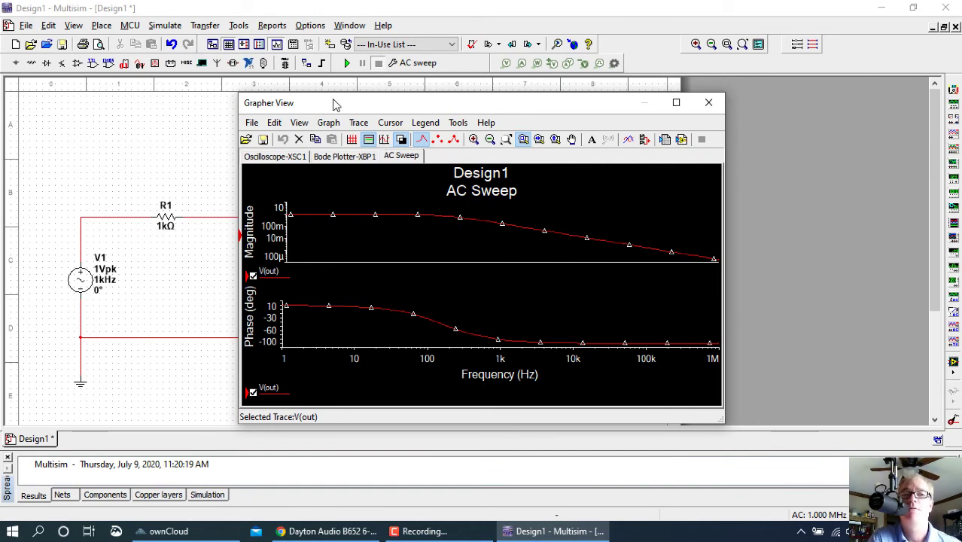
left_click_drag(332, 102, 213, 27)
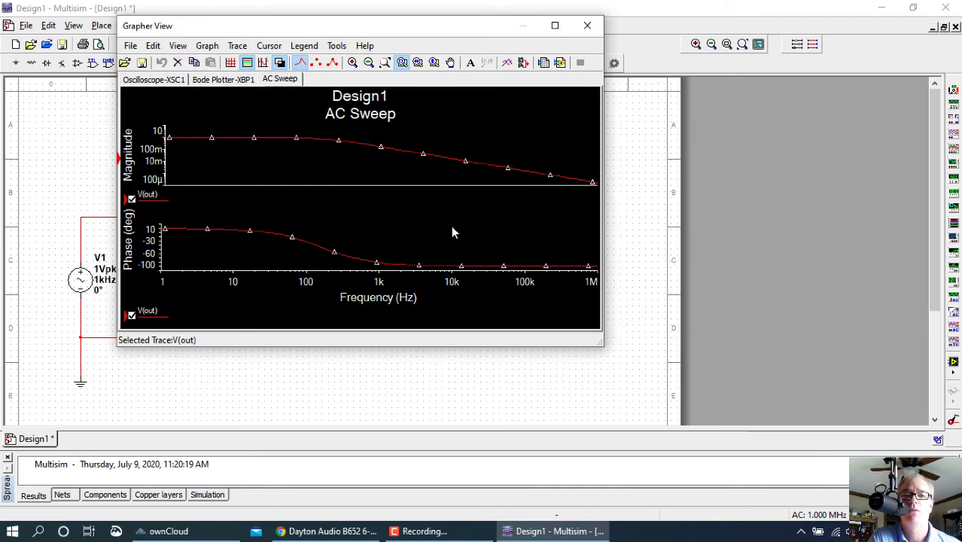
left_click_drag(600, 346, 672, 509)
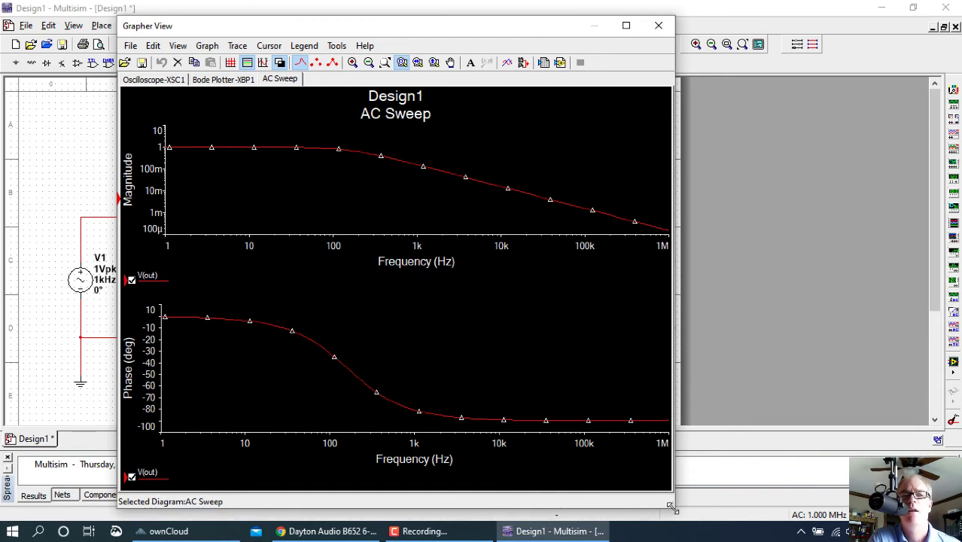
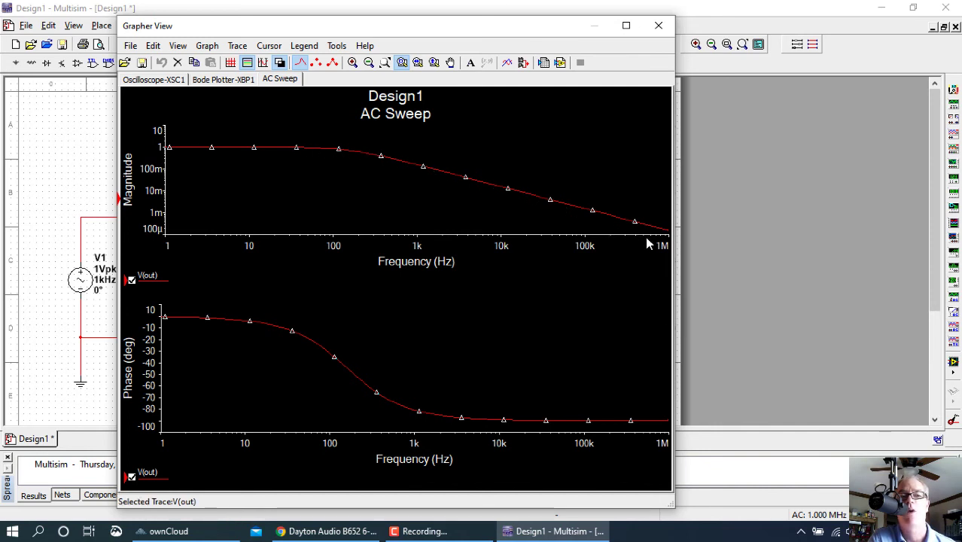
left_click(264, 151)
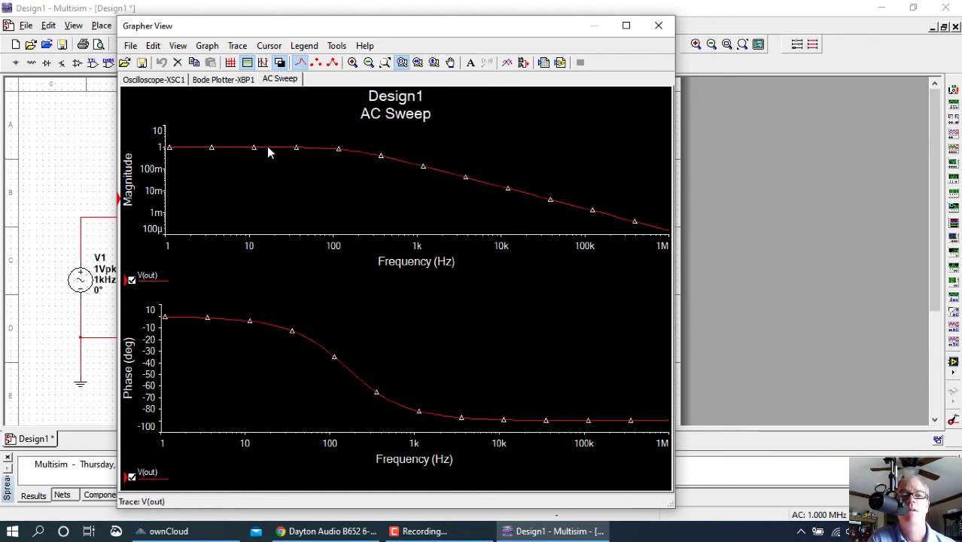
right_click(268, 149)
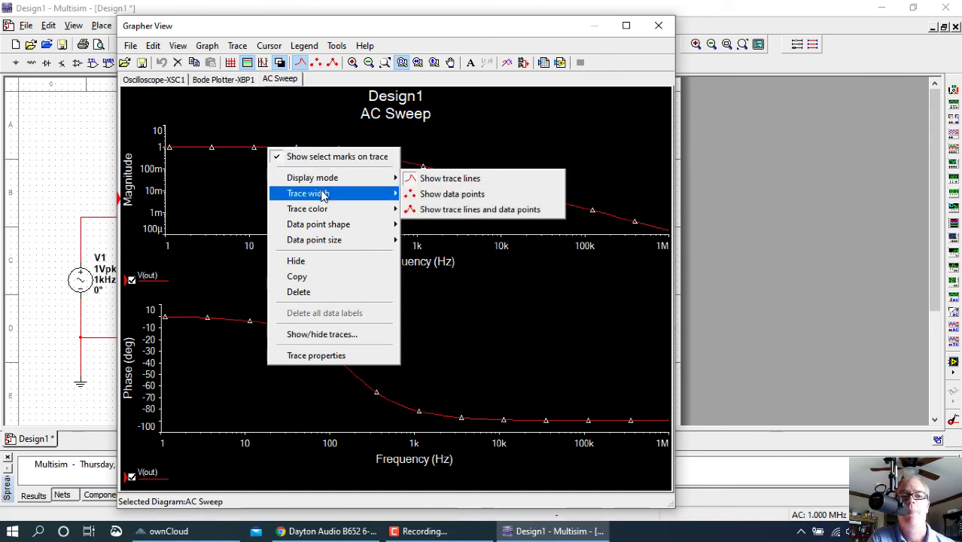
mouse_move(323, 195)
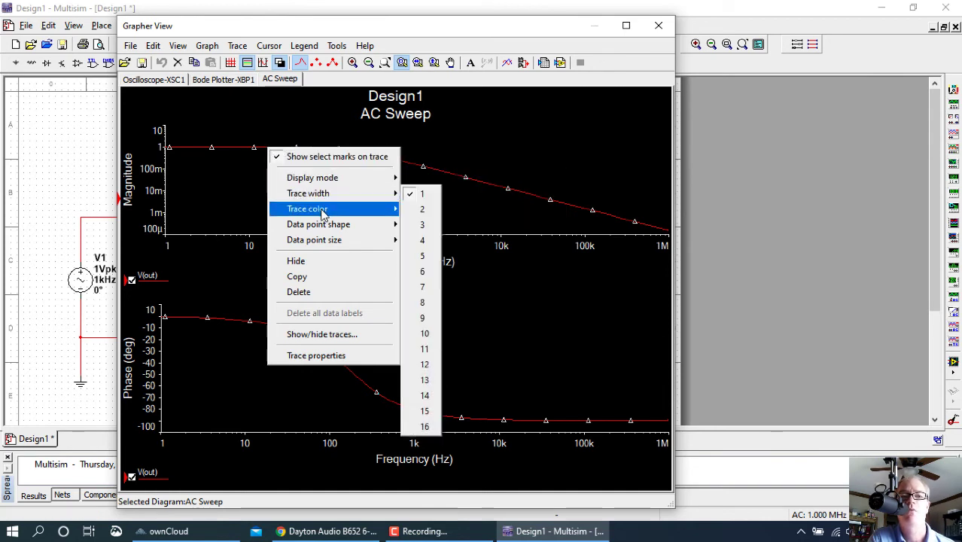
mouse_move(323, 211)
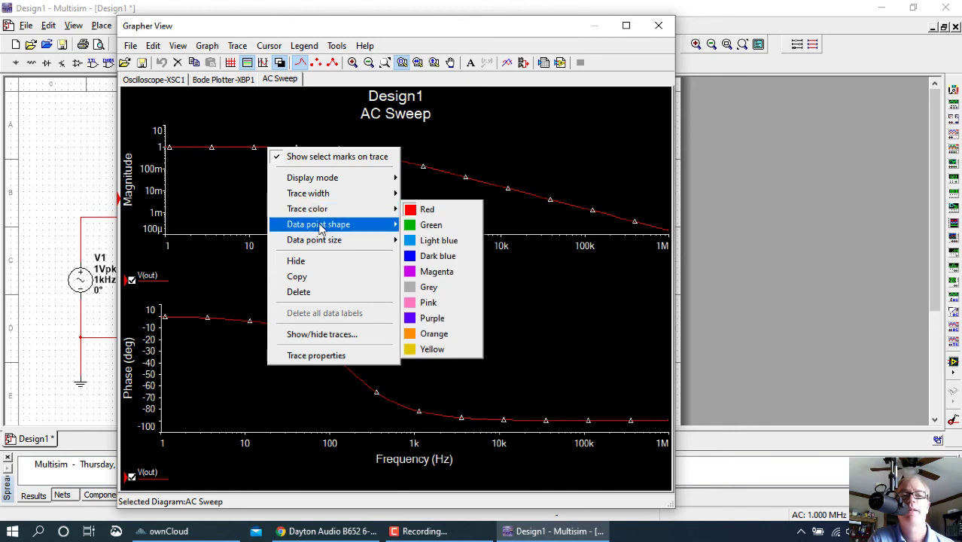
mouse_move(320, 228)
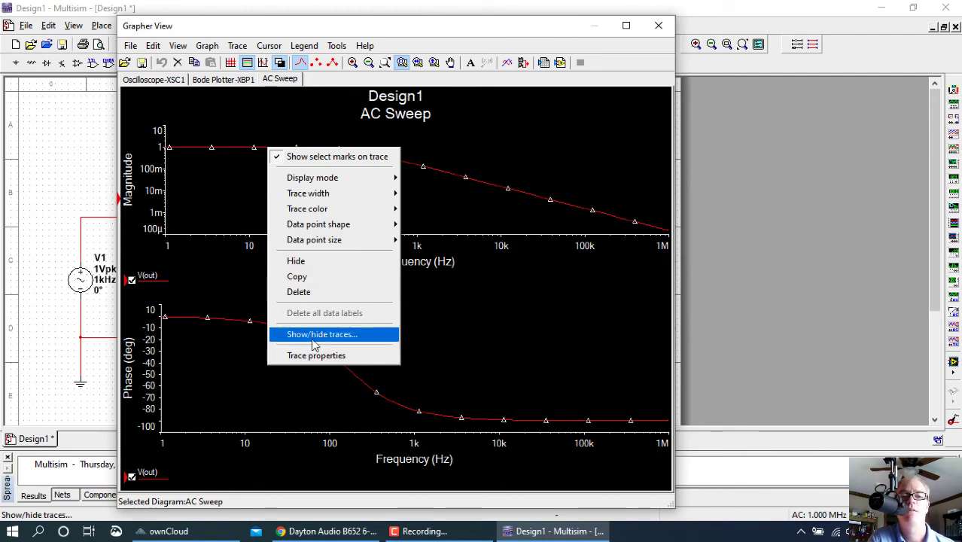
left_click(243, 184)
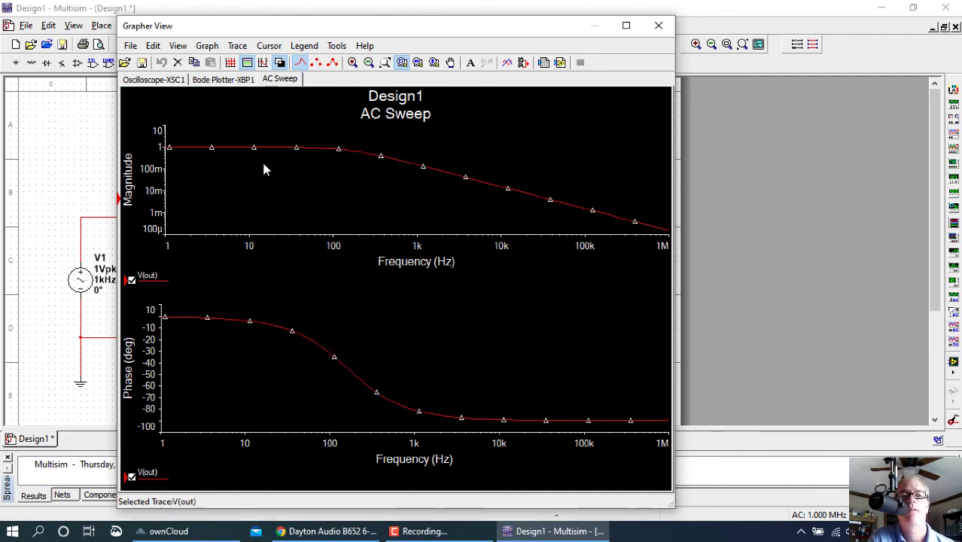
left_click(338, 149)
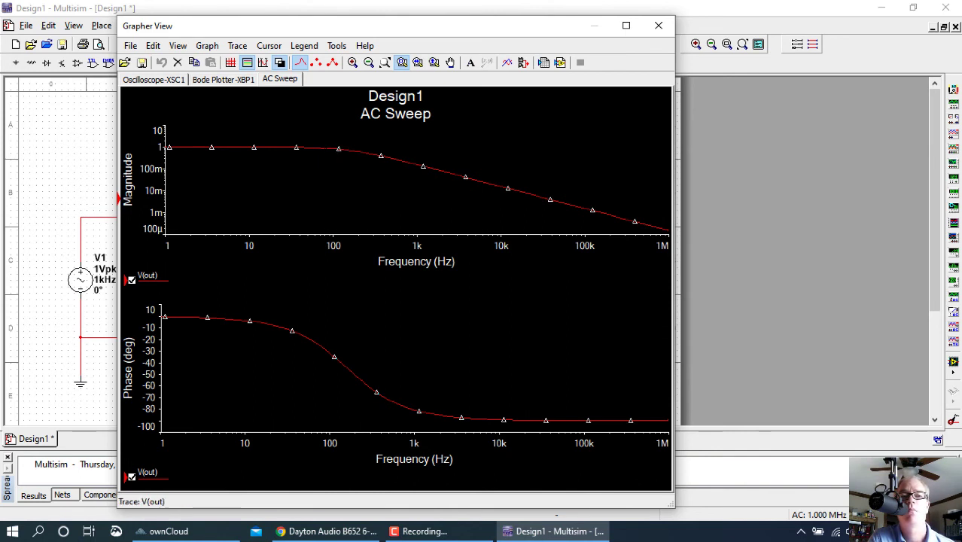
left_click(331, 152)
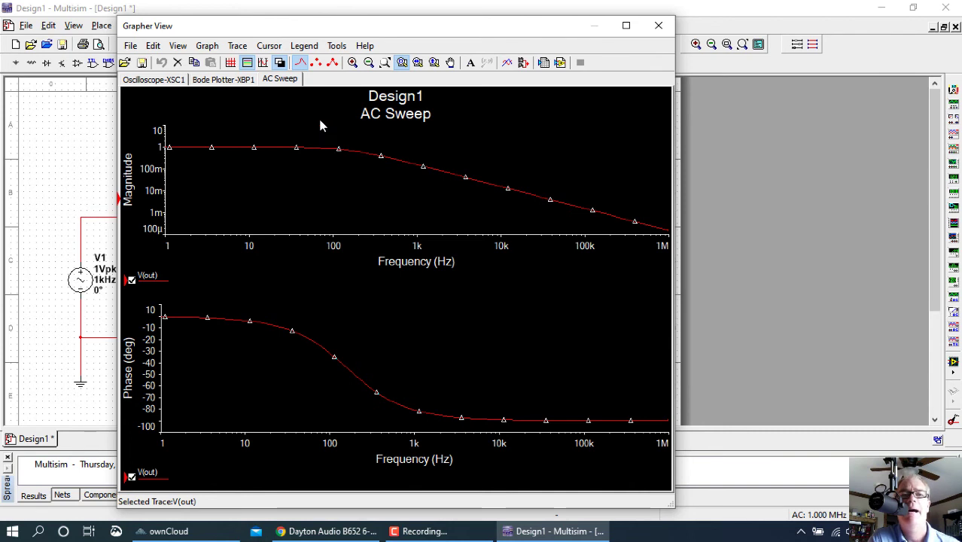
left_click(238, 75)
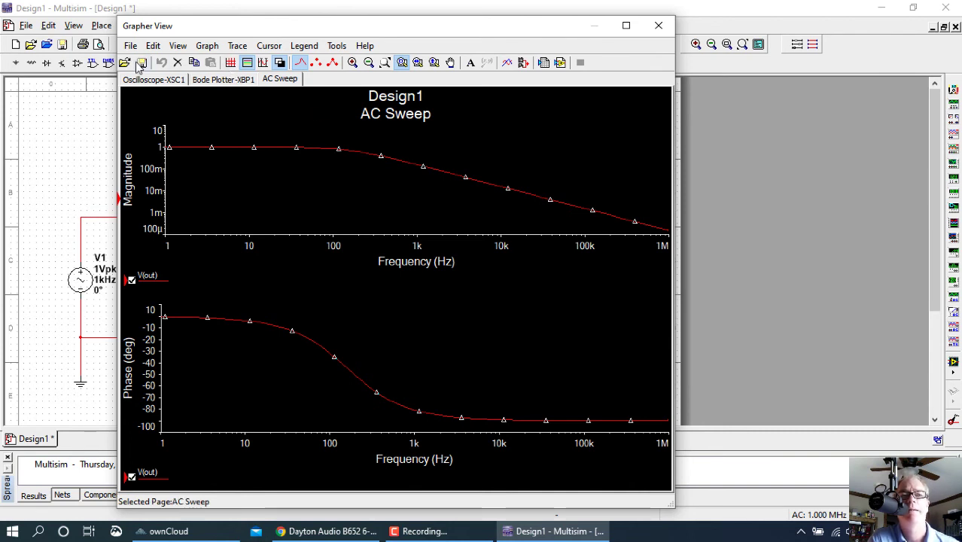
Show the cursors on the magnitude plot with their readout clear of the curve, and place cursor 2 at about 25 Hz
left_click(264, 66)
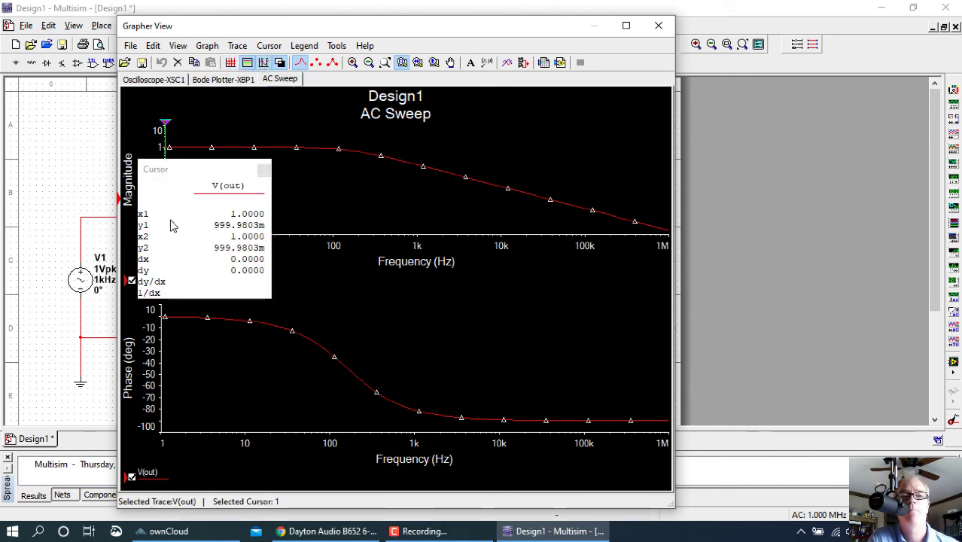
mouse_move(188, 169)
left_mouse_down()
mouse_move(341, 229)
mouse_move(503, 273)
mouse_move(550, 275)
left_mouse_up()
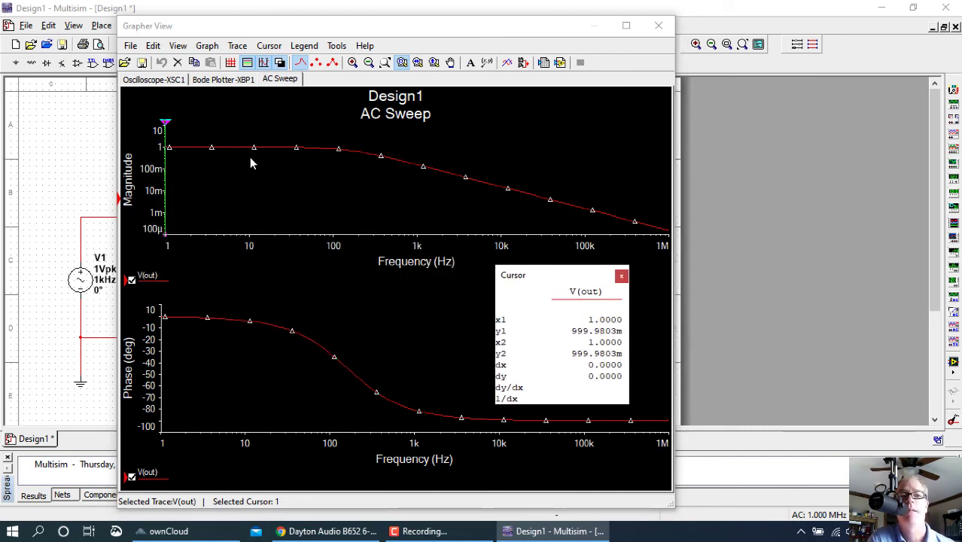
left_click_drag(166, 130, 273, 129)
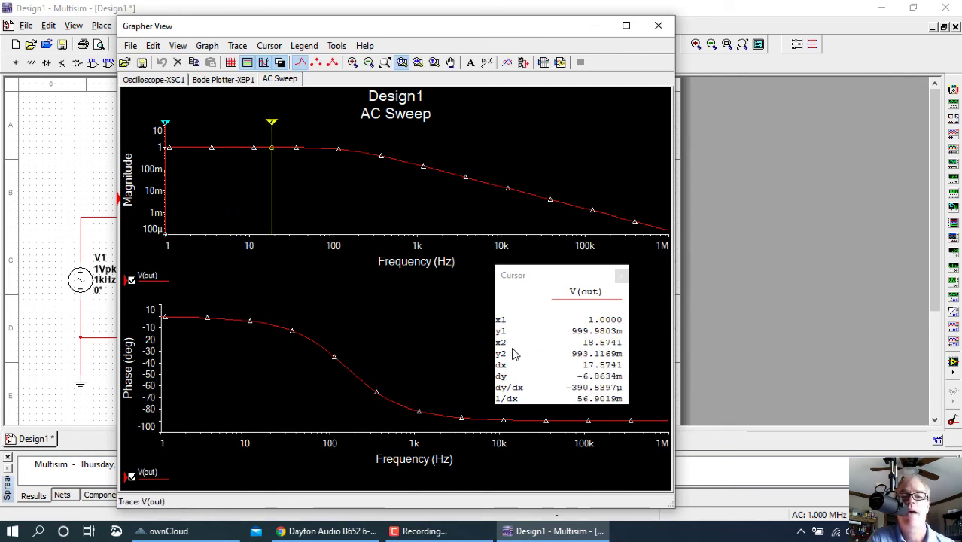
left_click_drag(273, 124, 282, 129)
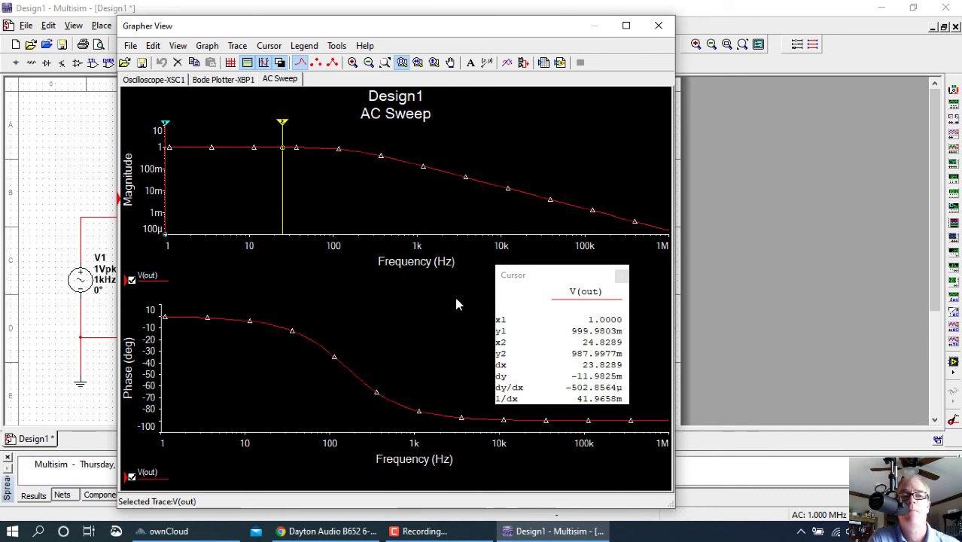
Read V(out) on the magnitude curve with cursor 1 at about 2 Hz and cursor 2 at about 24 Hz
left_click_drag(165, 124, 198, 126)
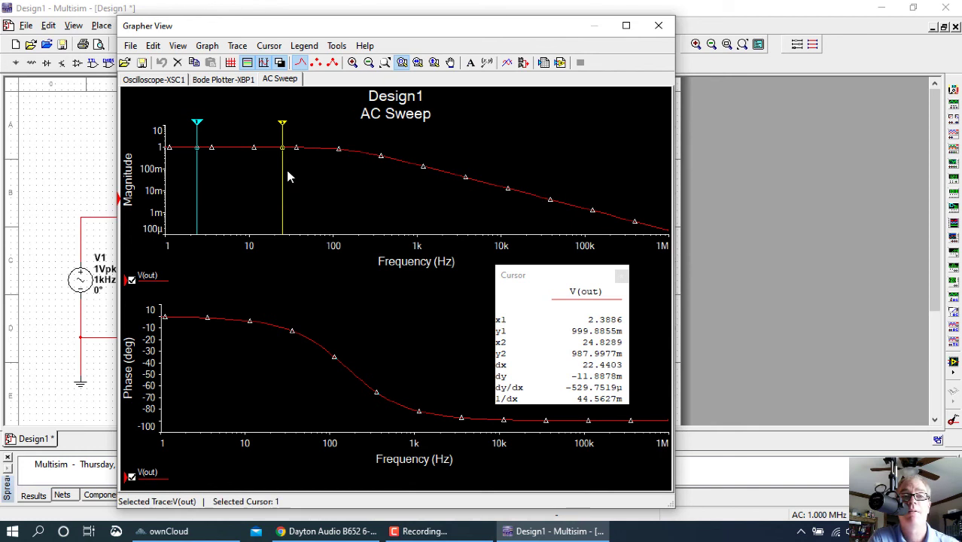
mouse_move(198, 128)
left_mouse_down()
mouse_move(188, 128)
mouse_move(195, 132)
left_mouse_up()
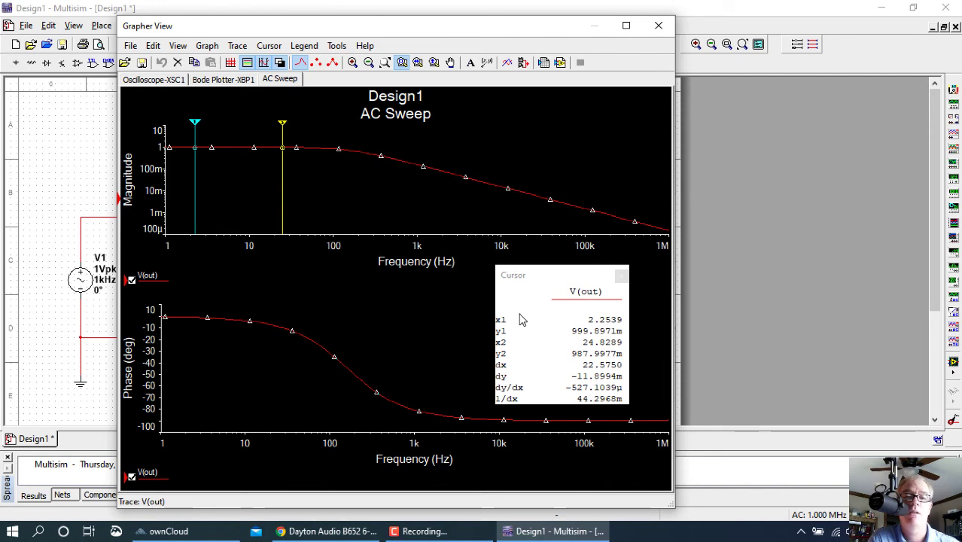
left_click_drag(195, 130, 192, 129)
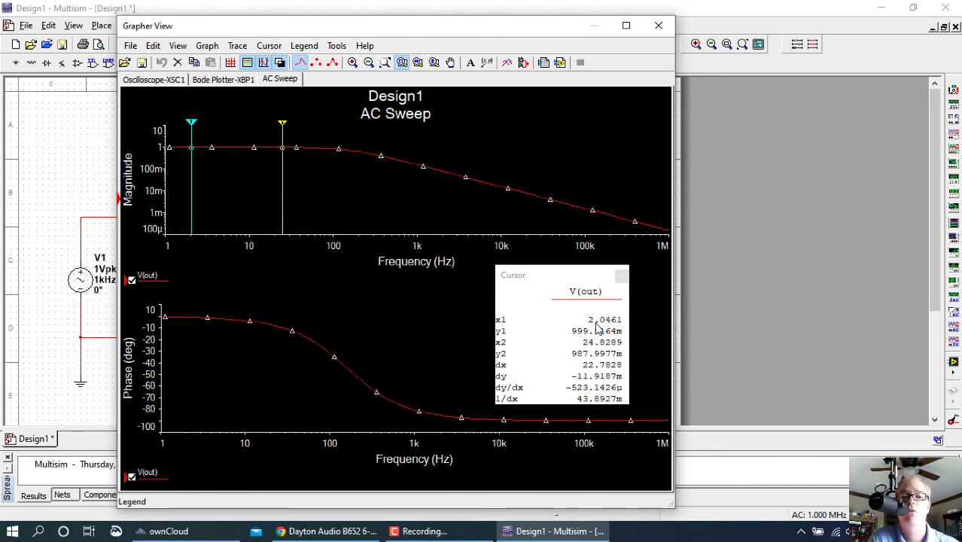
left_click_drag(284, 128, 283, 131)
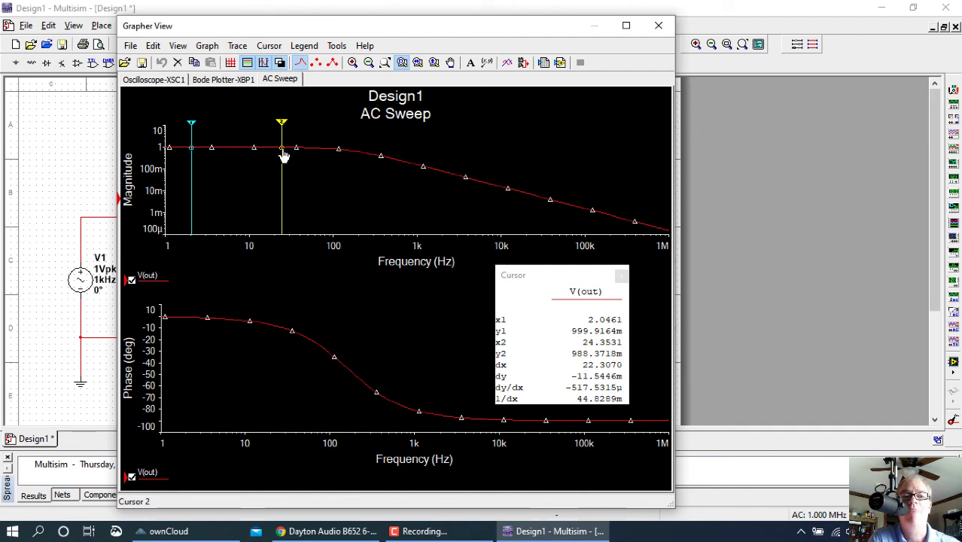
left_click(281, 124)
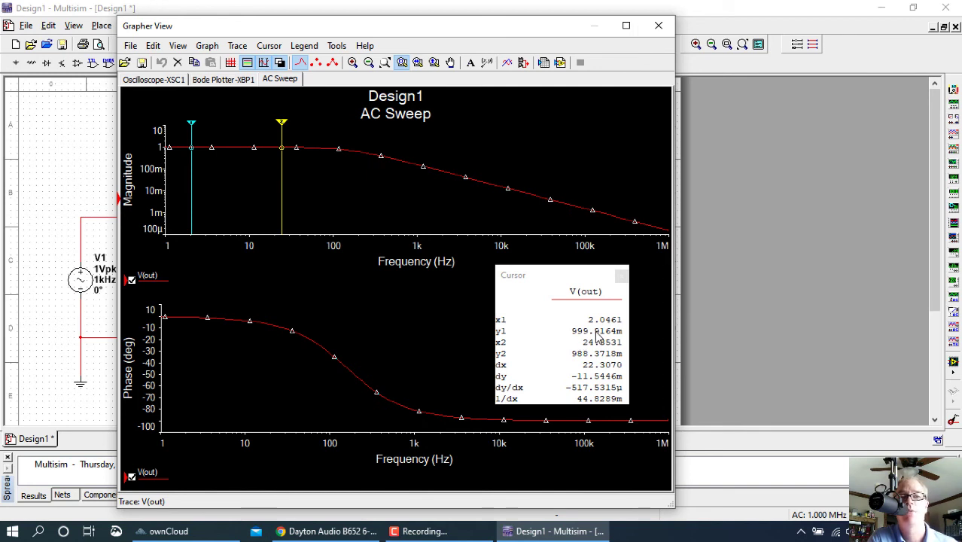
Read V(out) on the AC Sweep magnitude curve with cursor 2 at 1 kHz and at about 112 Hz
left_click(329, 163)
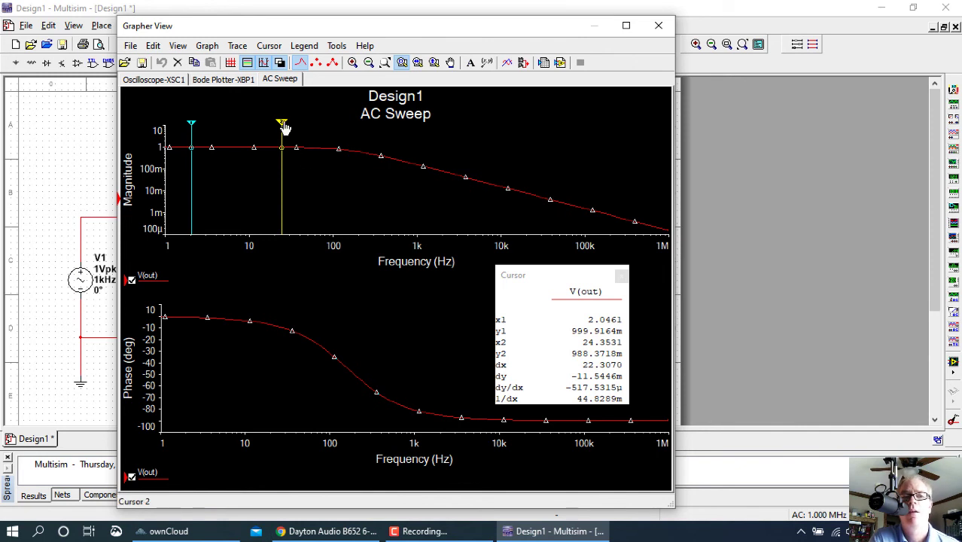
left_click_drag(281, 124, 418, 125)
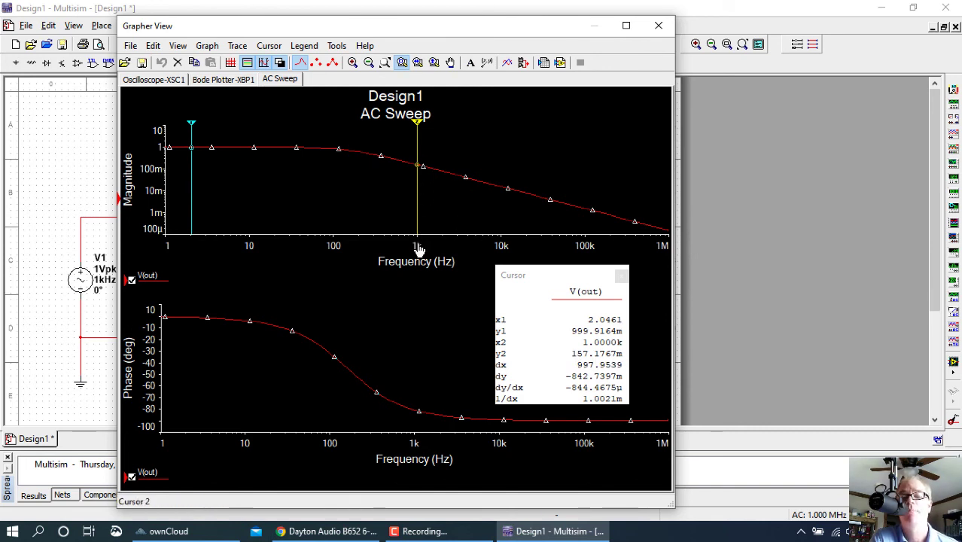
left_click_drag(418, 124, 338, 118)
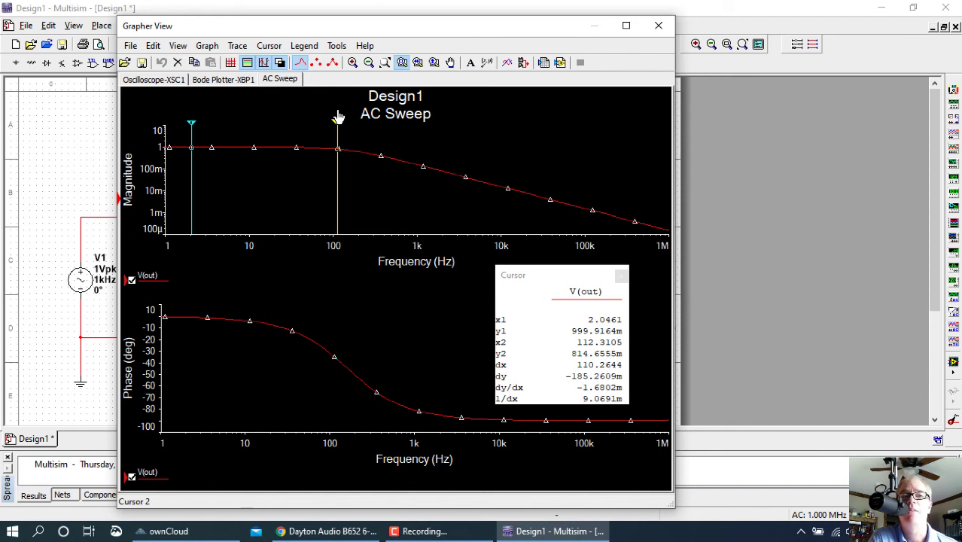
left_click(338, 117)
left_click(280, 81)
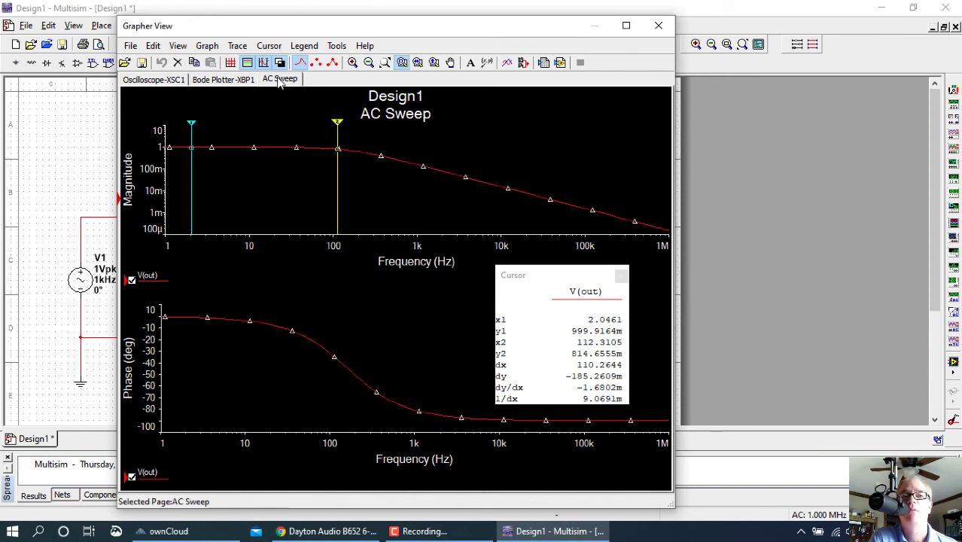
Close the Grapher View, rerun the AC Sweep and move the new page's cursor readout clear of the magnitude curve
left_click(656, 28)
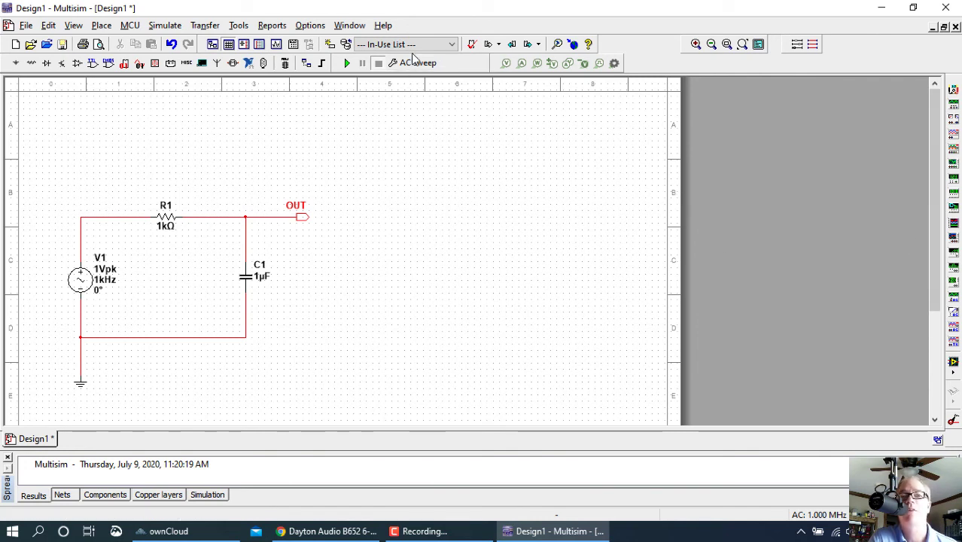
left_click(348, 64)
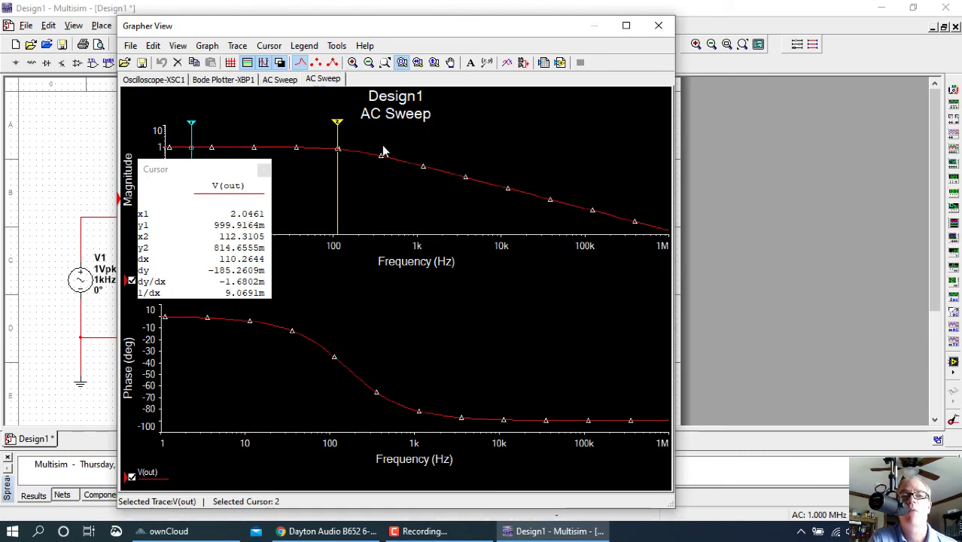
left_click_drag(216, 179, 561, 276)
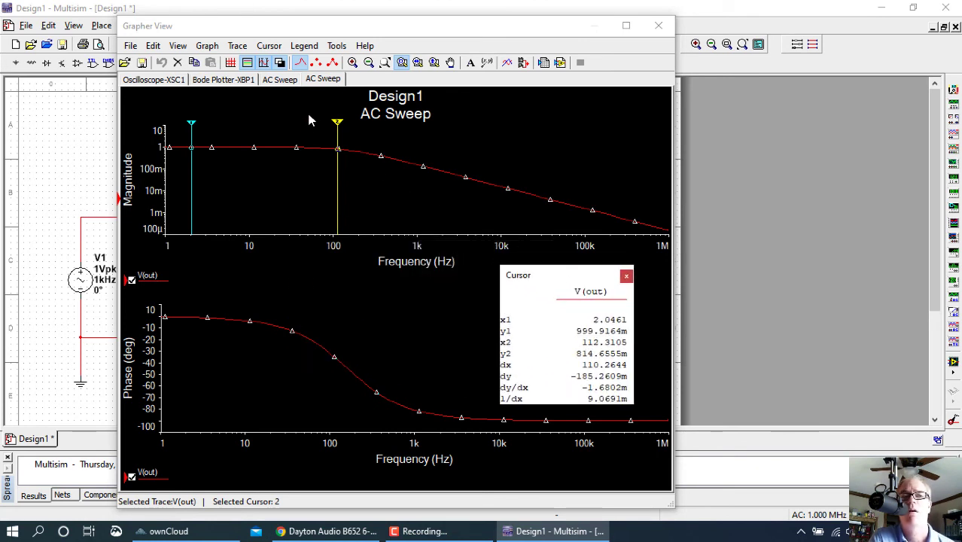
left_click(335, 30)
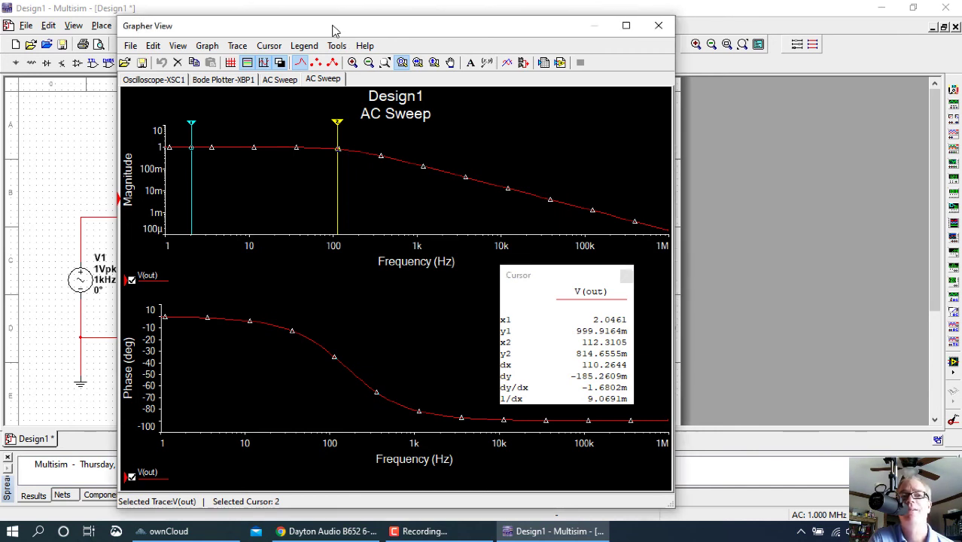
Review the earlier AC Sweep, Bode Plotter-XBP1 and Oscilloscope-XSC1 result pages in the Grapher View
left_click(279, 80)
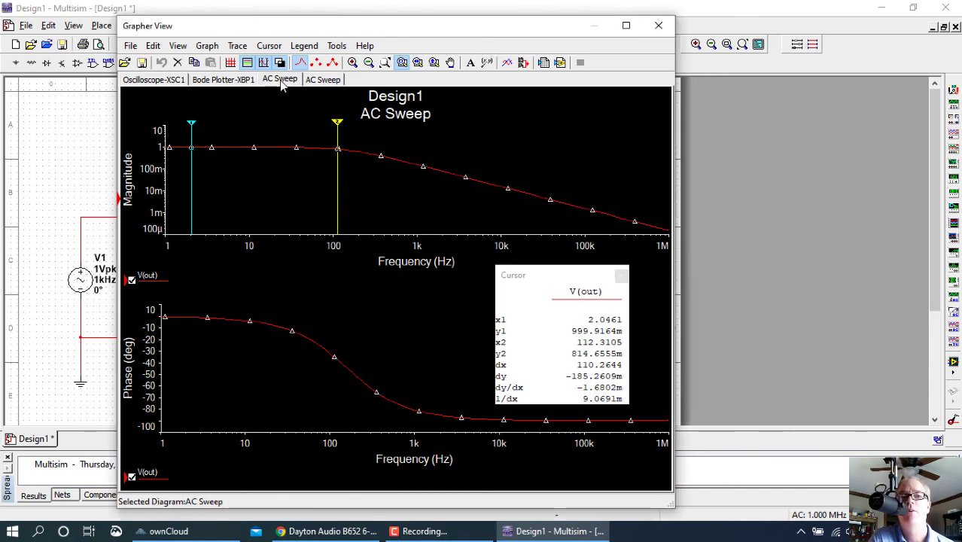
left_click(284, 82)
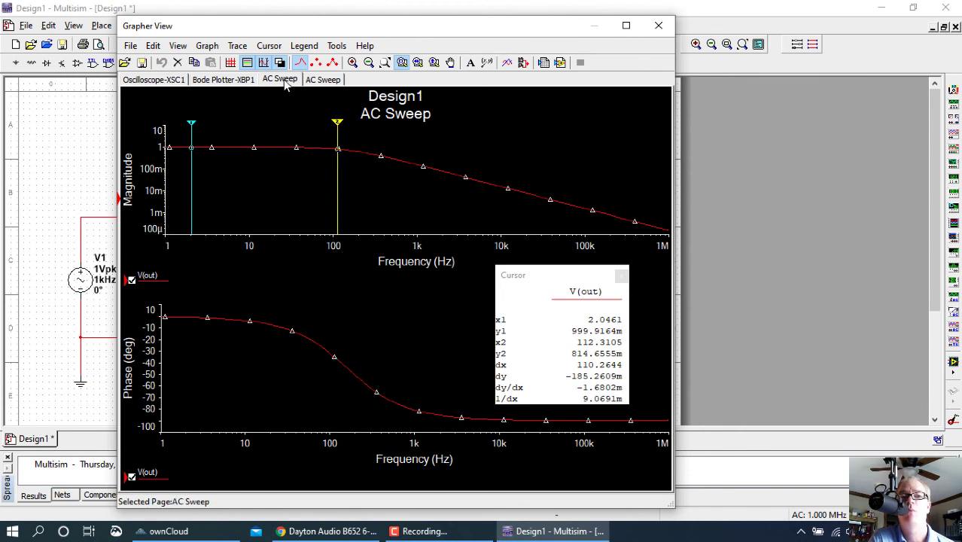
left_click(216, 80)
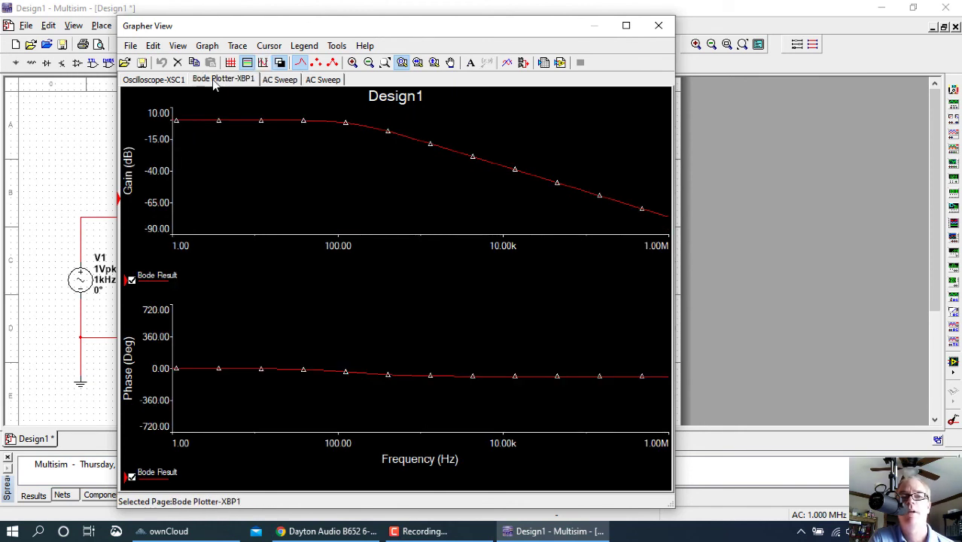
left_click(155, 80)
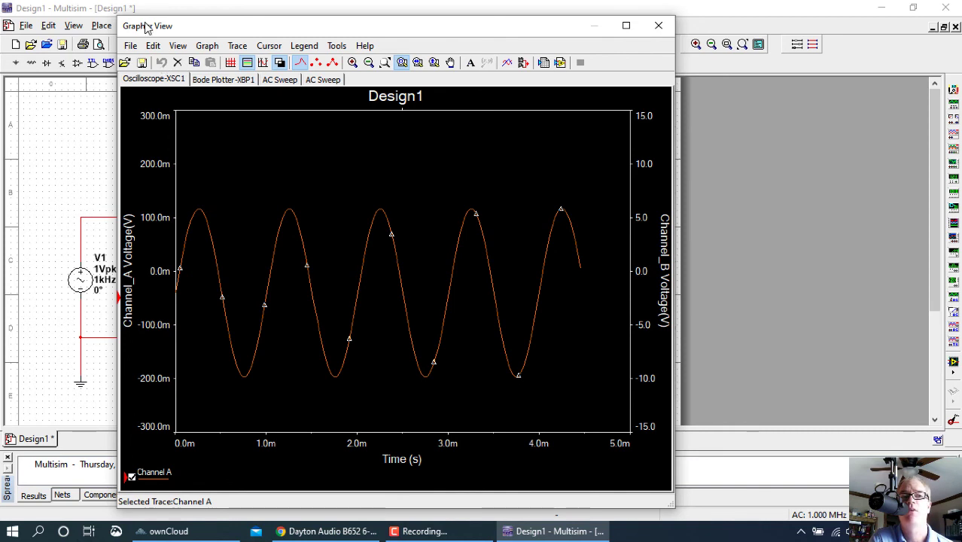
left_click(226, 81)
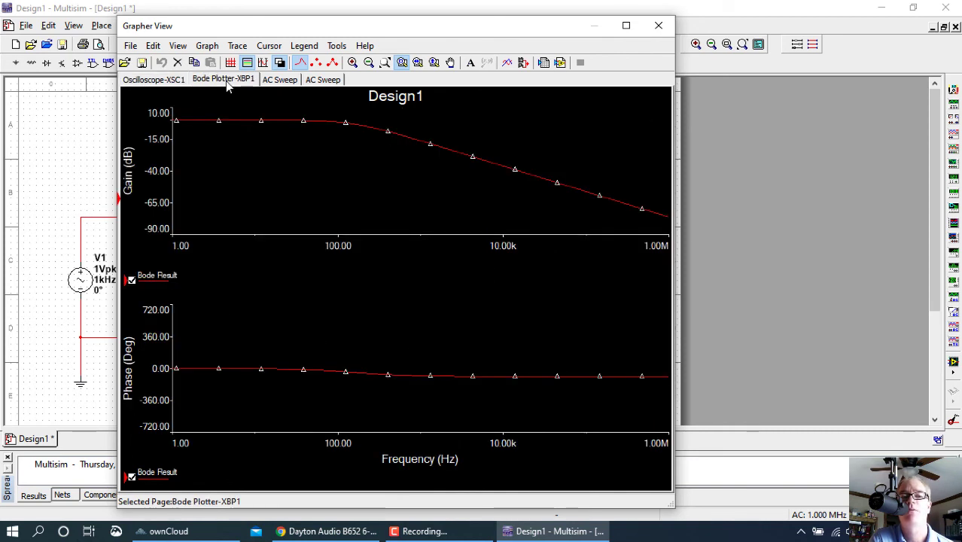
left_click(166, 79)
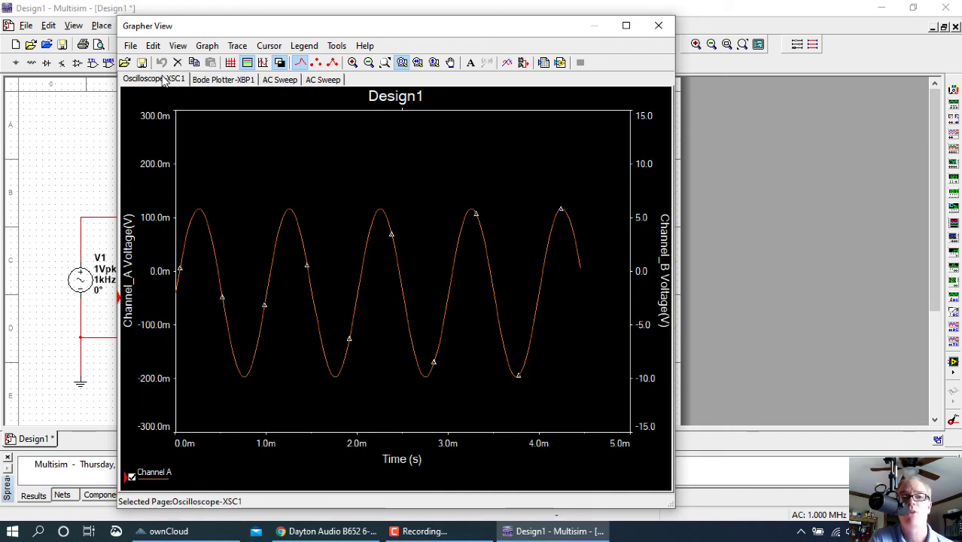
left_click(223, 80)
left_click(169, 81)
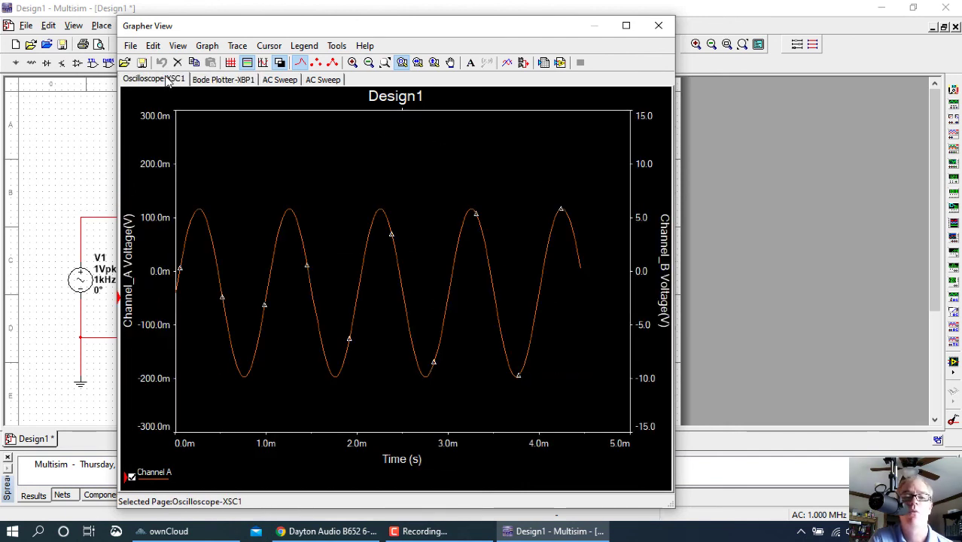
Delete the Oscilloscope-XSC1 graph and its page from the Grapher View
left_click(168, 80)
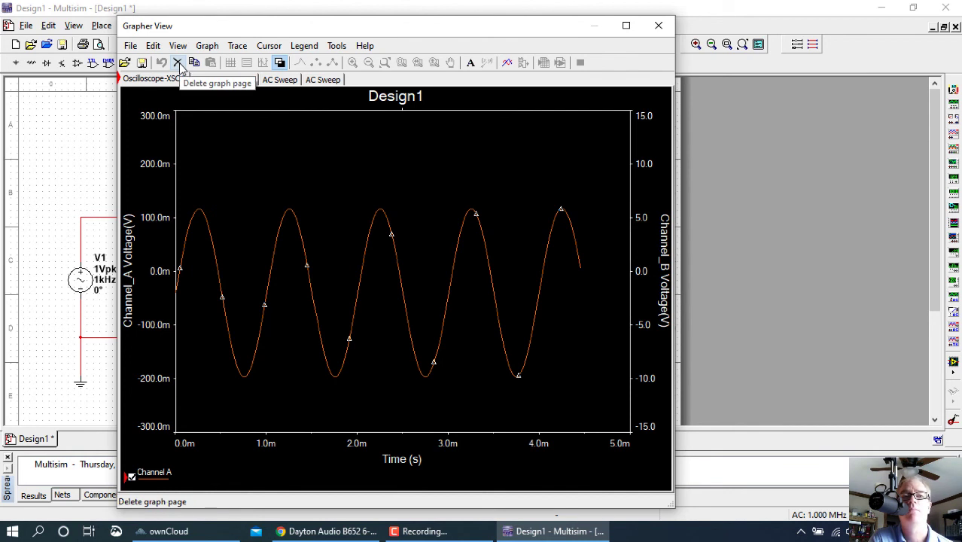
left_click(224, 80)
left_click(155, 79)
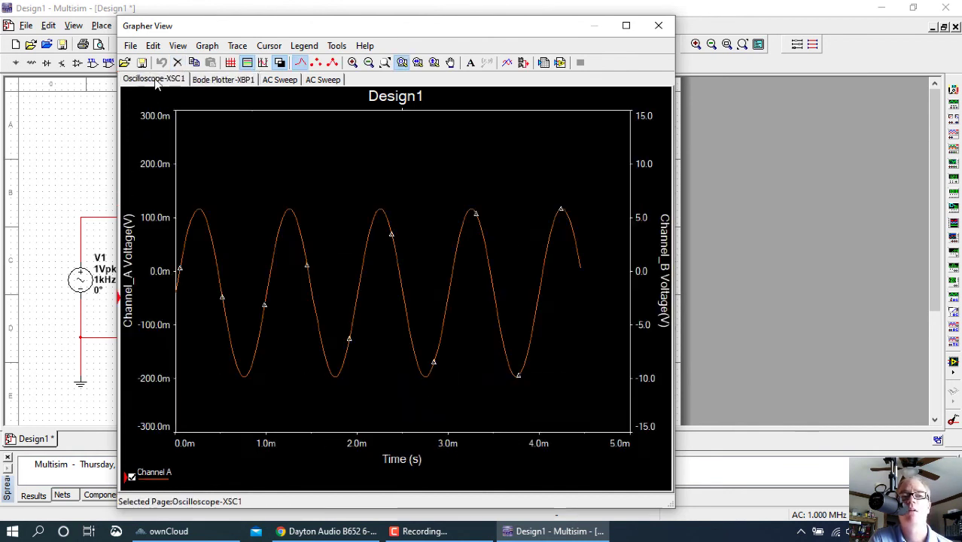
left_click(177, 63)
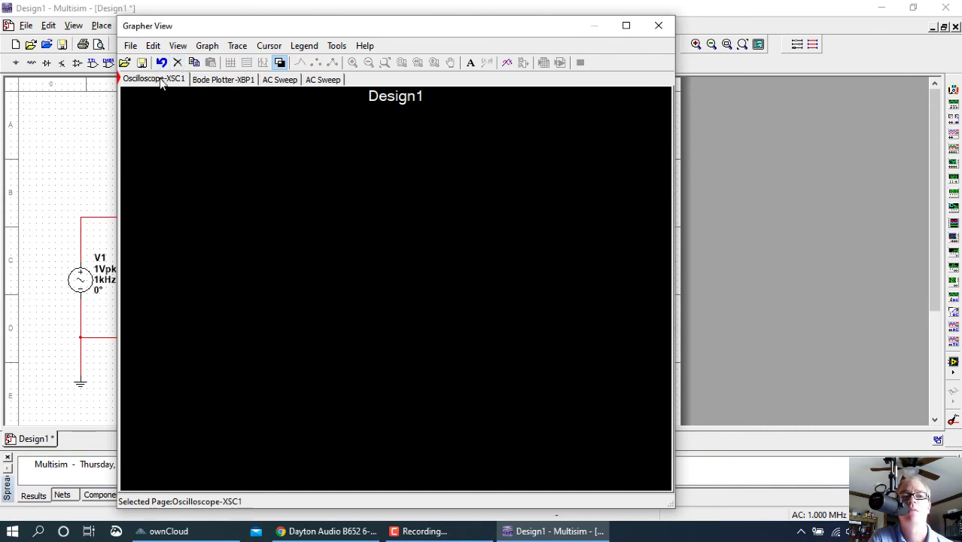
left_click(223, 80)
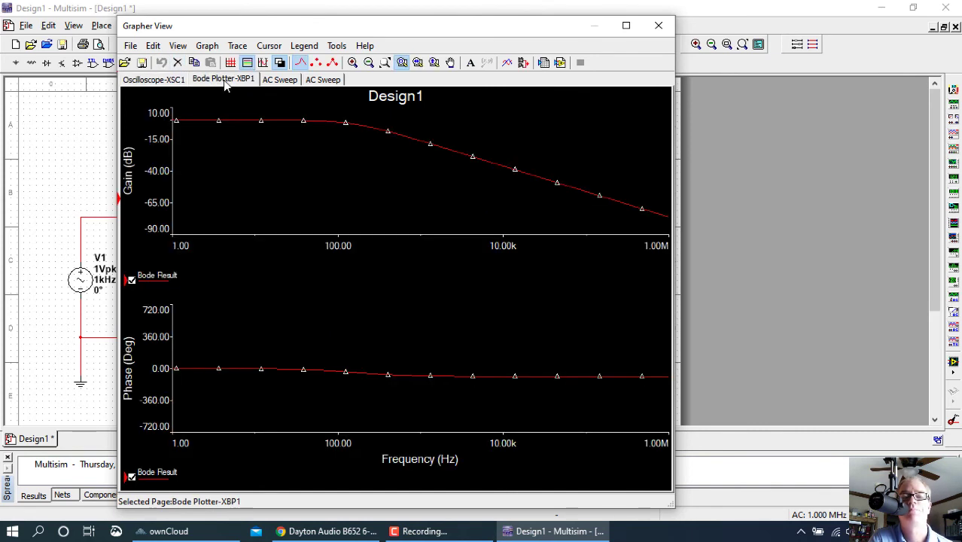
left_click(160, 80)
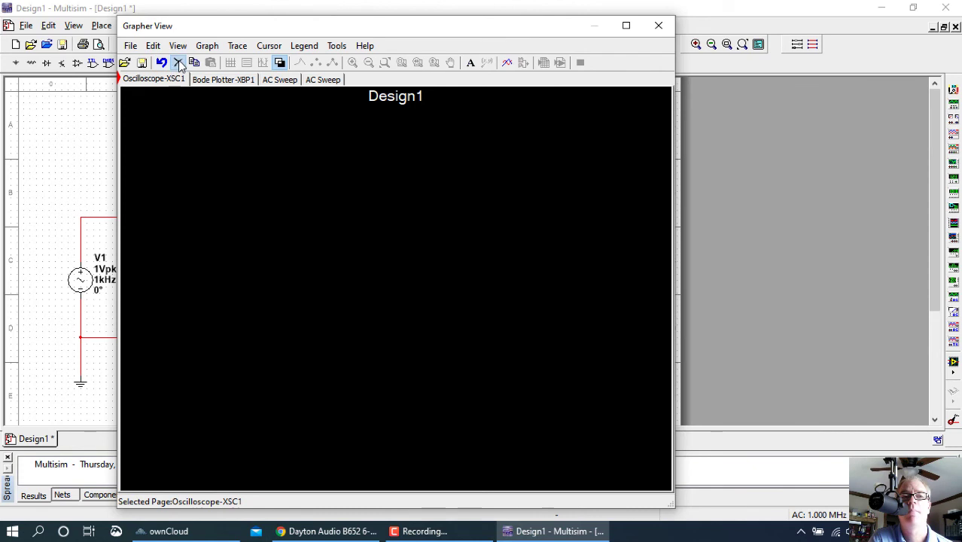
left_click(178, 63)
left_click(182, 79)
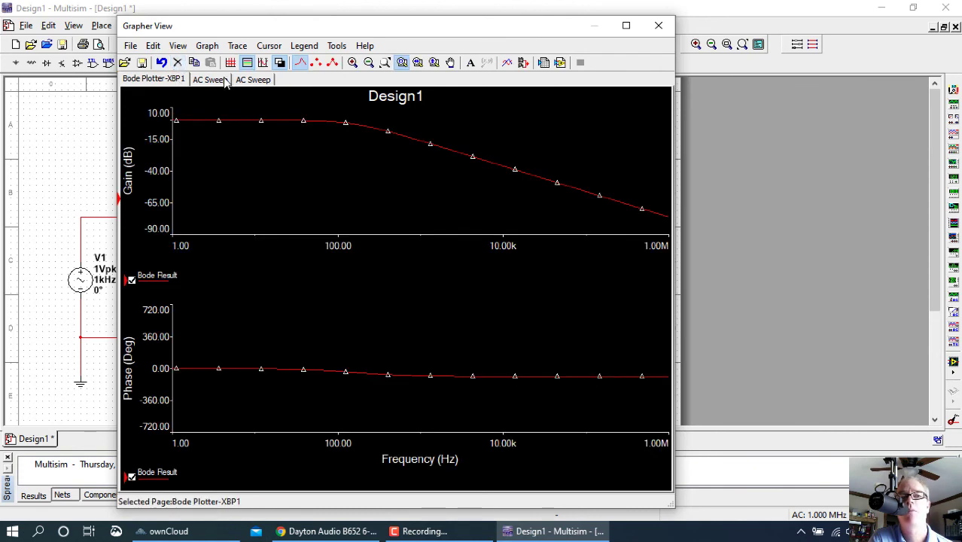
Compare the two AC Sweep pages and delete the older one from the Grapher View
left_click(227, 82)
left_click(253, 80)
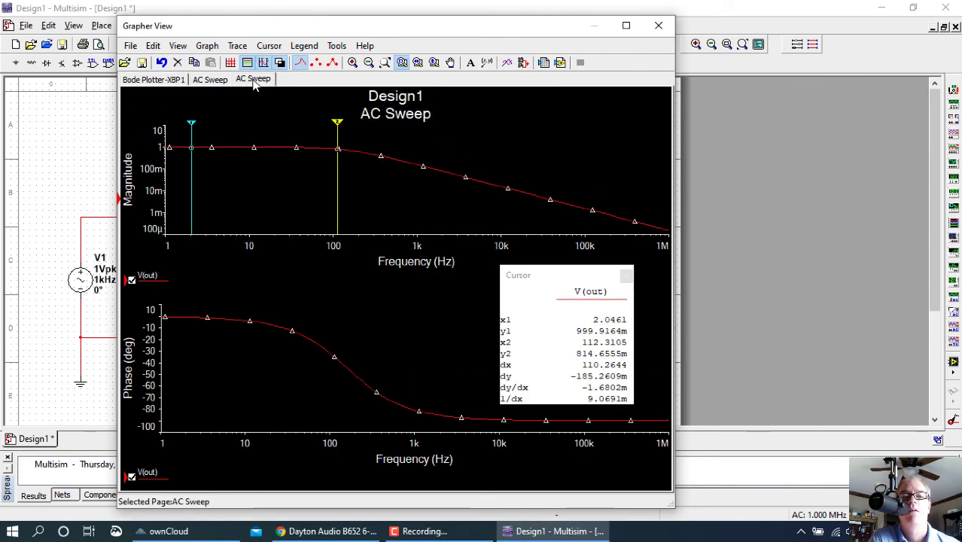
left_click(214, 82)
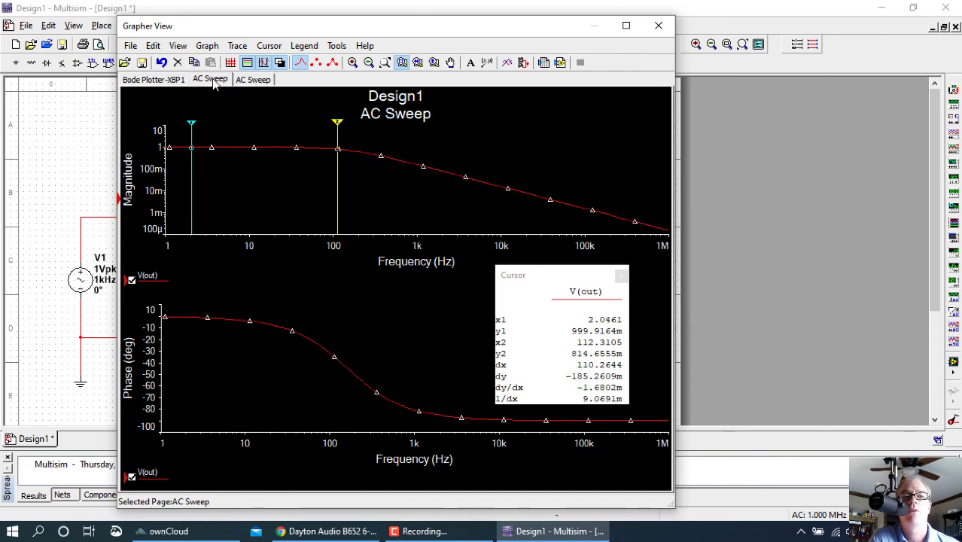
left_click(178, 62)
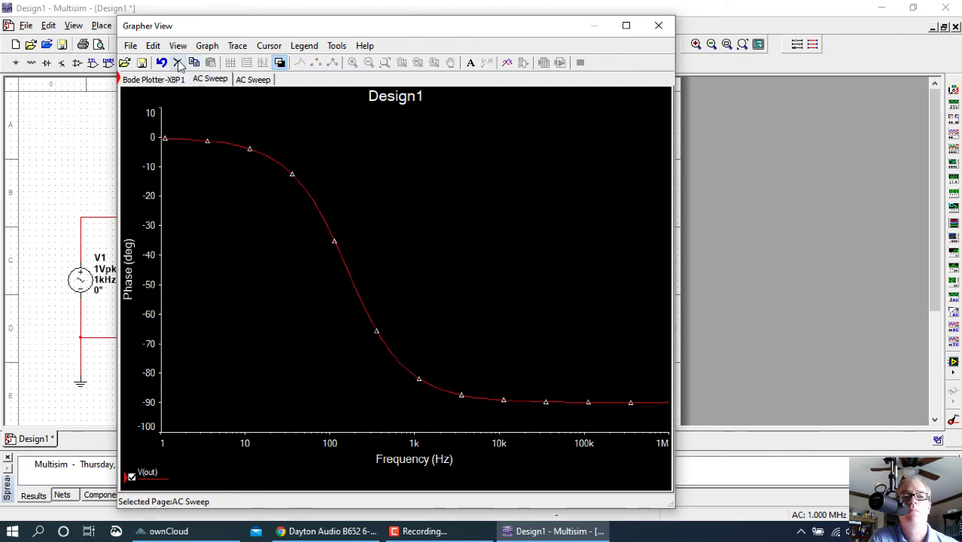
left_click(178, 64)
left_click(213, 81)
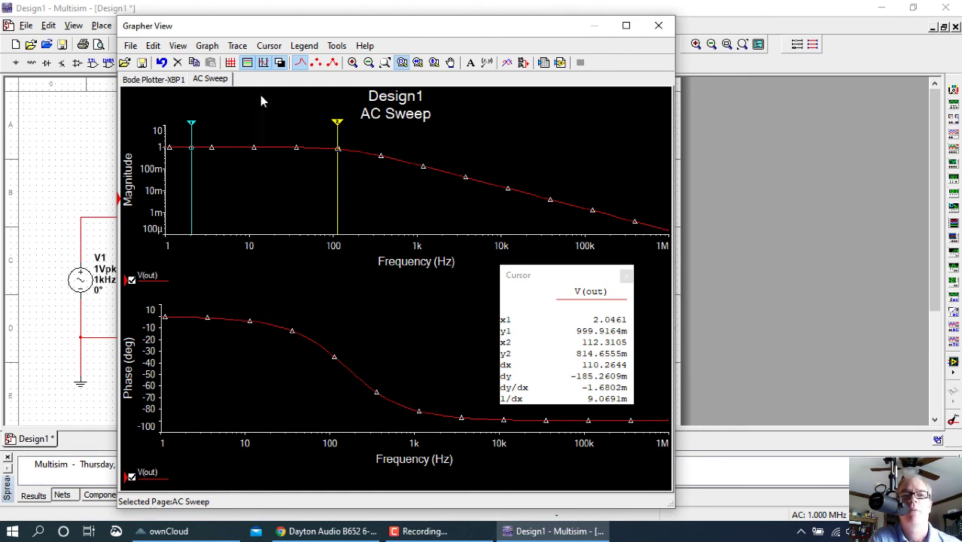
Check the remaining Bode Plotter-XBP1 and AC Sweep pages and close the Grapher View
left_click(144, 83)
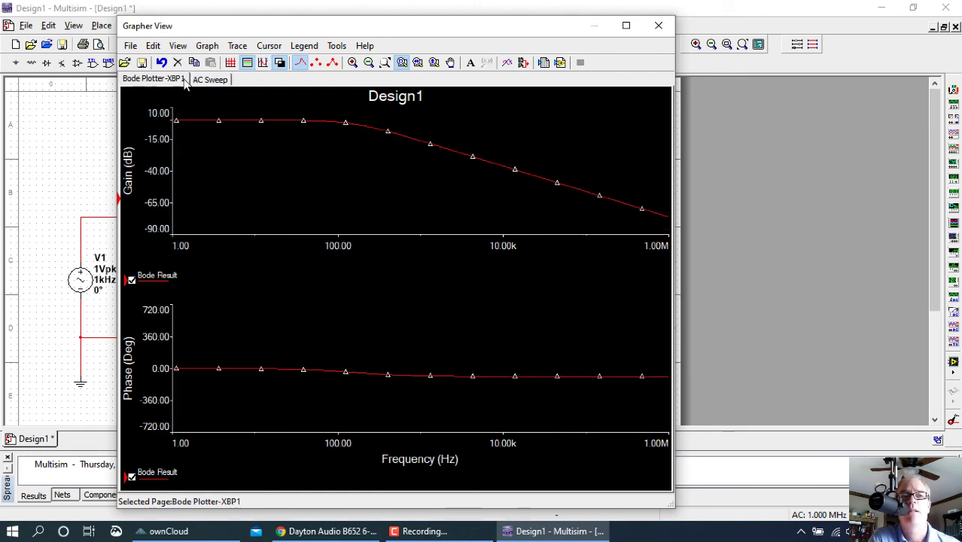
left_click(209, 81)
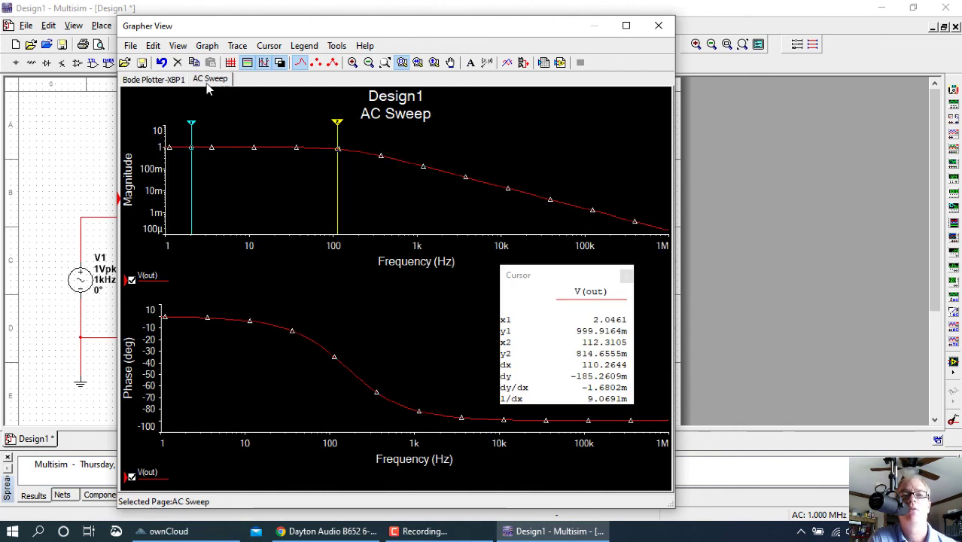
left_click(658, 26)
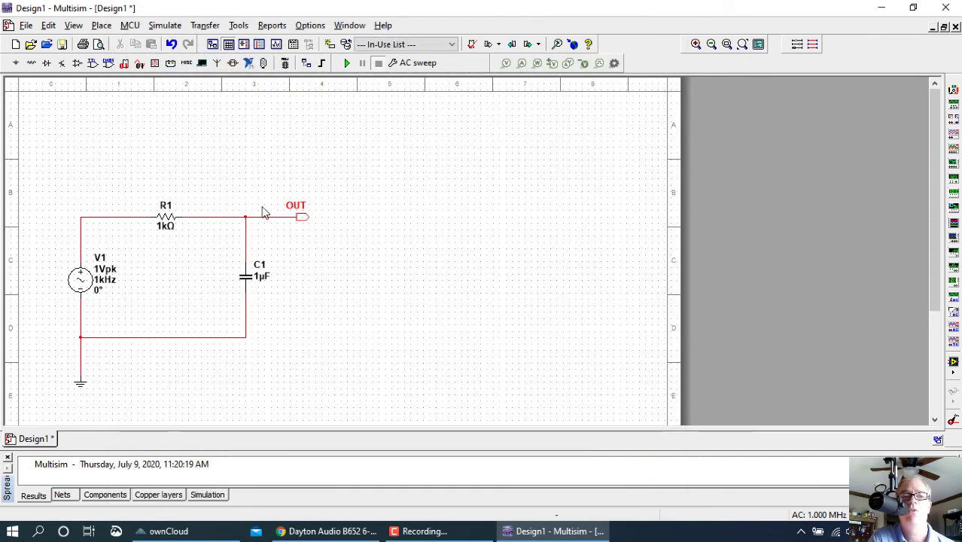
Delete the wires linking V1, R1, C1 and the OUT connector, keeping V1's wire to ground
left_click(206, 221)
key("Delete")
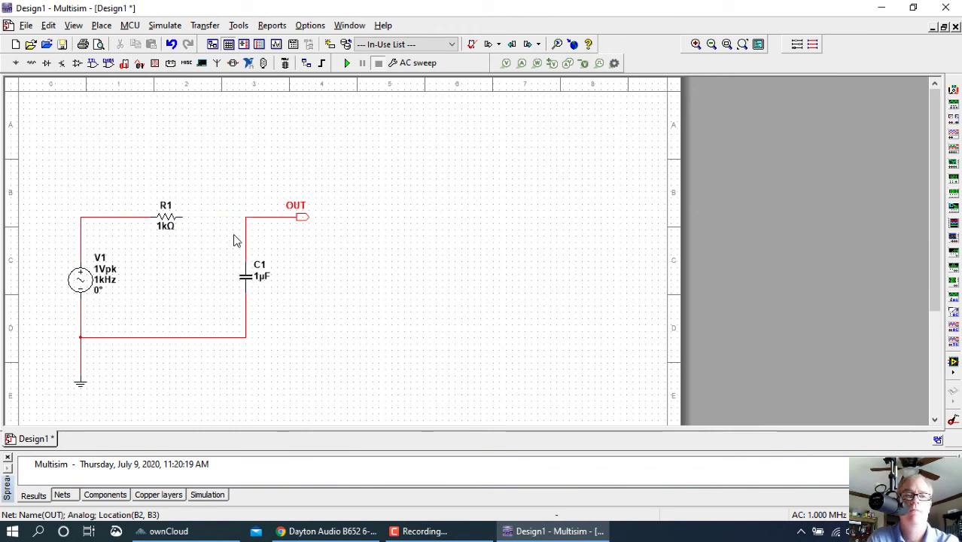
left_click(246, 242)
key("Delete")
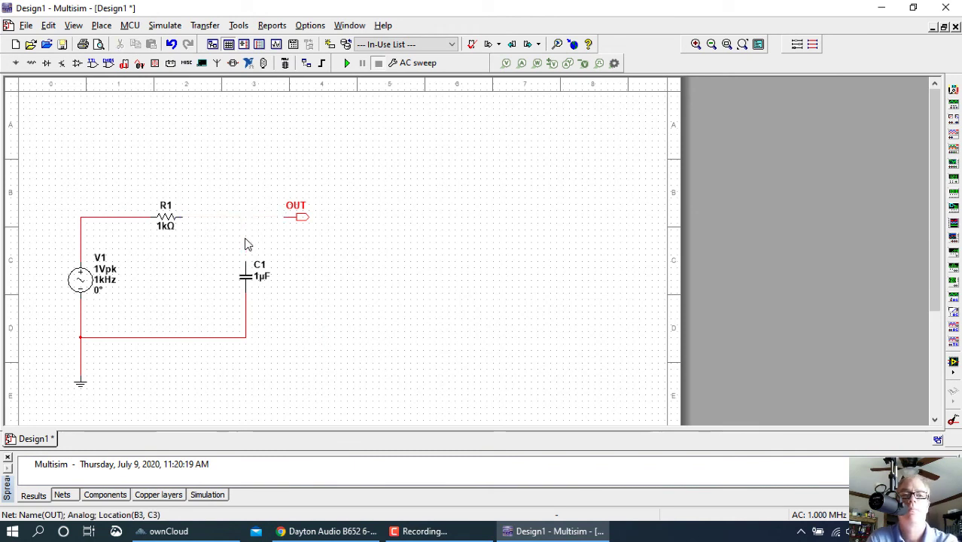
left_click(121, 217)
key("Delete")
left_click(243, 316)
key("Delete")
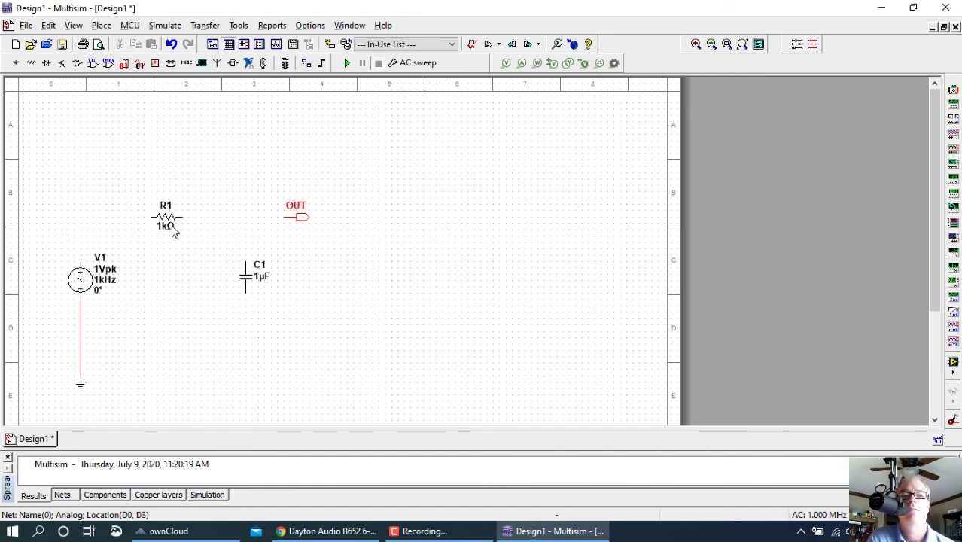
Move R1 out of the way, then place C1 in R1's former series position, rotated 90° clockwise
left_click_drag(167, 220, 306, 311)
left_click_drag(242, 277, 165, 217)
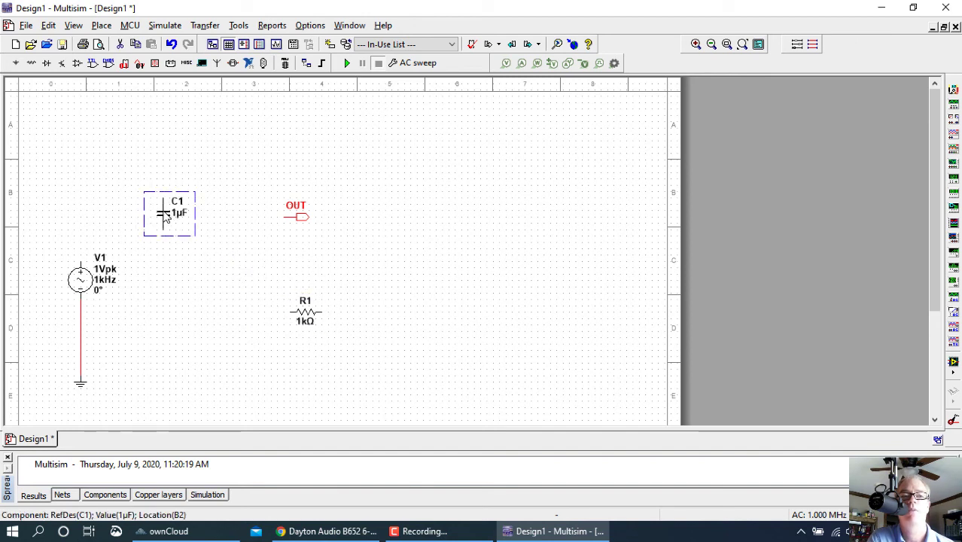
right_click(166, 217)
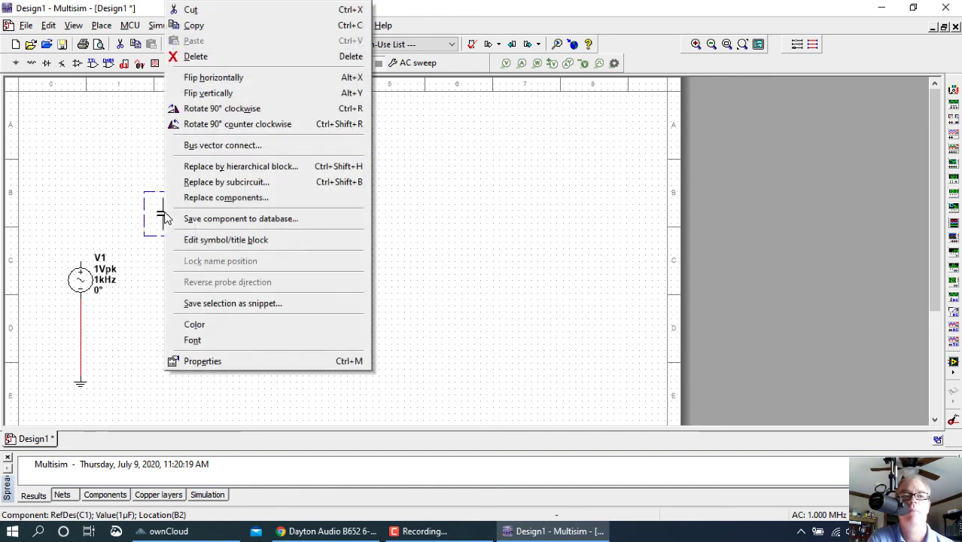
left_click(215, 109)
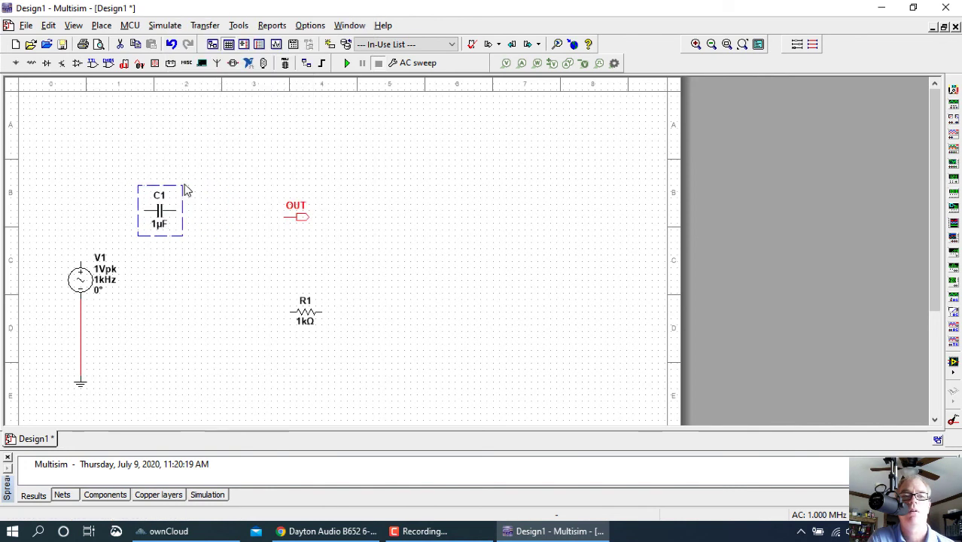
left_click_drag(170, 214, 189, 222)
Place R1 below the line between C1 and the OUT connector and rotate it 90° clockwise
left_click_drag(309, 315, 241, 287)
right_click(241, 286)
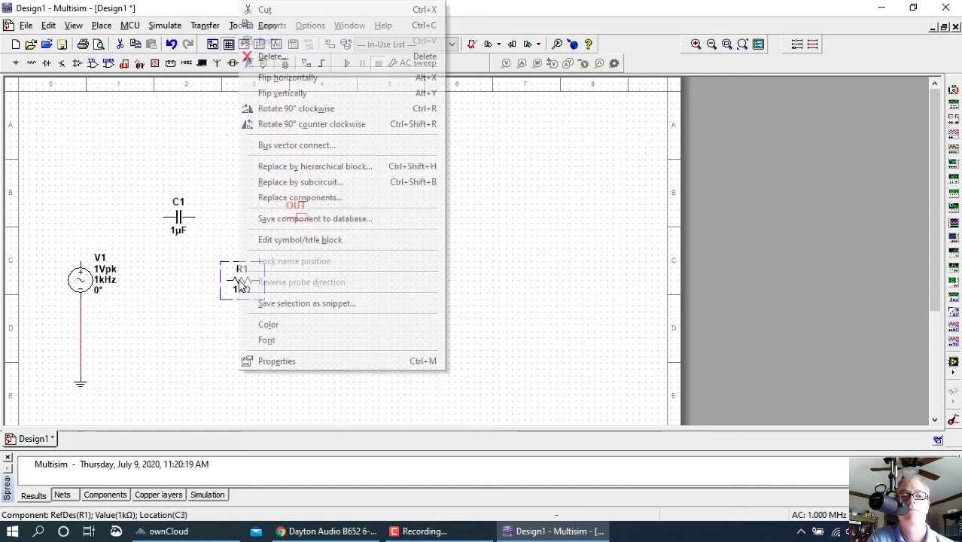
left_click(287, 110)
Wire C1 in series between V1's positive terminal and OUT, and R1 from the output wire to V1's ground wire, centering C1
left_click(212, 219)
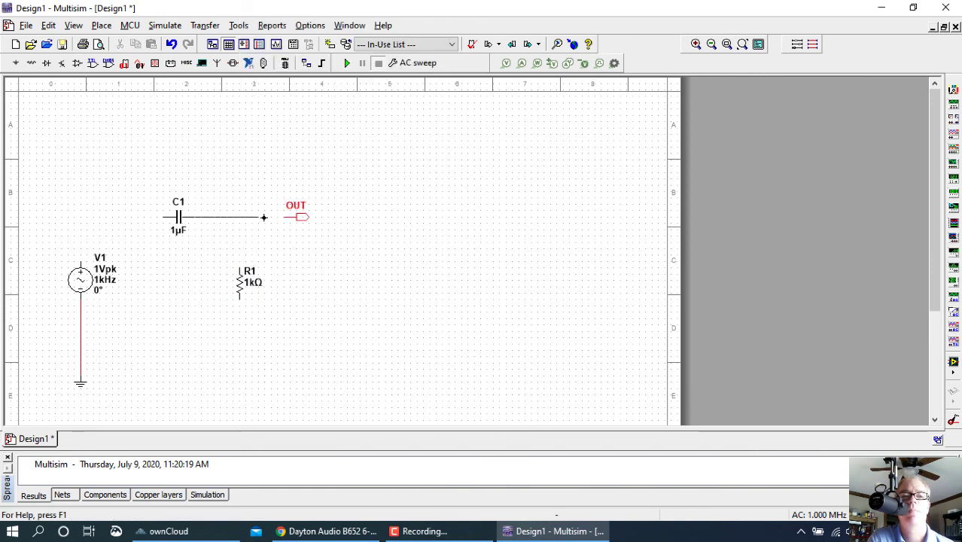
left_click(287, 217)
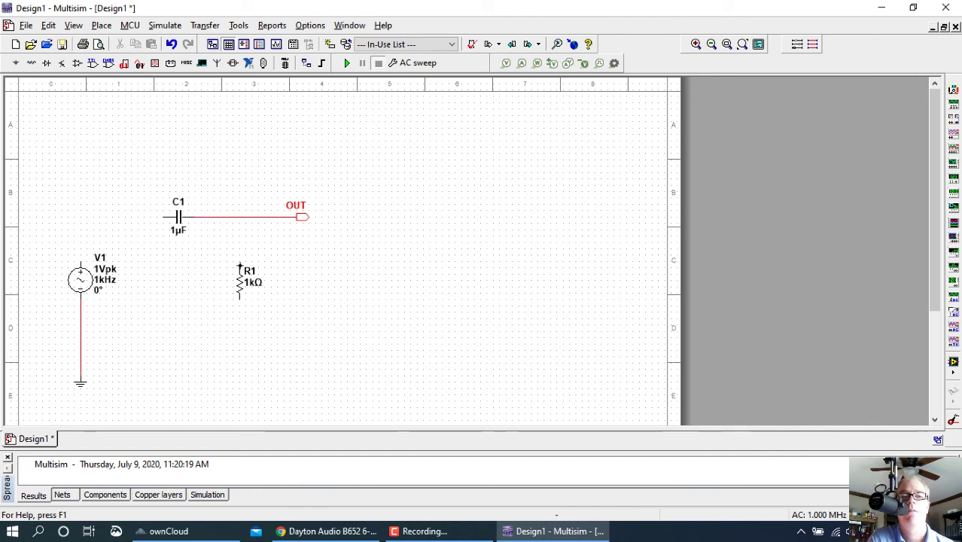
left_click(239, 218)
left_click(164, 217)
left_click(81, 254)
left_click(177, 219)
left_click_drag(177, 218, 159, 218)
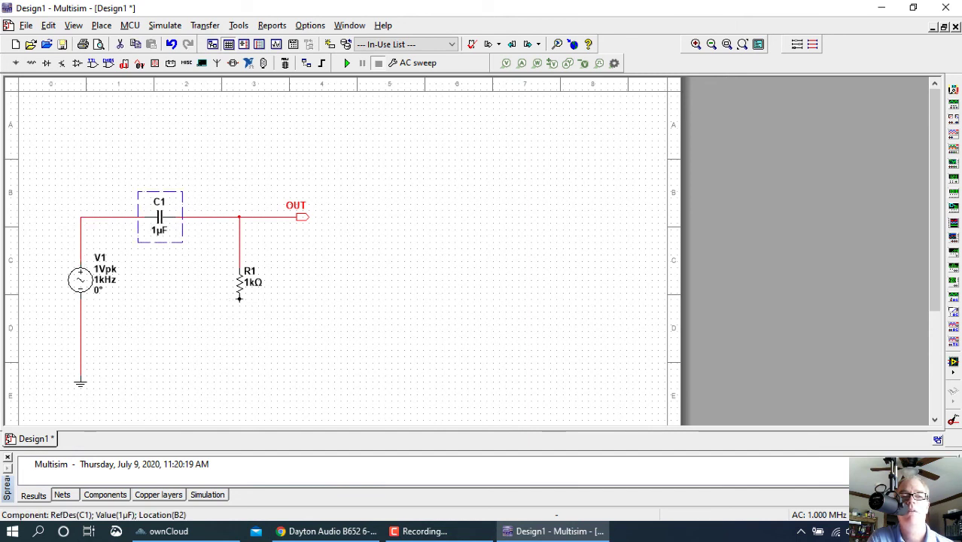
left_click(239, 299)
left_click(81, 336)
left_click(81, 335)
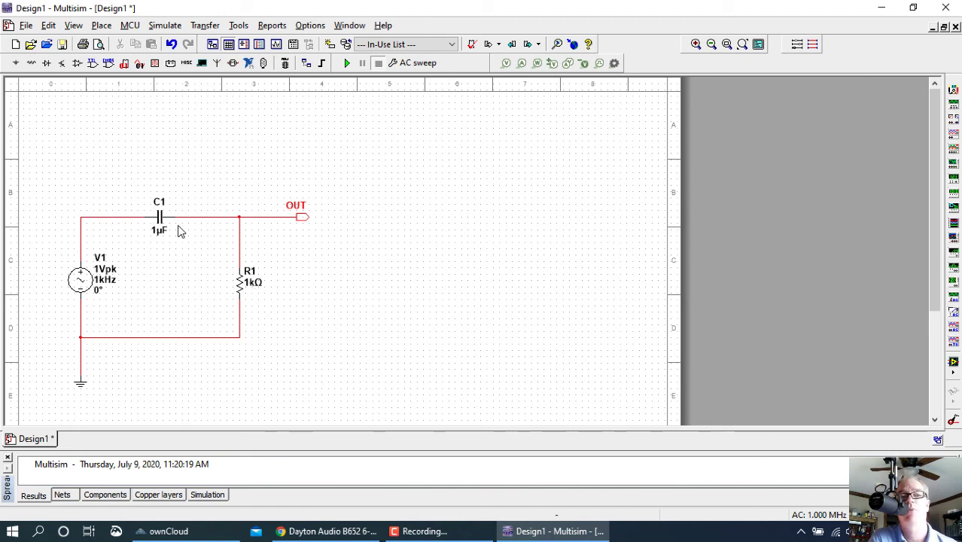
Run the AC sweep on the high-pass circuit and move the cursor readout clear of the magnitude plot
left_click(347, 64)
left_click_drag(194, 173, 550, 284)
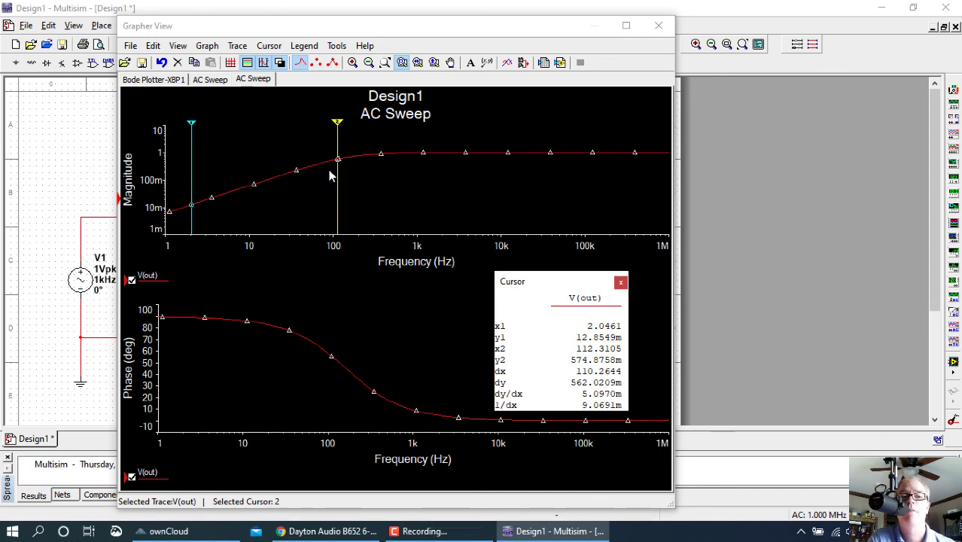
left_click(389, 155)
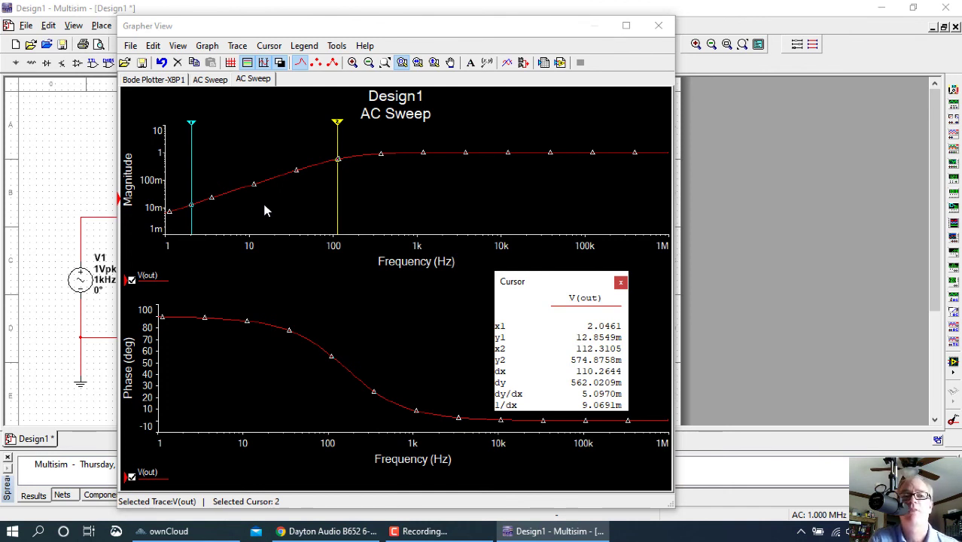
Place cursor 2 at about 25.3 kHz and cursor 1 at about 2.74 Hz on V(out), and close the Grapher View
mouse_move(338, 124)
left_mouse_down()
mouse_move(543, 118)
mouse_move(535, 117)
left_mouse_up()
left_click_drag(192, 128, 187, 129)
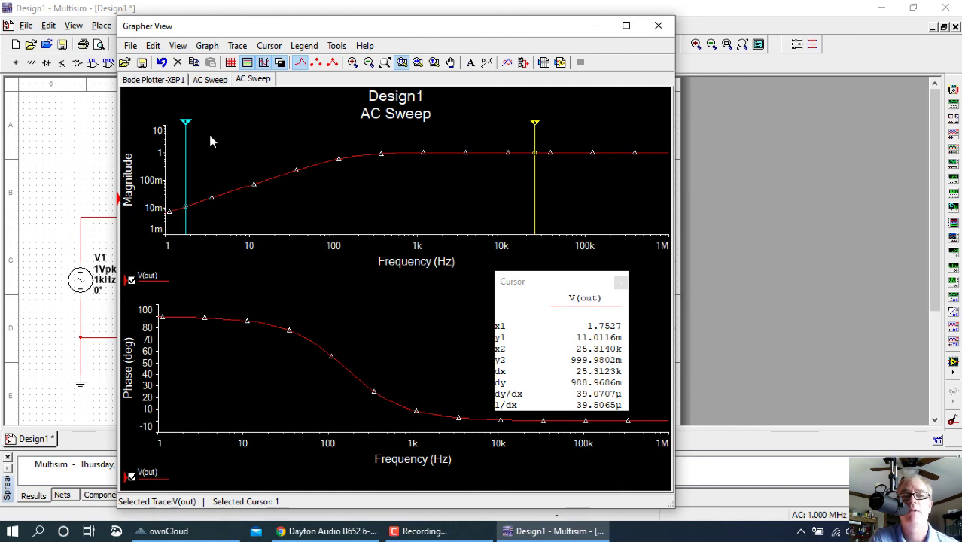
left_click_drag(187, 127, 203, 172)
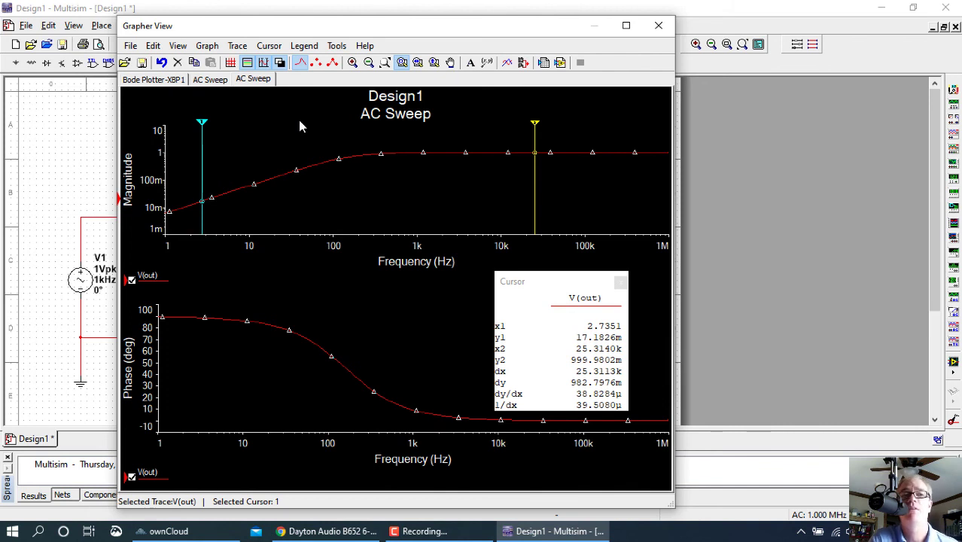
left_click(660, 29)
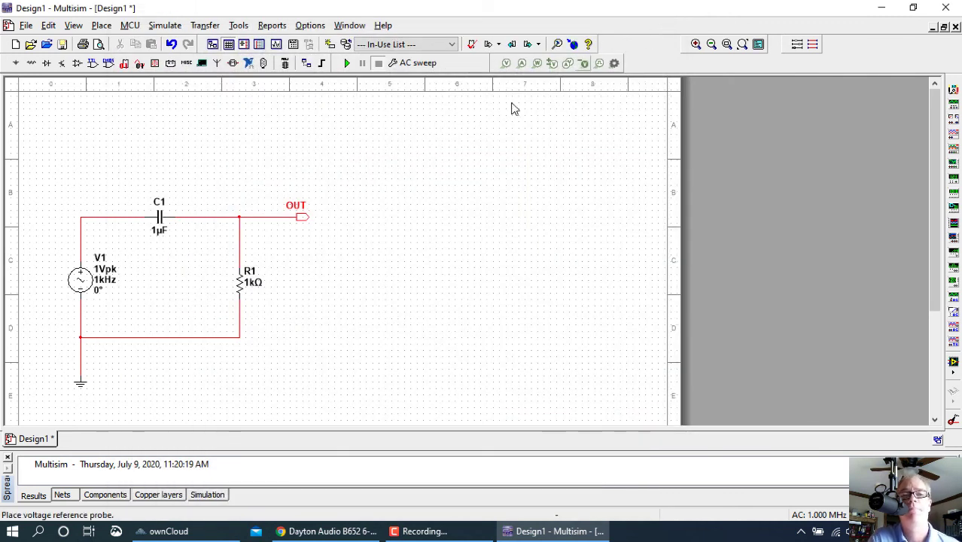
Delete the wire between R1's top node and OUT, and move the OUT connector farther from R1
left_click(262, 217)
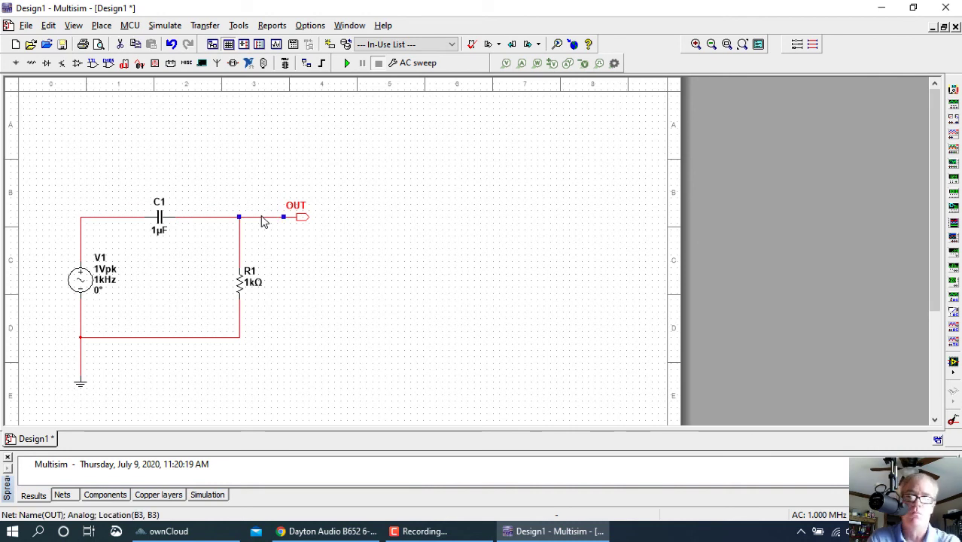
key("Delete")
left_click(302, 217)
left_click_drag(343, 220, 429, 218)
left_click(333, 213)
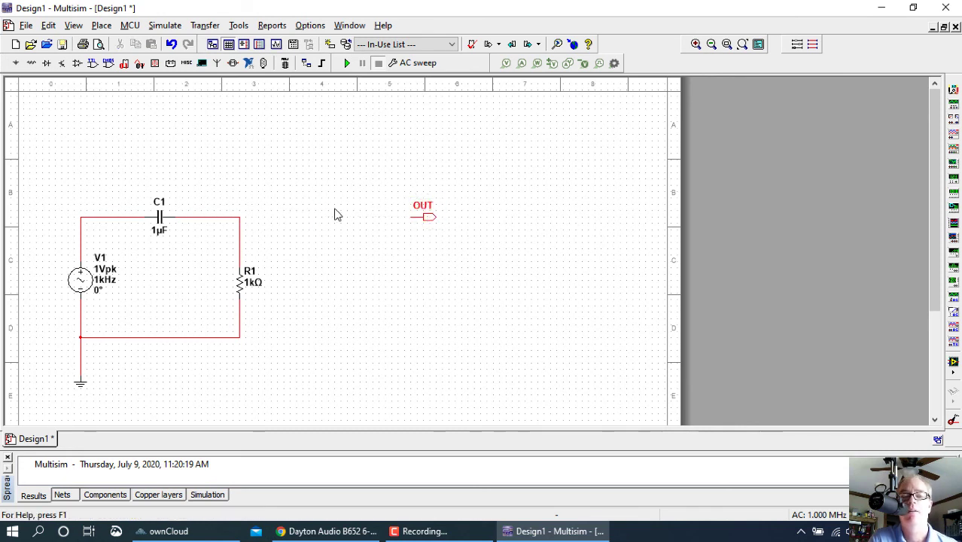
Duplicate R1 and C1 and place the copies between R1 and OUT, the capacitor level with C1 and the resistor upright
left_click(239, 289)
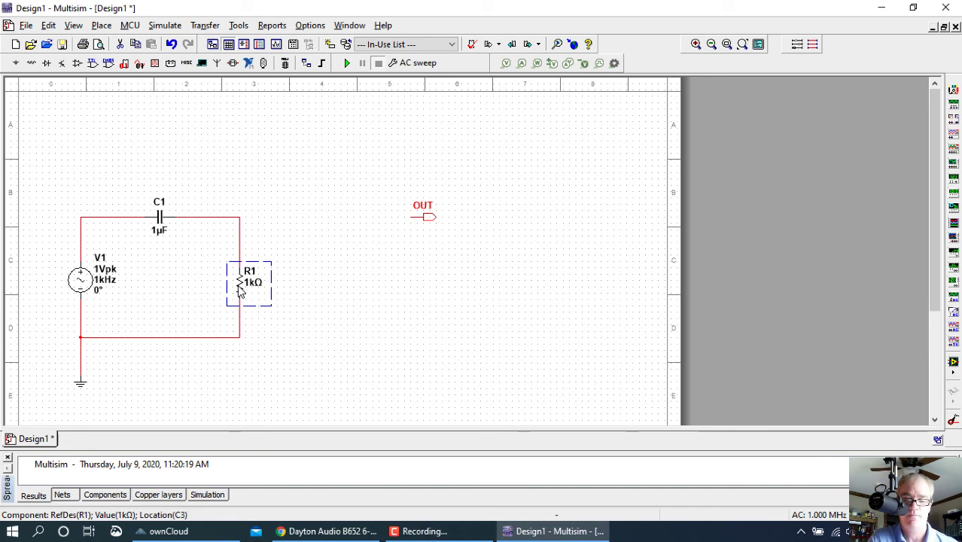
left_click(315, 280)
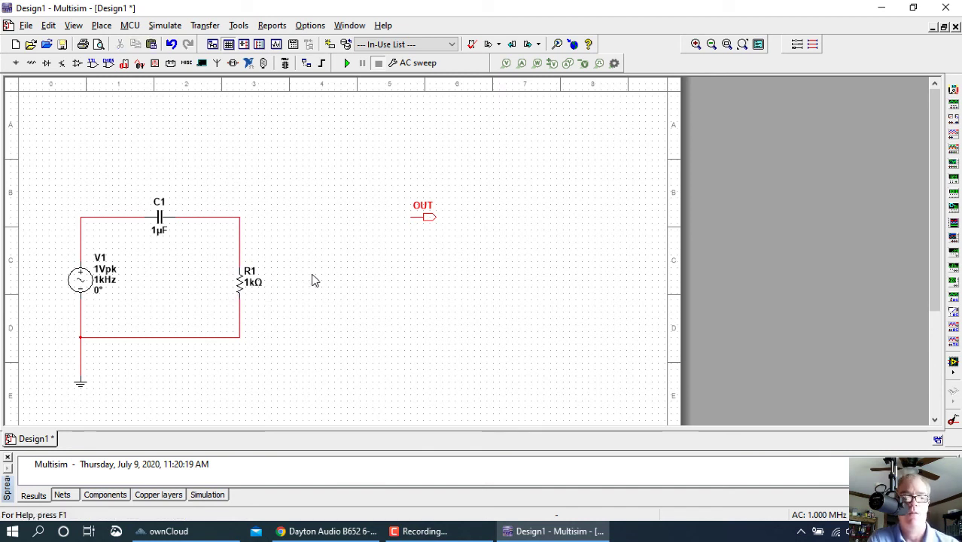
key("ctrl+v")
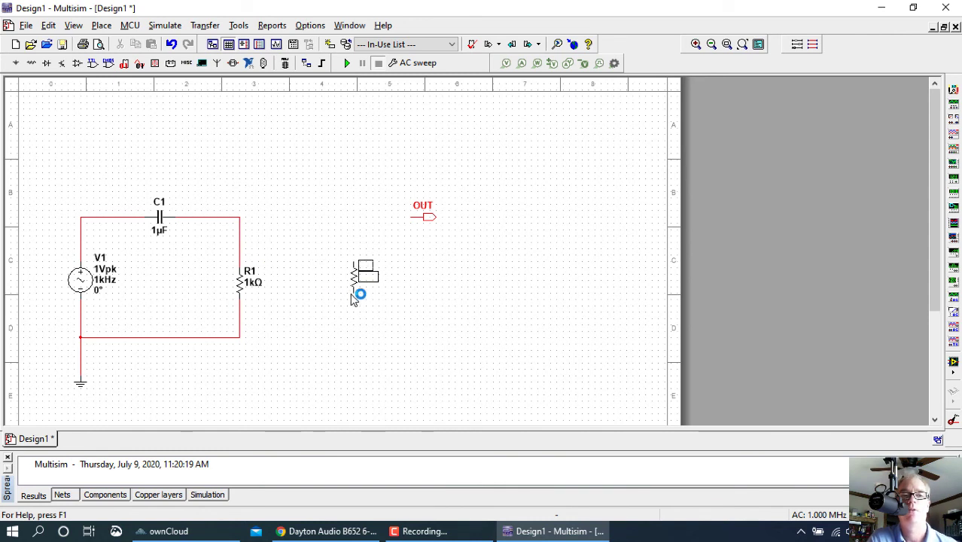
left_click(353, 295)
left_click(165, 212)
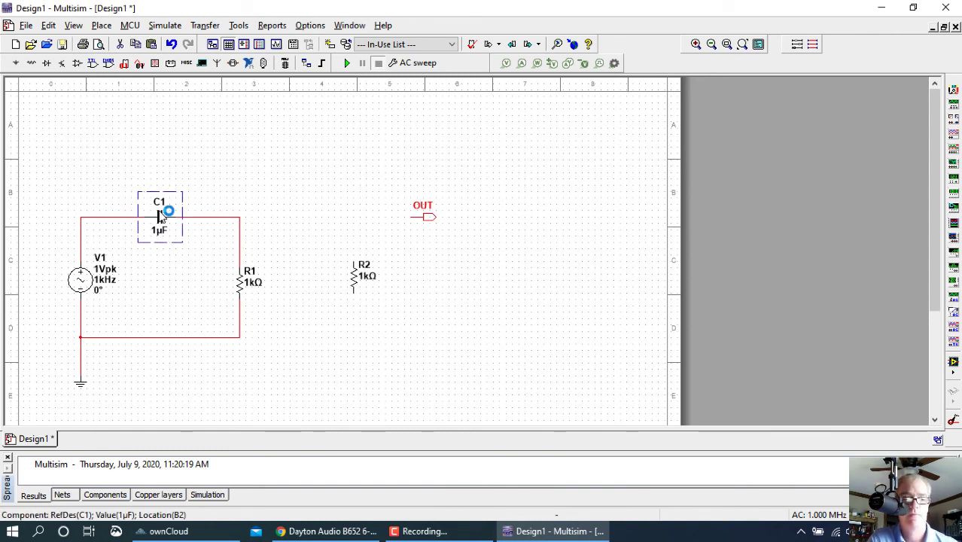
key("ctrl+v")
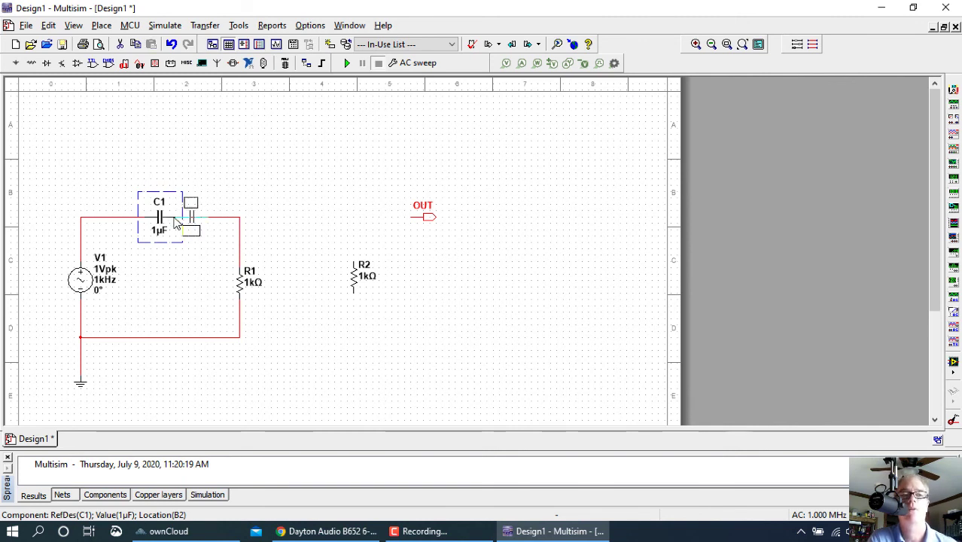
left_click(295, 222)
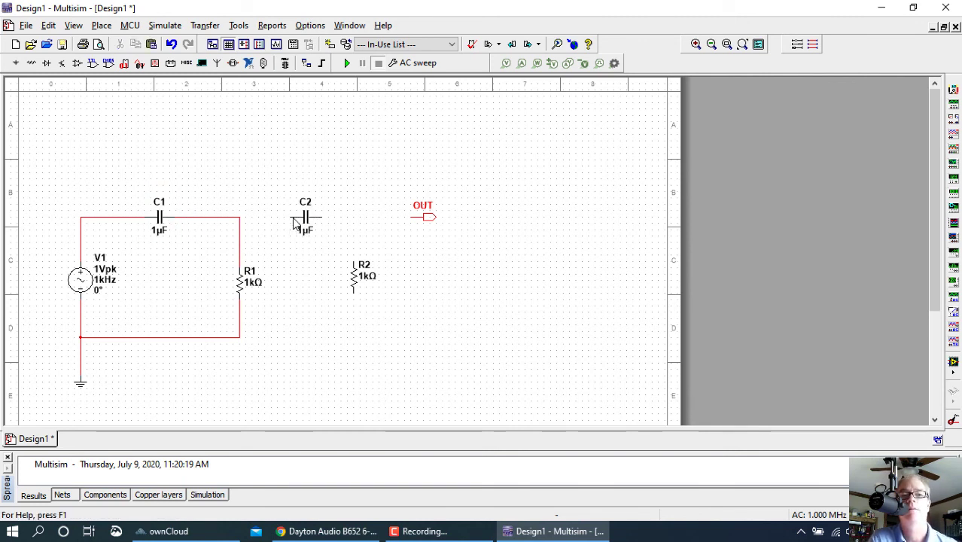
Wire C2 from the C1–R1 node to R2's top, connect that node to OUT, and join R2's bottom to R1's ground return
left_click(289, 216)
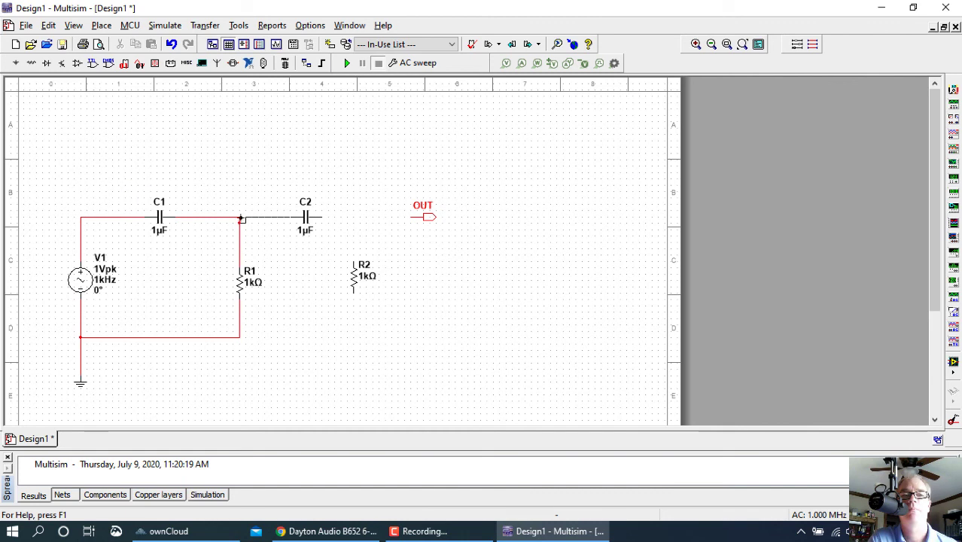
left_click(240, 216)
left_click(319, 216)
left_click(353, 263)
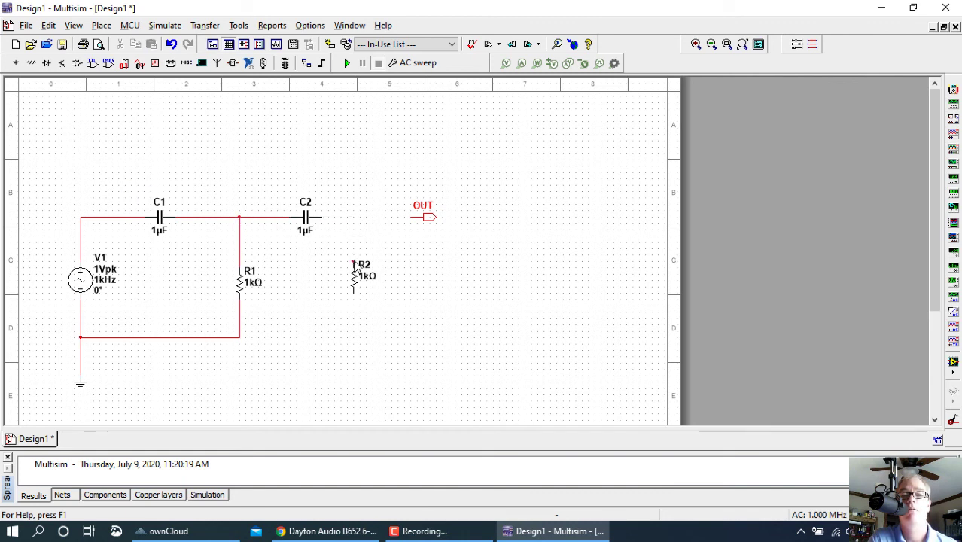
left_click(416, 217)
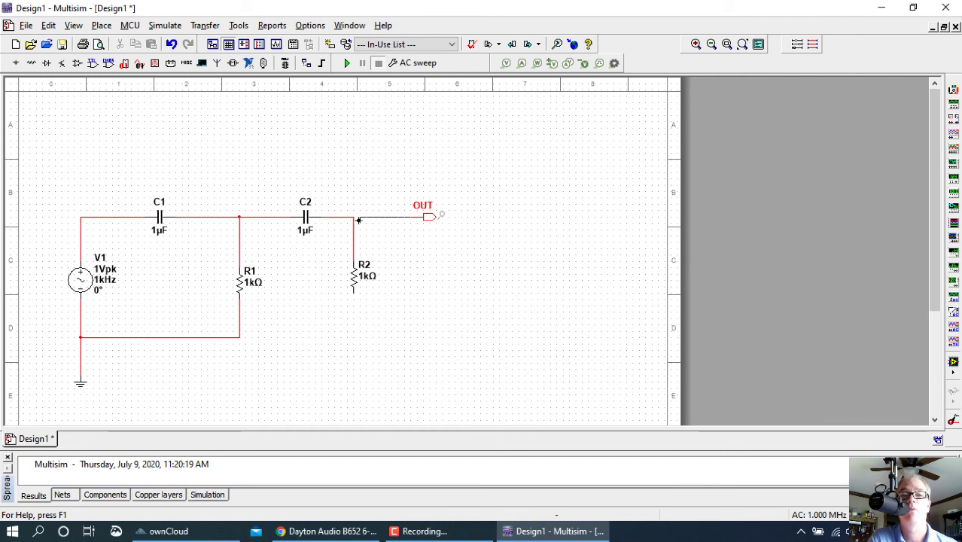
left_click(353, 218)
left_click(353, 289)
left_click(239, 336)
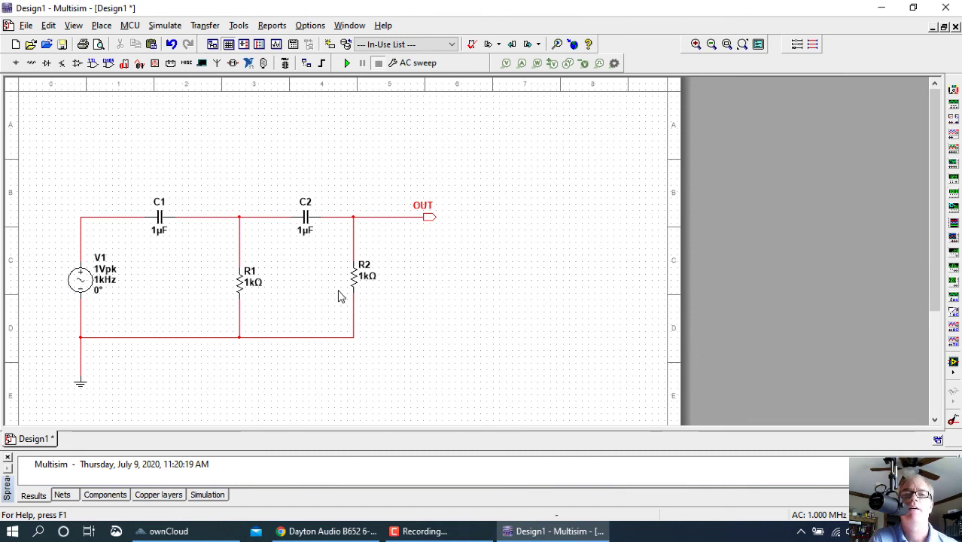
Run the AC sweep on the two-stage high-pass circuit and move the cursor readout off the magnitude plot
left_click(345, 65)
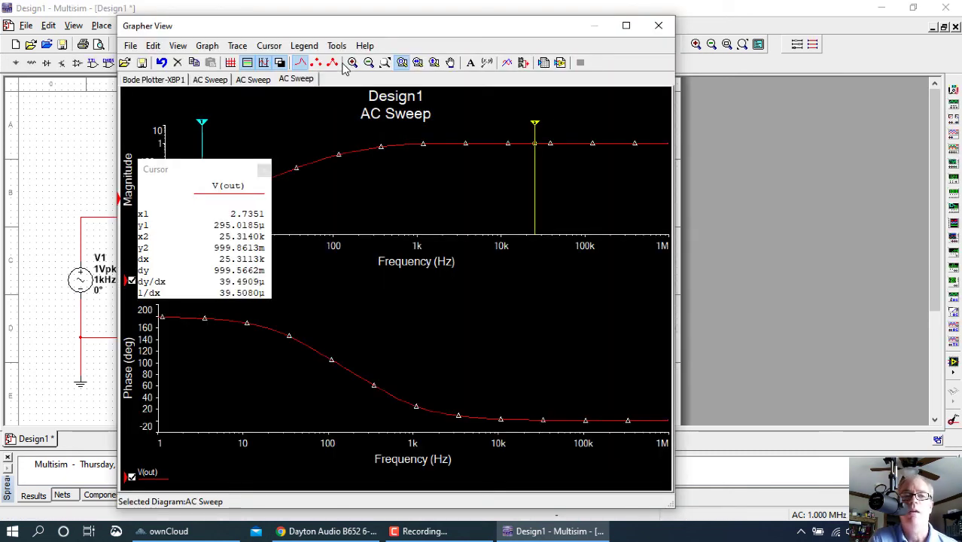
left_click_drag(201, 174, 549, 306)
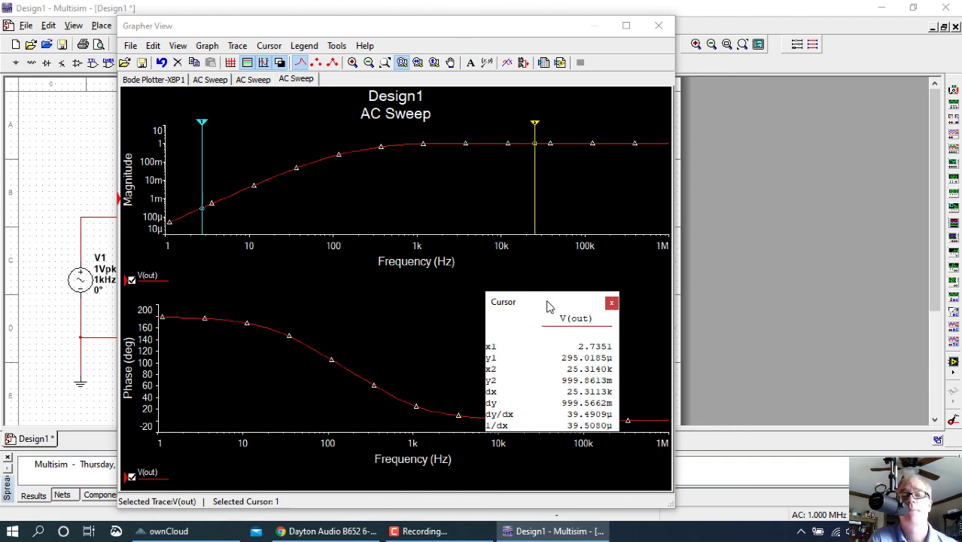
Compare the magnitude and cursor 1 readings of V(out) on the one-stage and two-stage high-pass AC Sweep pages
left_click(246, 80)
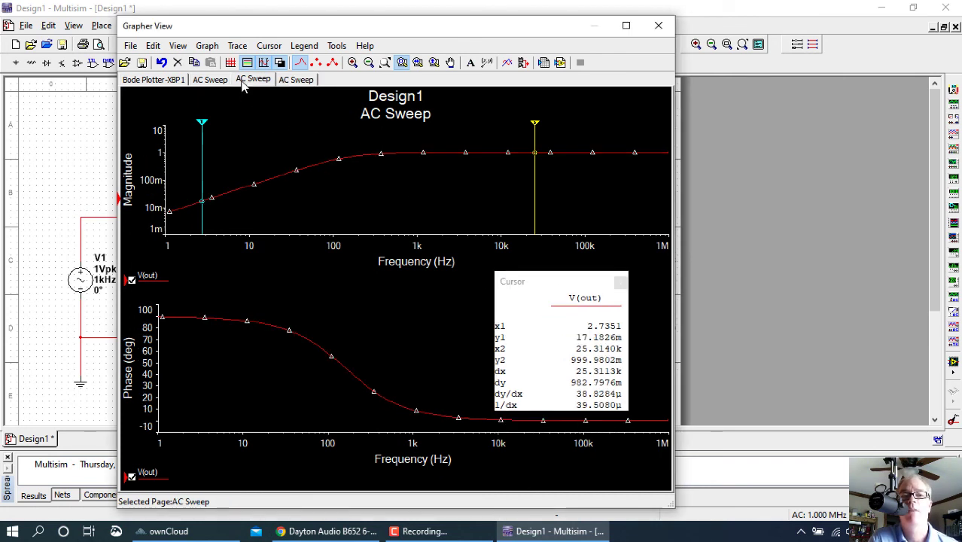
left_click(295, 80)
left_click(374, 133)
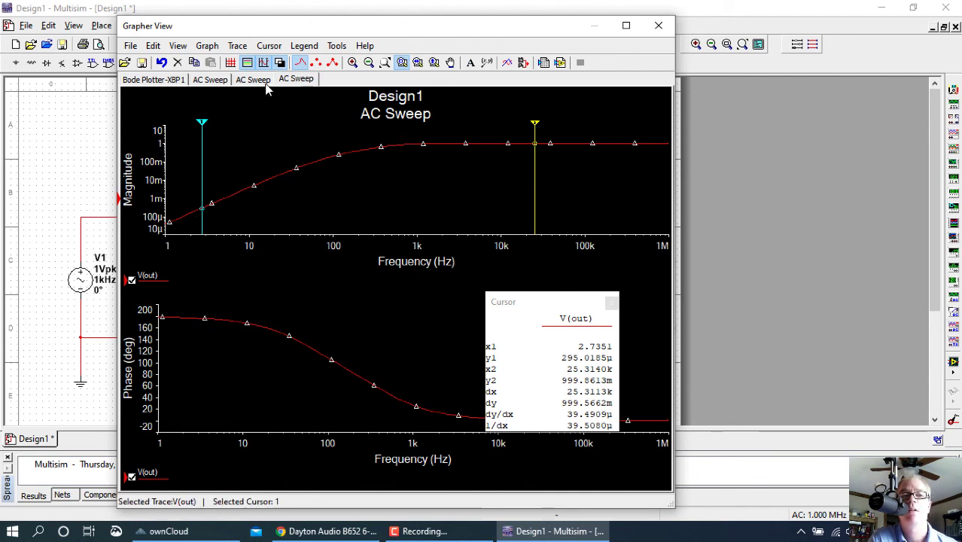
left_click(244, 84)
left_click(247, 83)
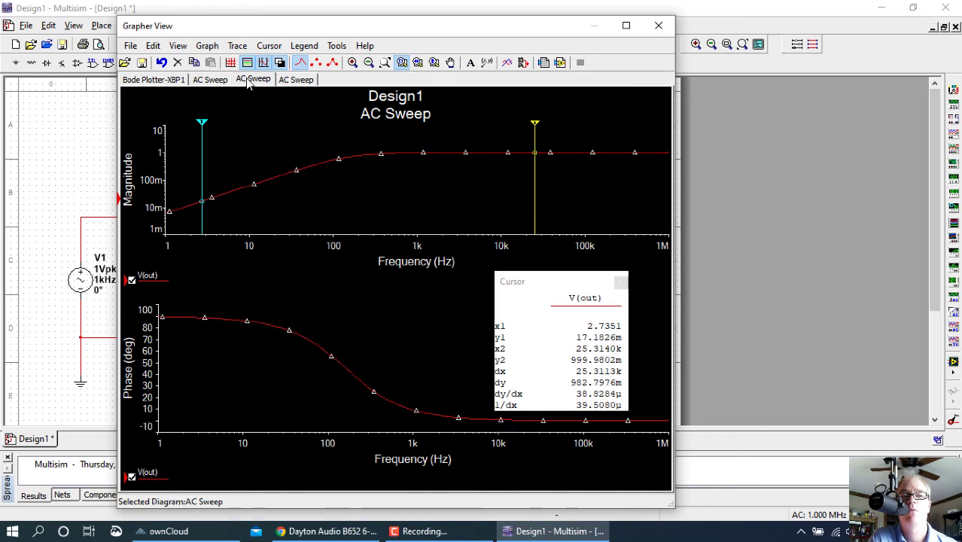
left_click(222, 164)
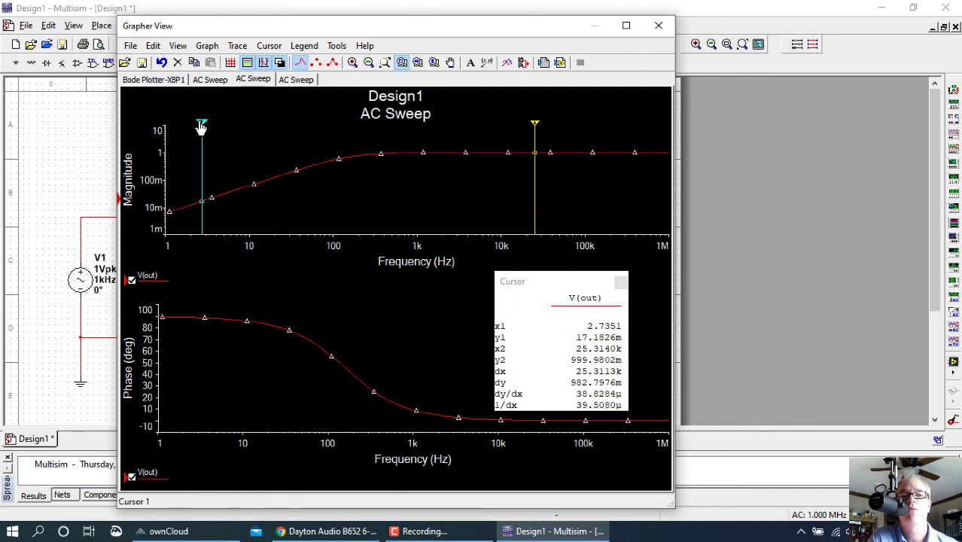
left_click(293, 84)
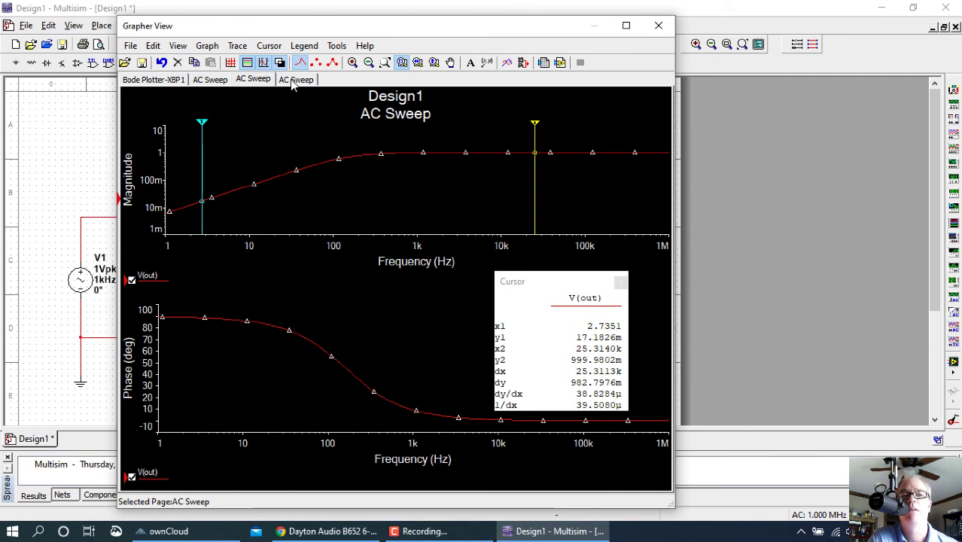
left_click(293, 83)
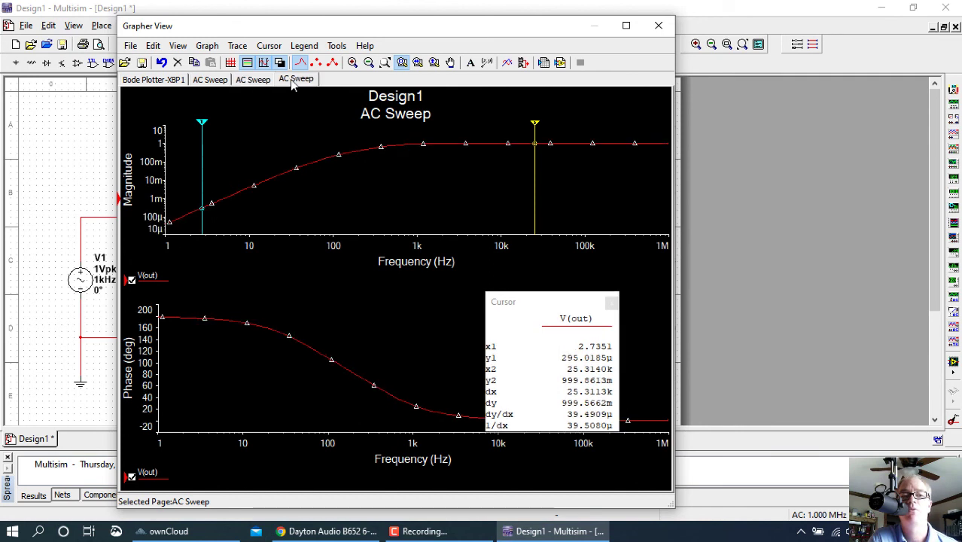
left_click(253, 82)
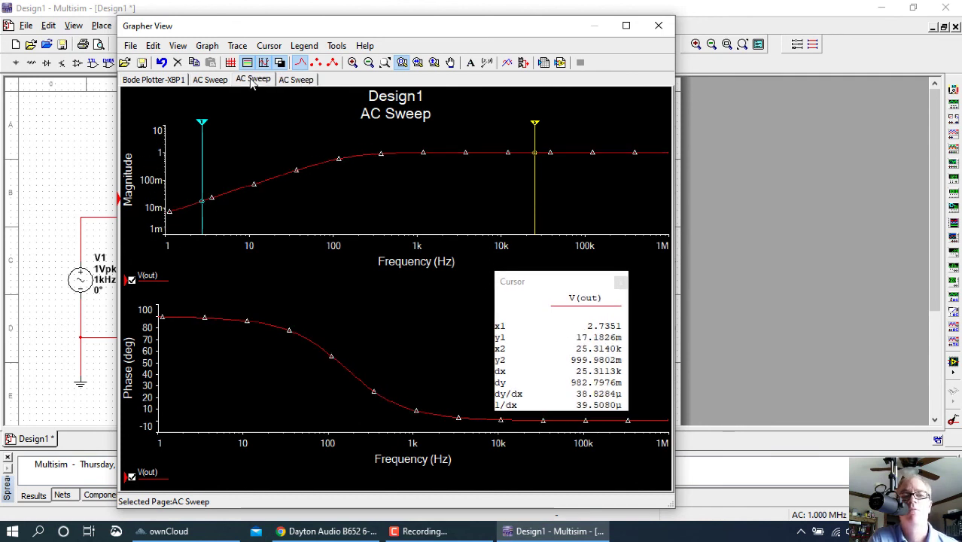
left_click(202, 136)
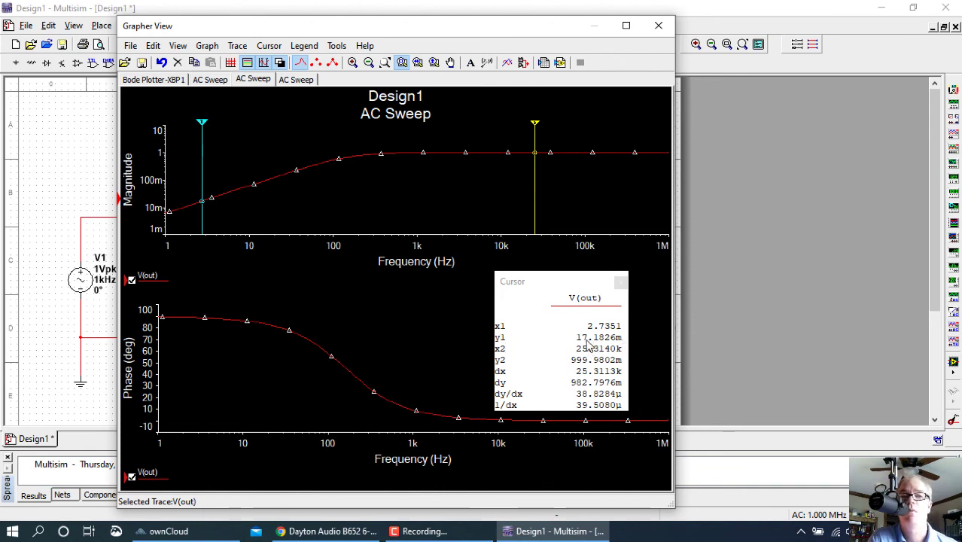
left_click(301, 80)
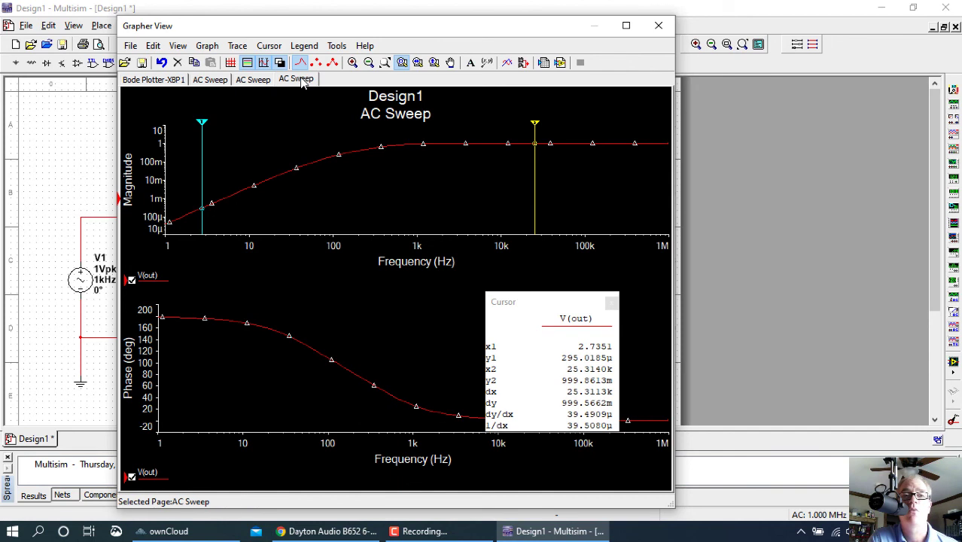
left_click(272, 176)
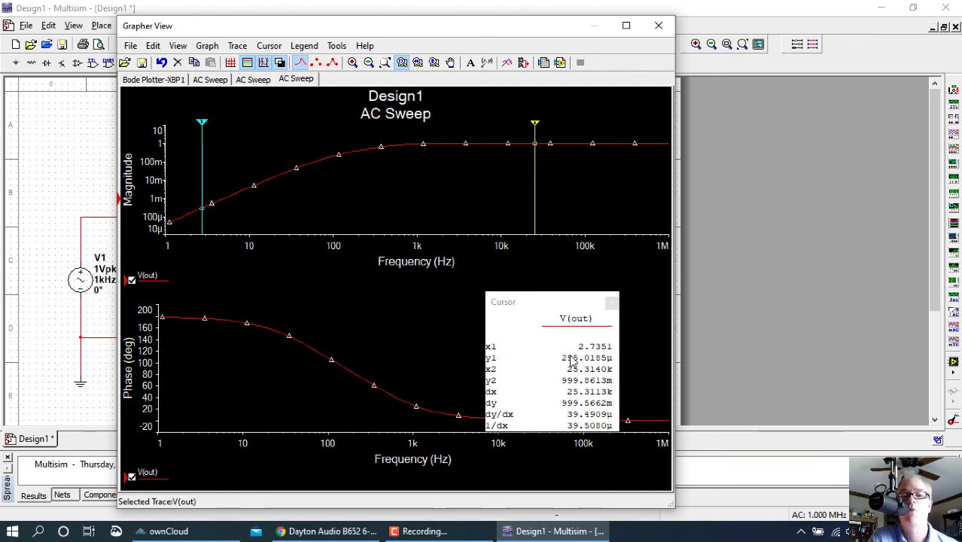
left_click(256, 80)
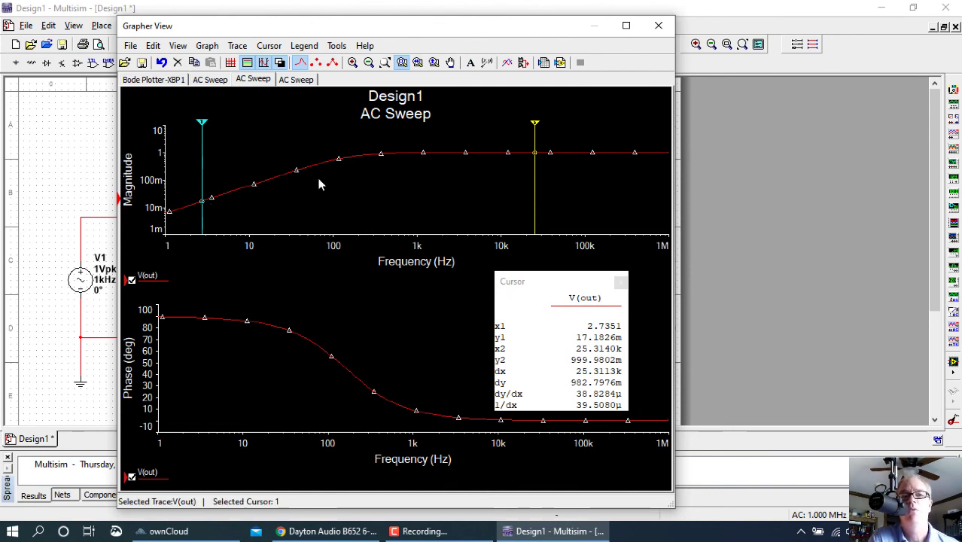
Review the V(out) response on the two-stage high-pass AC Sweep page and close the Grapher View
left_click(300, 80)
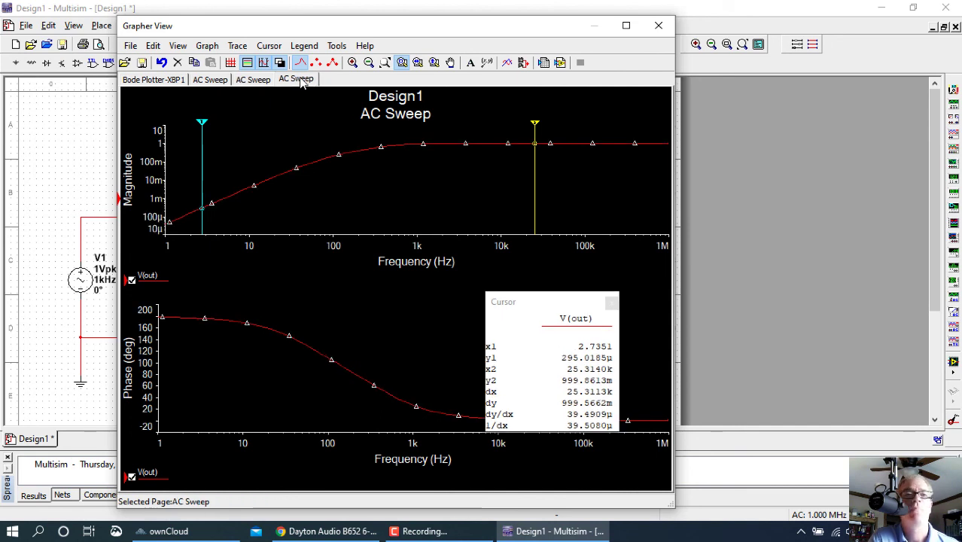
left_click_drag(358, 26, 449, 41)
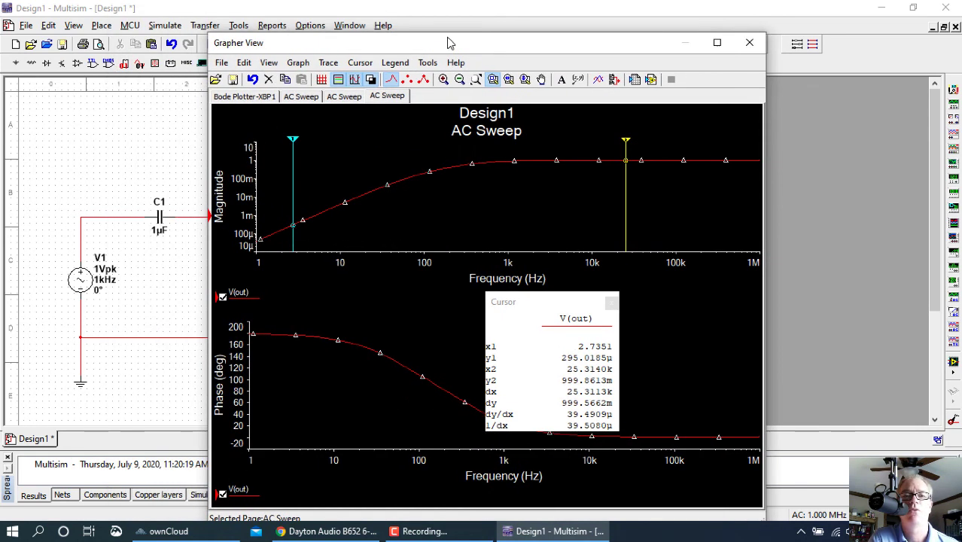
left_click(744, 45)
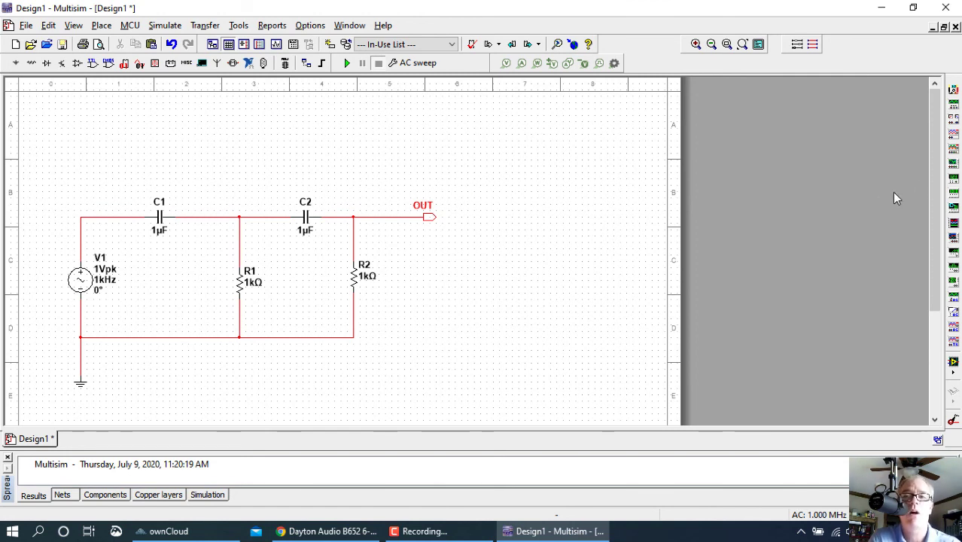
Place a Bode plotter on the empty schematic area above and beyond OUT, and delete it
left_click(953, 167)
left_click(531, 161)
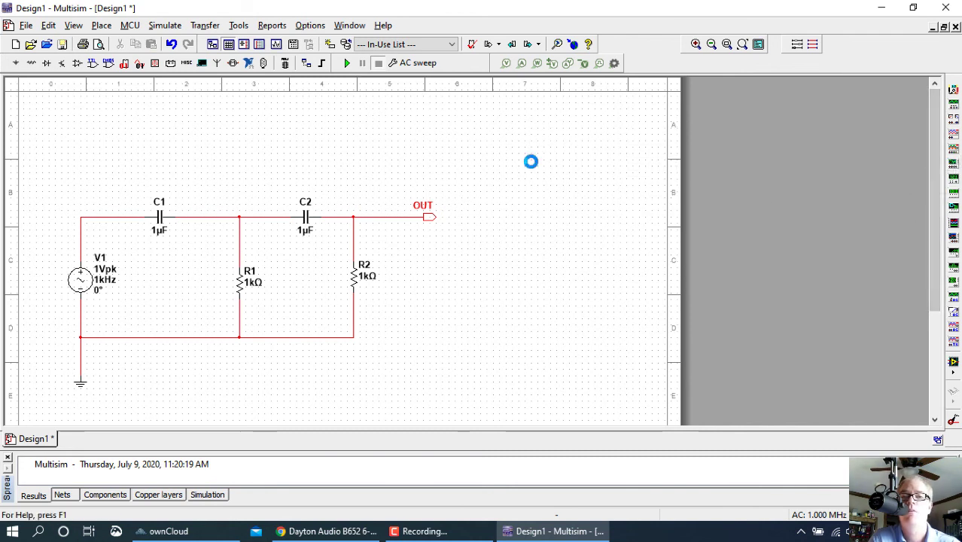
left_click(544, 136)
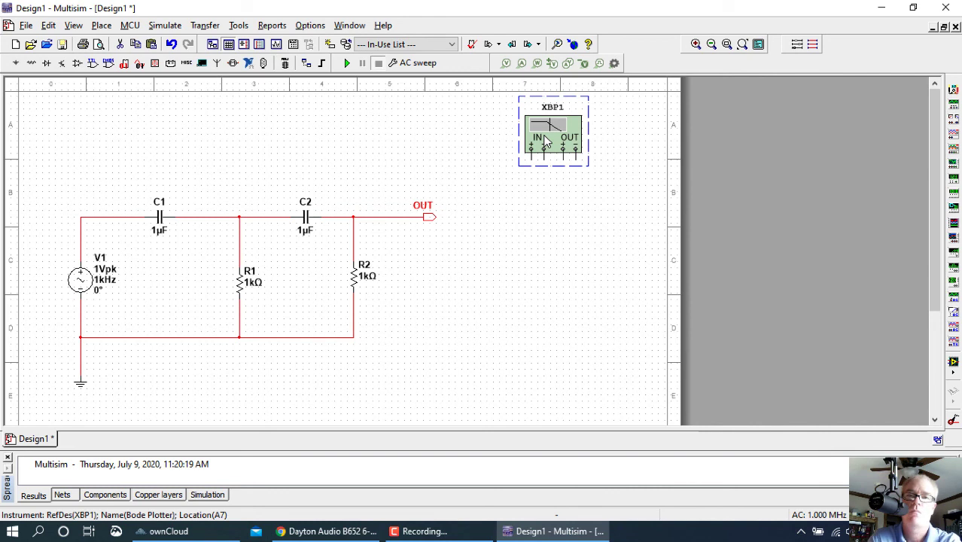
key("Delete")
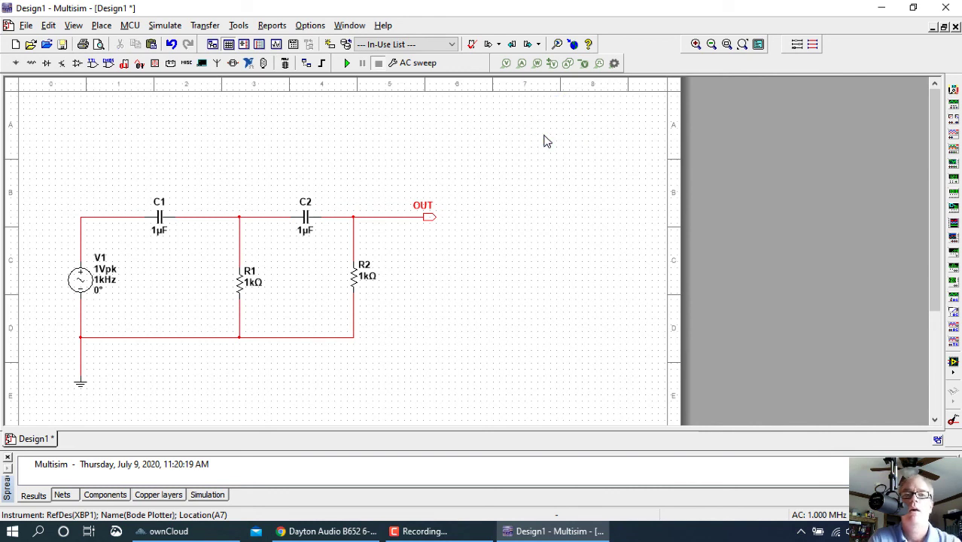
Set the active analysis to Interactive Simulation and save the analysis settings
left_click(422, 66)
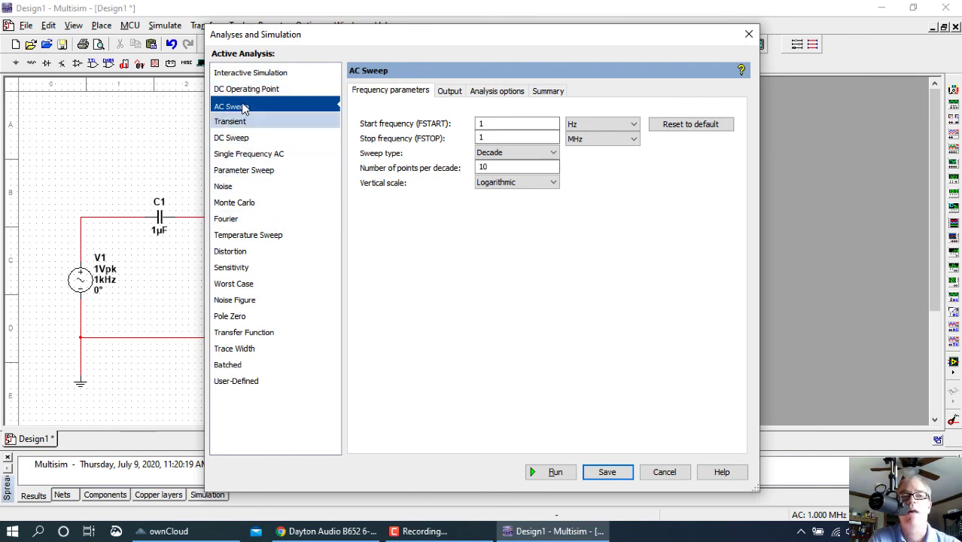
left_click(237, 73)
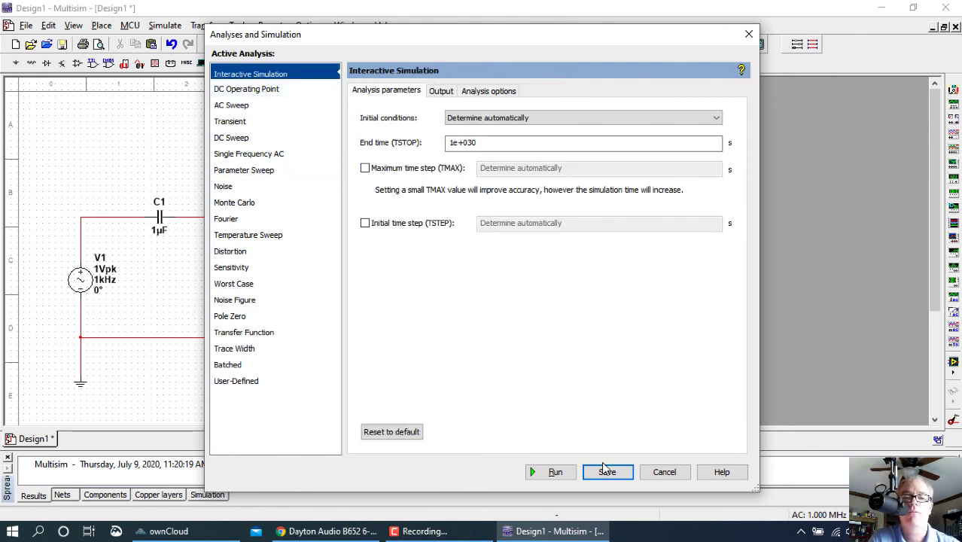
left_click(607, 472)
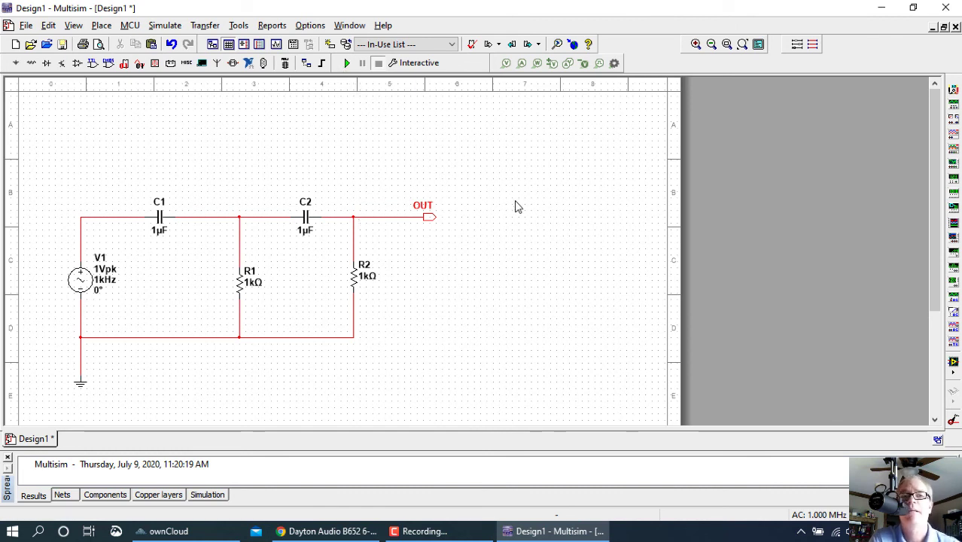
Make AC Sweep the active analysis, check its output variable selection, and save the settings
left_click(425, 65)
left_click(238, 111)
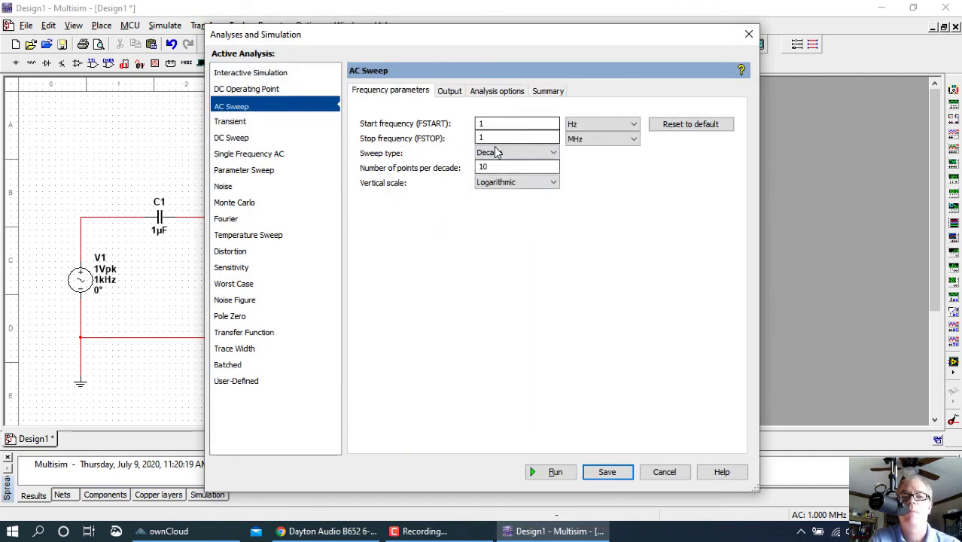
left_click(451, 92)
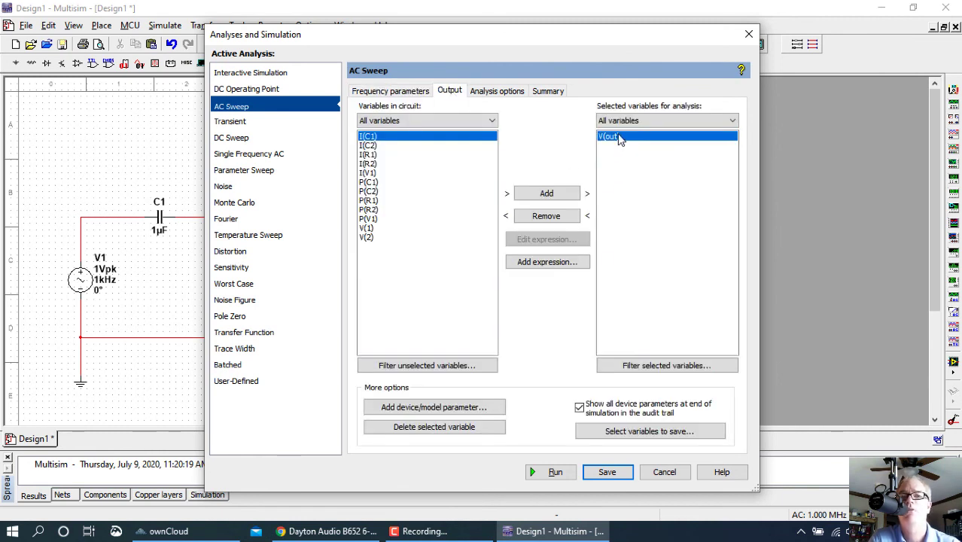
left_click(607, 475)
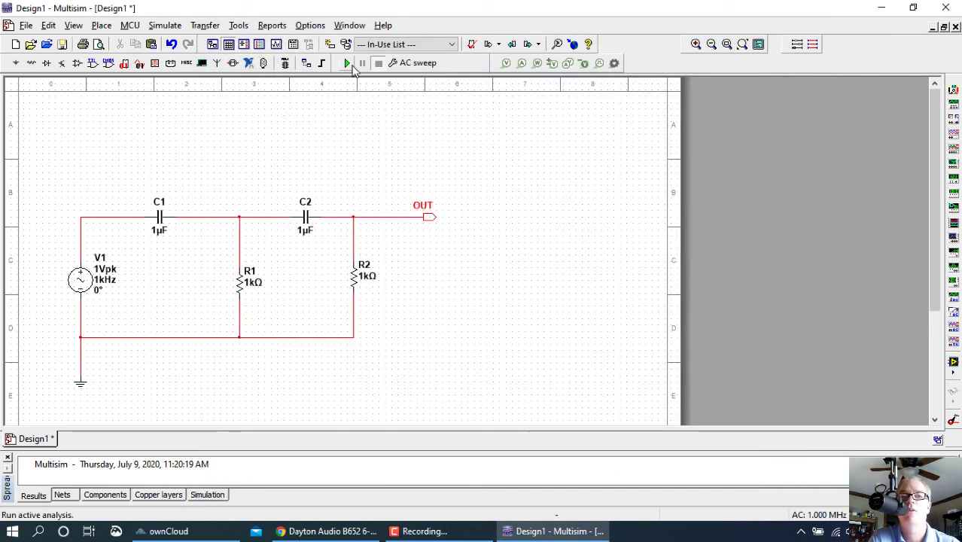
Run the AC sweep, move the cursor readout off the magnitude curve, and close the Grapher View after reviewing the plots
left_click(348, 64)
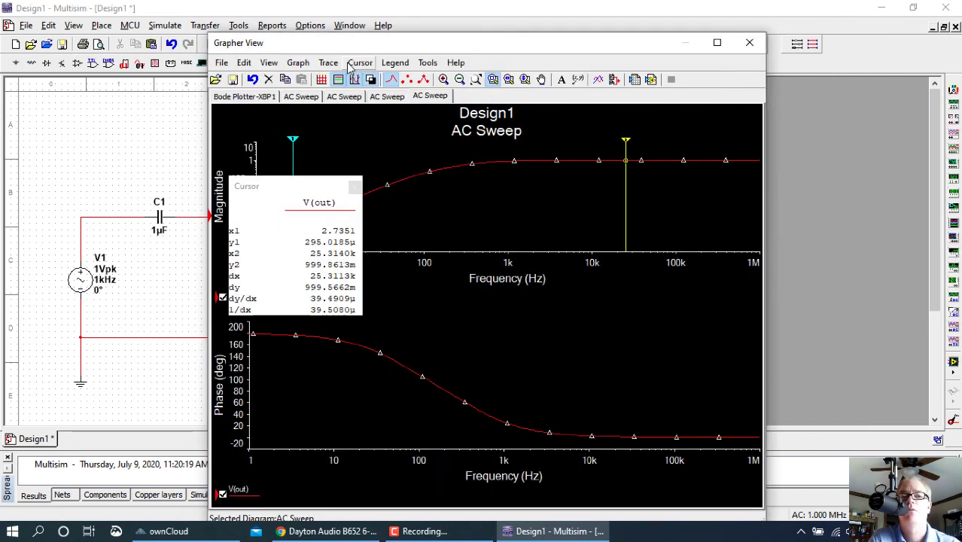
left_click_drag(314, 188, 663, 300)
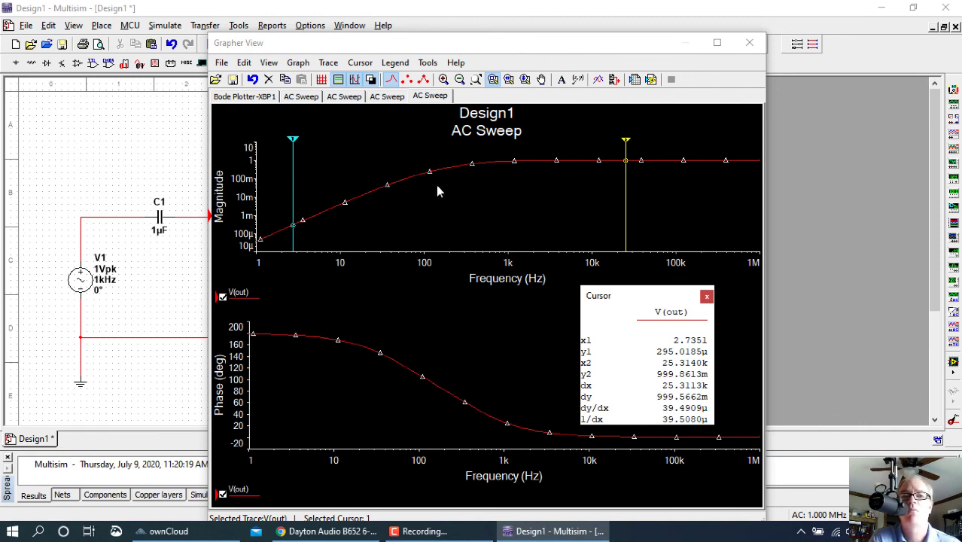
left_click(747, 43)
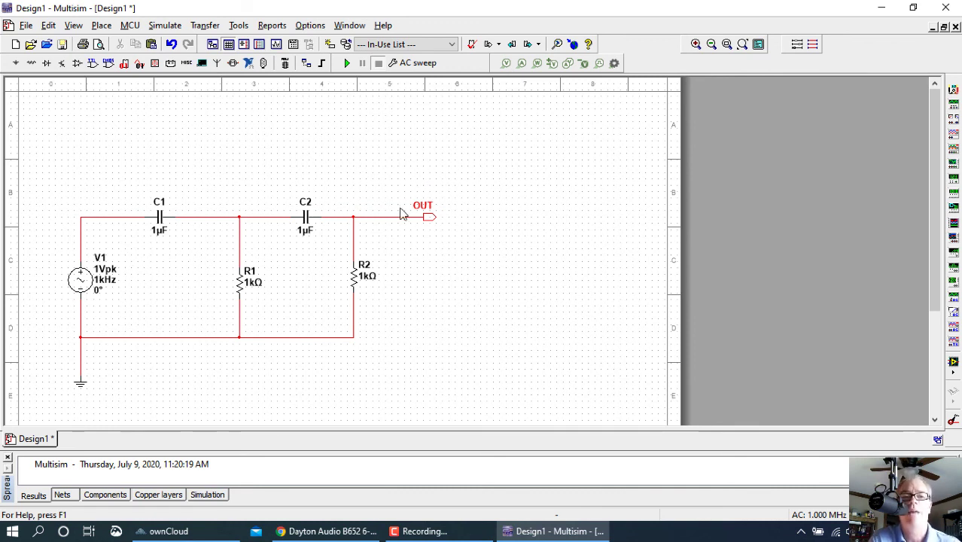
Shift C2 slightly toward R1 so it sits about midway between the R1 and R2 nodes
left_click(81, 281)
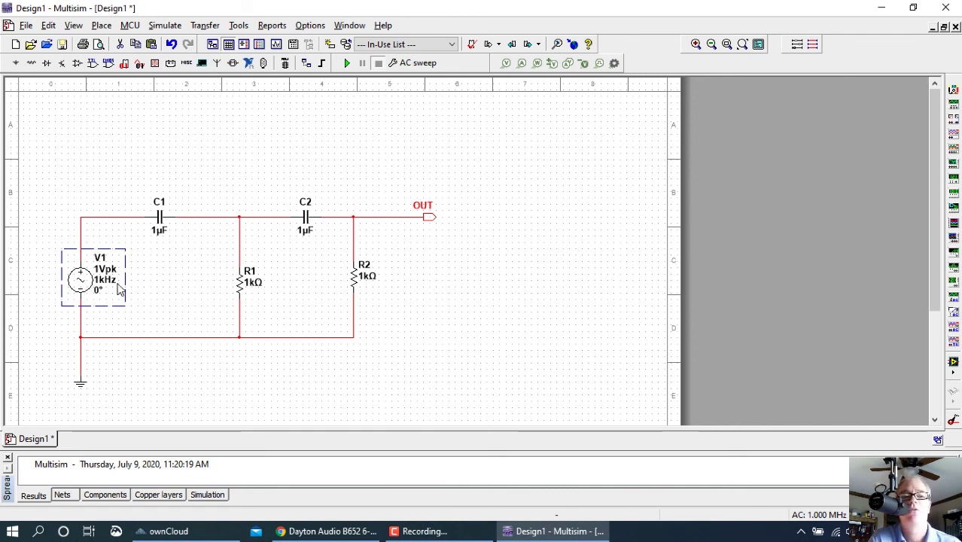
left_click(143, 279)
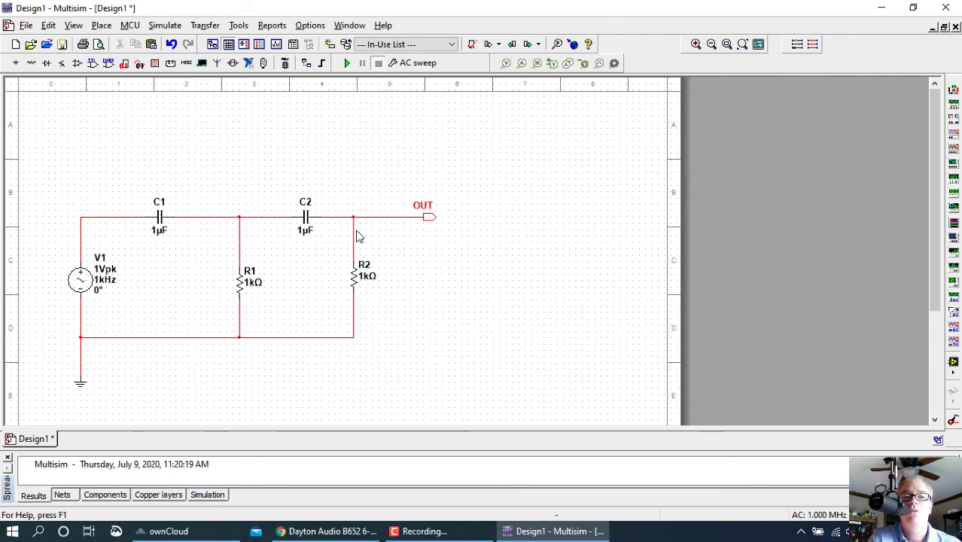
left_click(292, 220)
left_click_drag(294, 223, 291, 223)
left_click(486, 275)
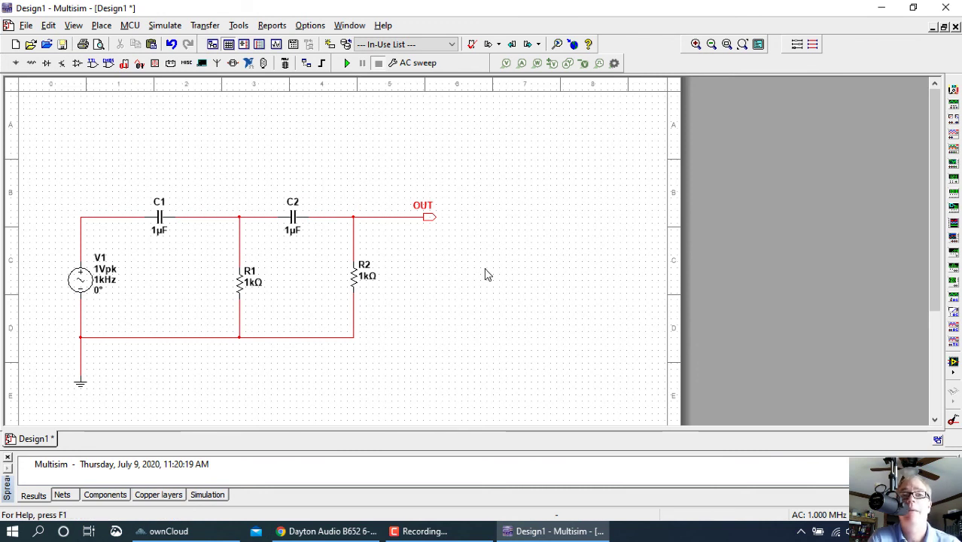
Remove V(out) from the AC Sweep output variables, save, and try to run the sweep without any selected output
left_click(429, 62)
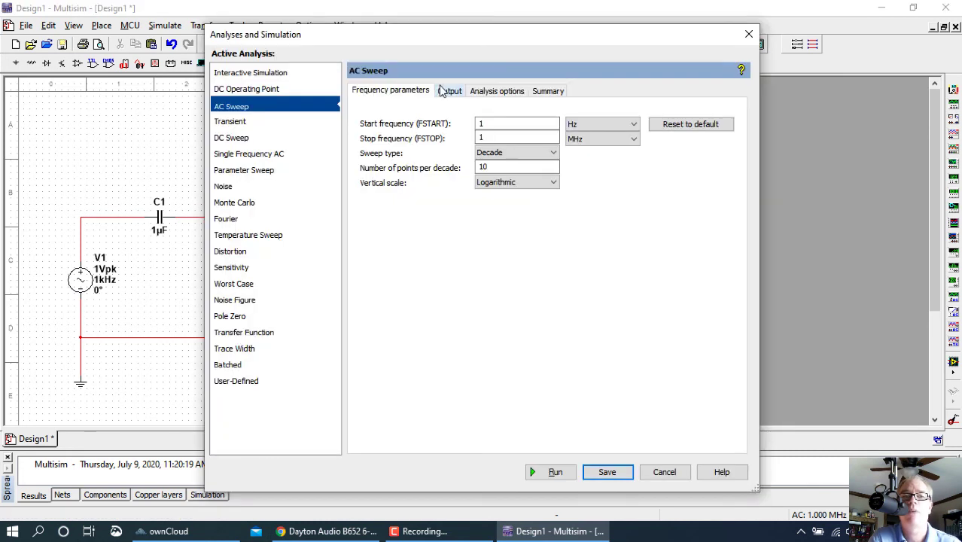
left_click(266, 74)
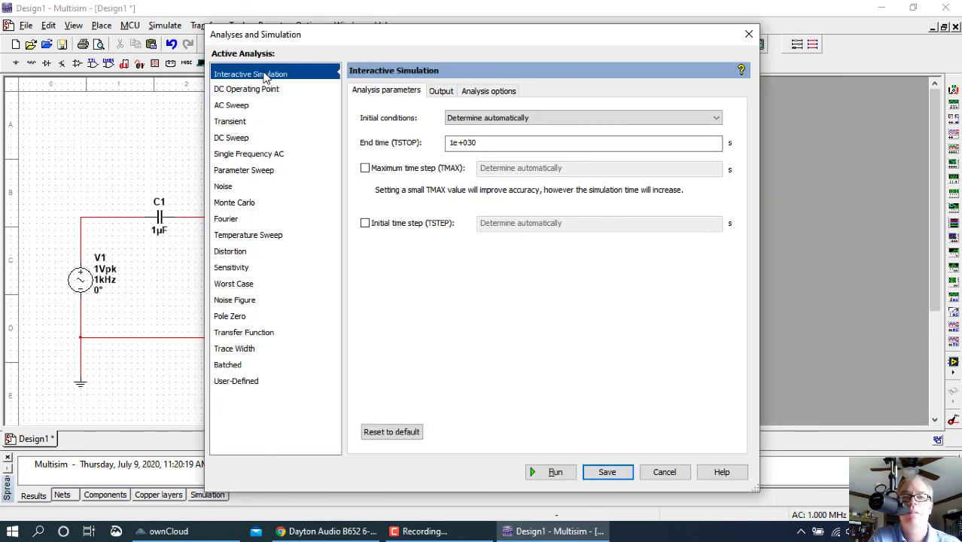
left_click(248, 109)
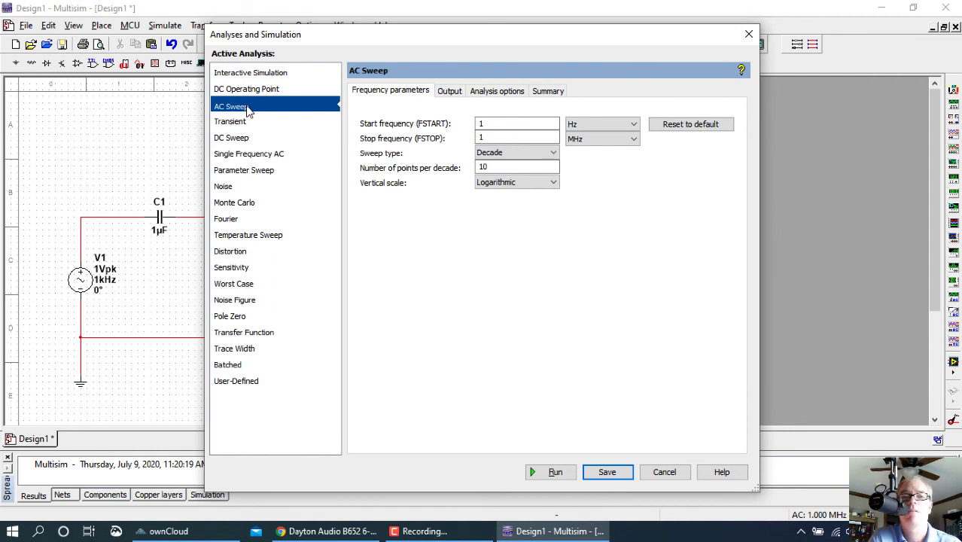
left_click(449, 93)
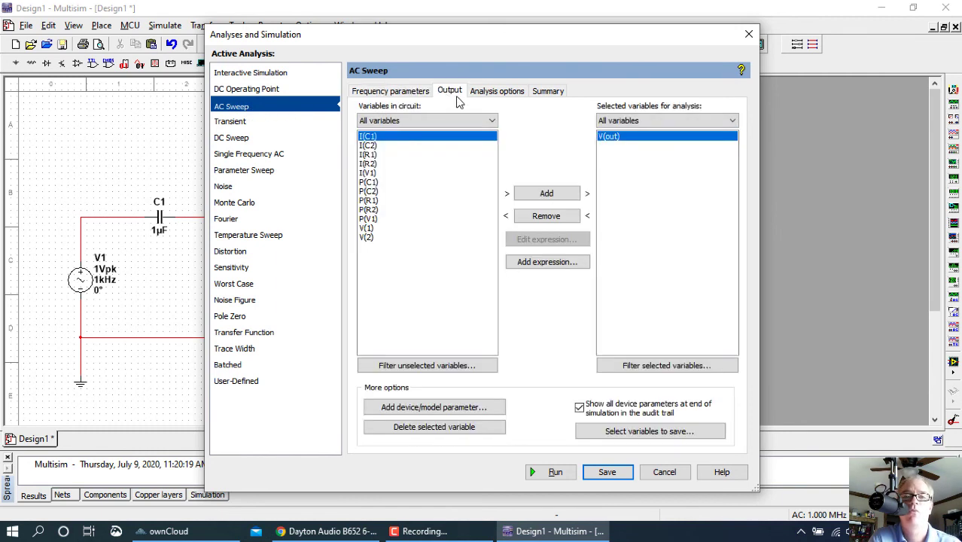
left_click(553, 217)
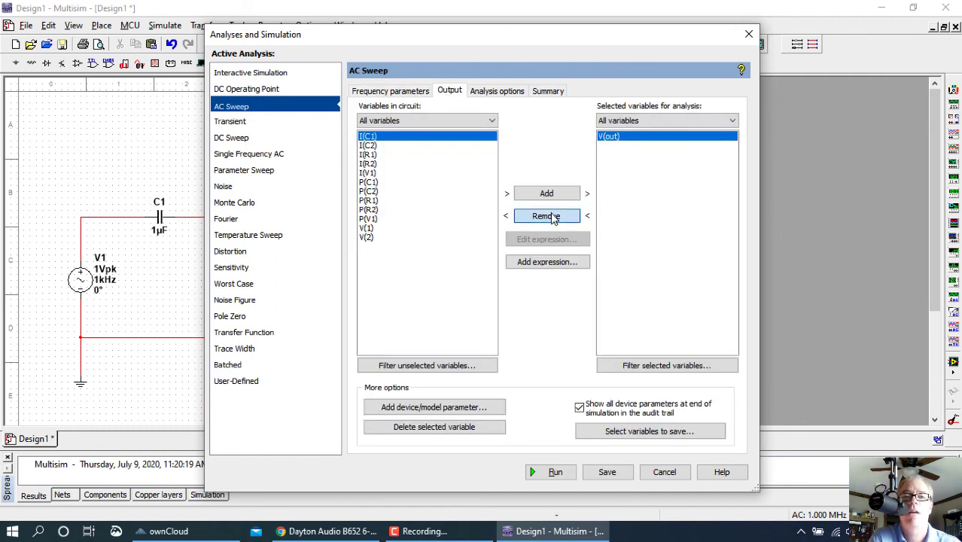
left_click(599, 472)
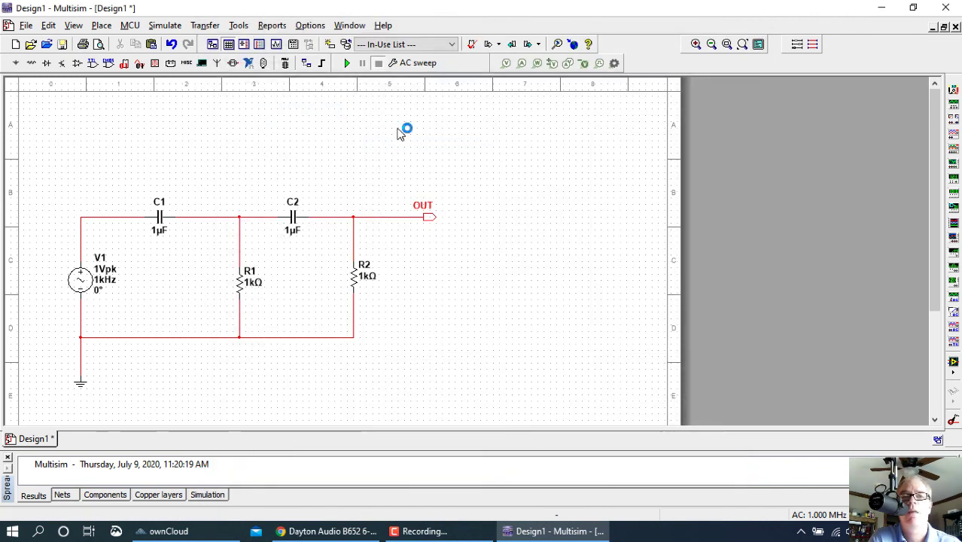
left_click(346, 64)
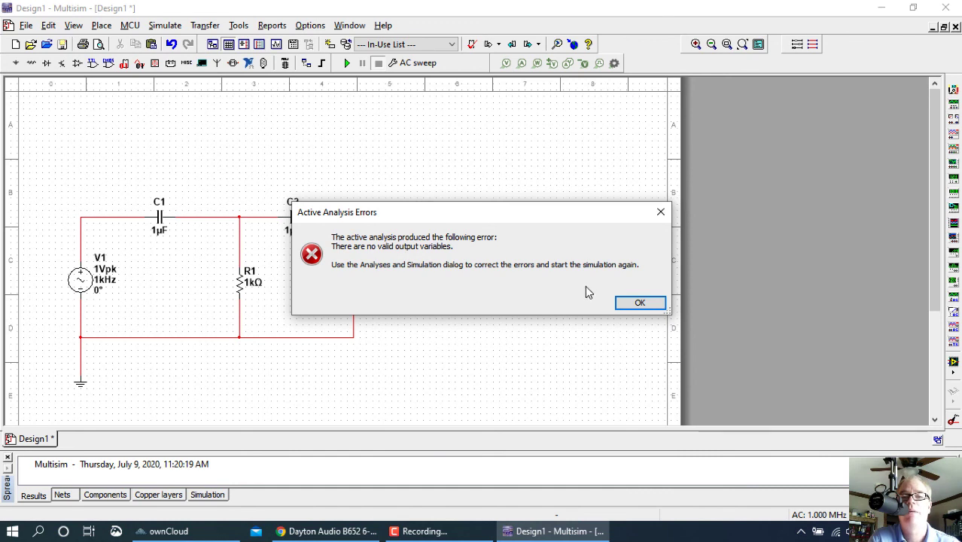
left_click(638, 303)
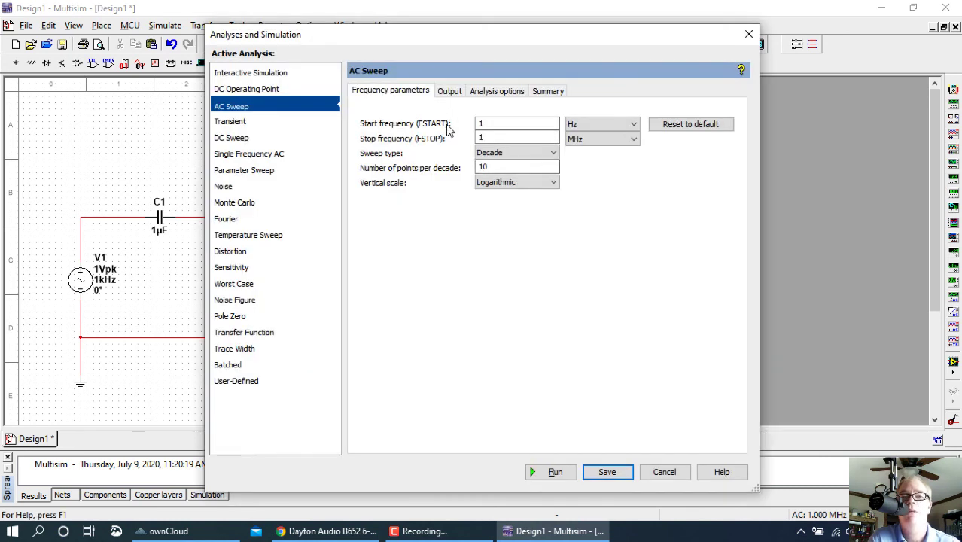
Add V(out) to the AC Sweep's selected output variables and save the analysis settings
left_click(452, 94)
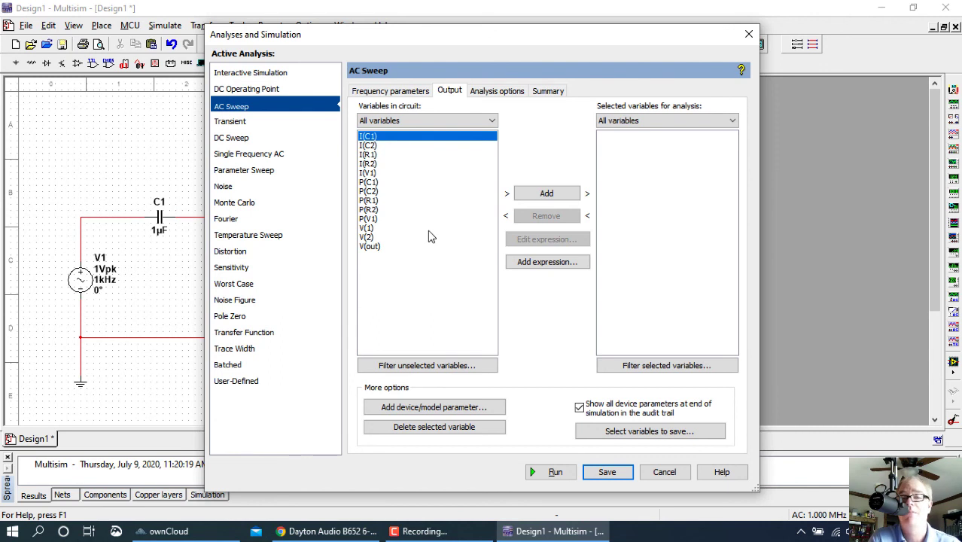
left_click(369, 248)
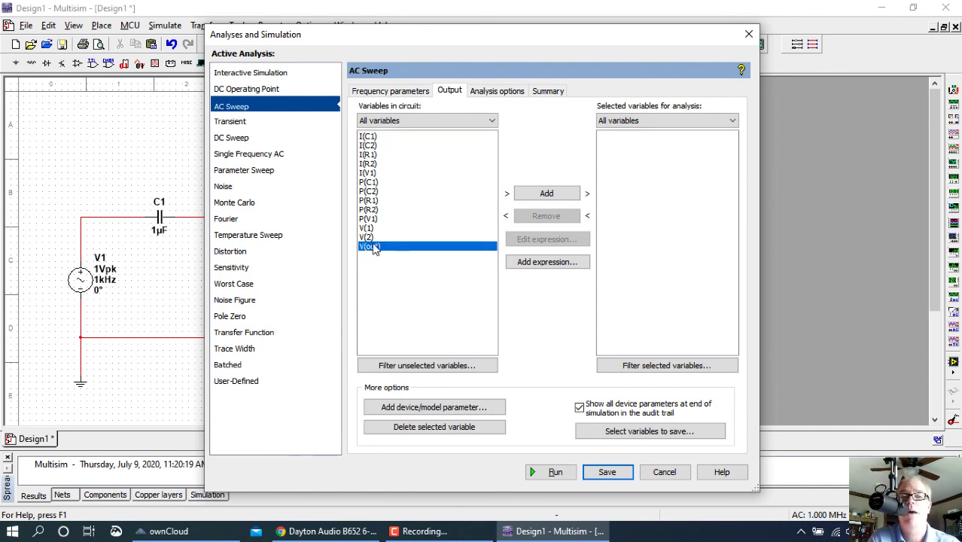
left_click(555, 198)
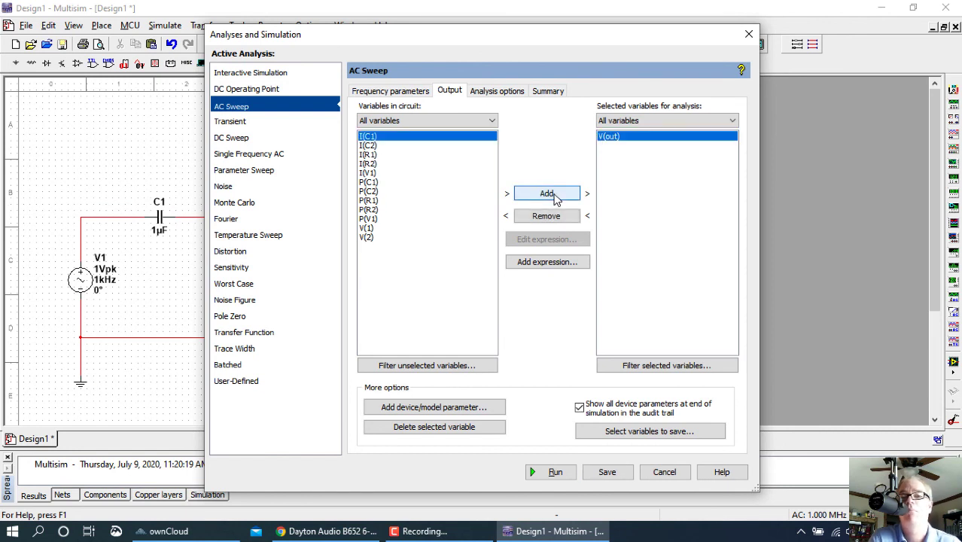
left_click(611, 472)
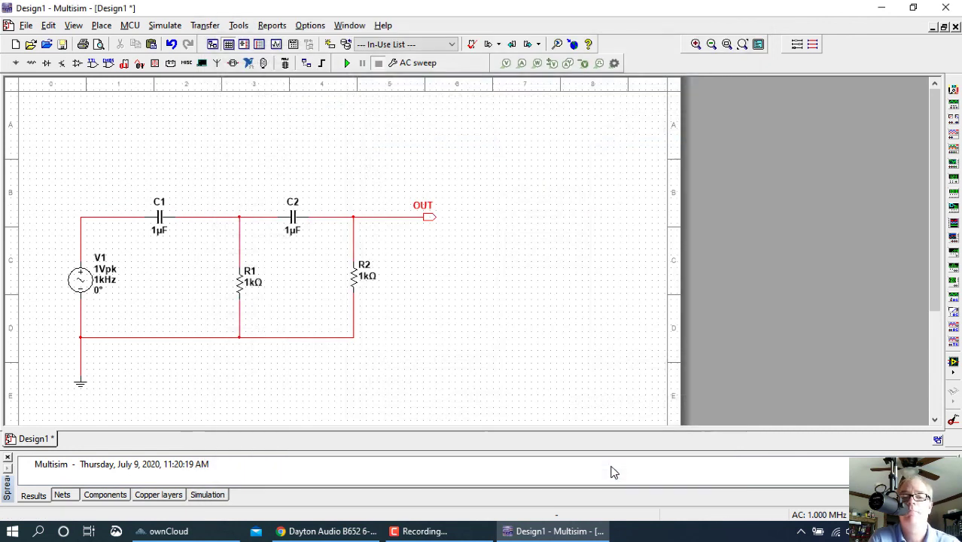
Run the AC sweep with V(out) as output, dismiss the cursor readout, and close the Grapher View
left_click(343, 66)
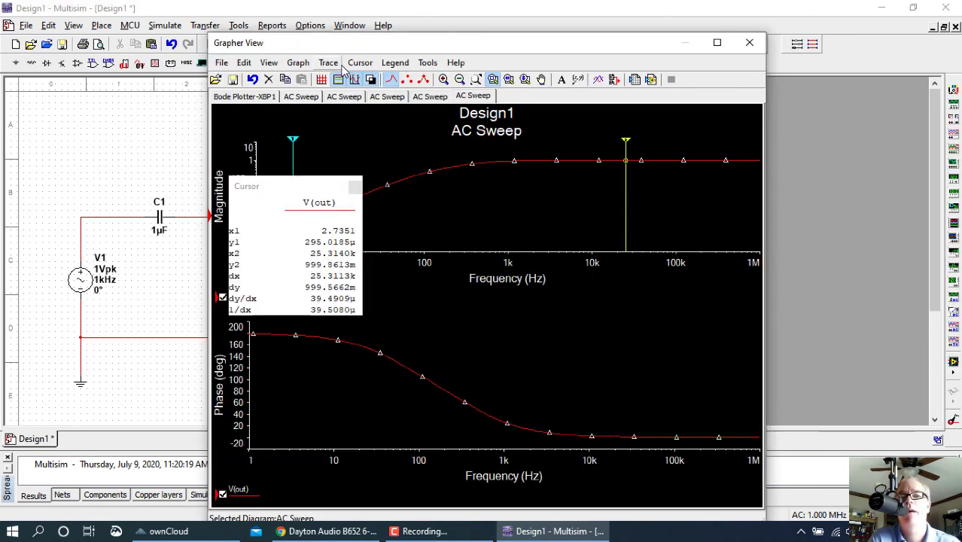
left_click_drag(295, 190, 472, 262)
left_click(530, 256)
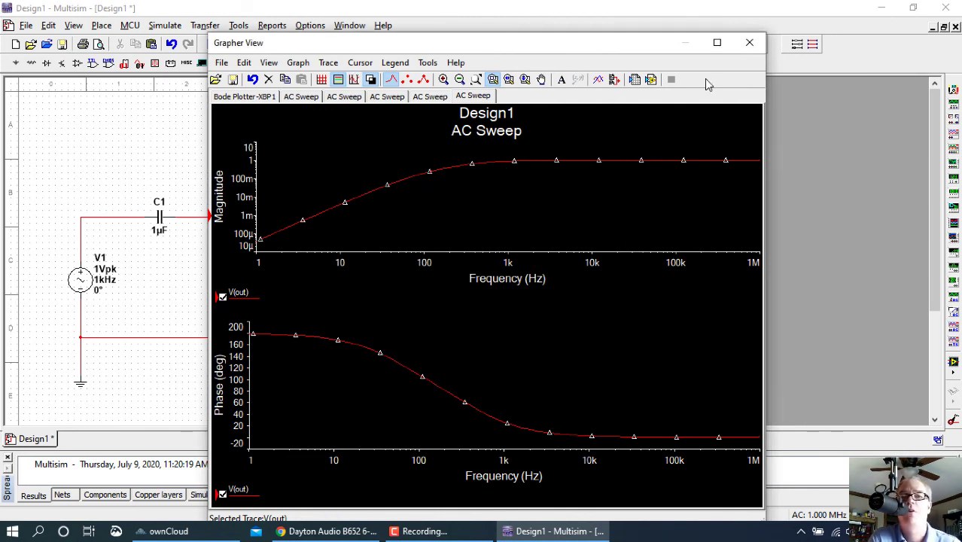
left_click(750, 44)
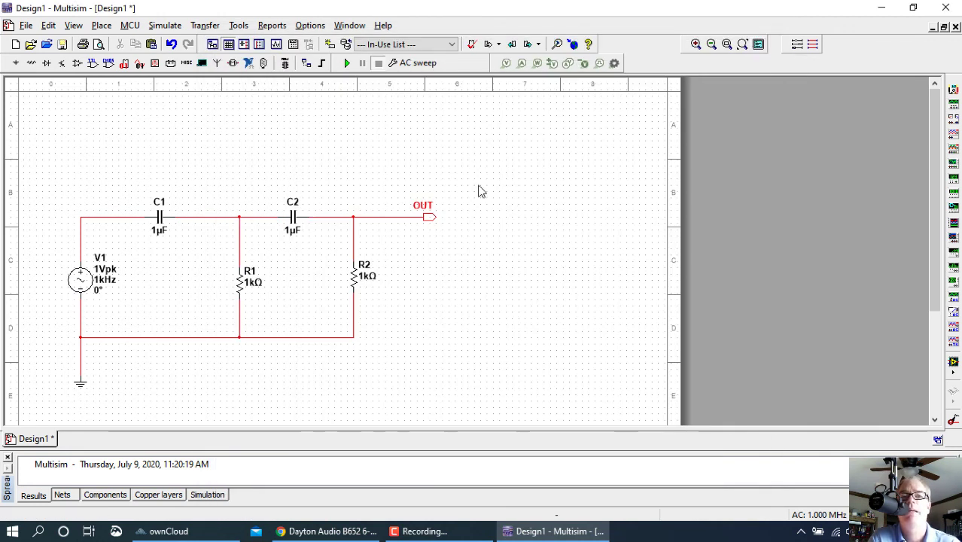